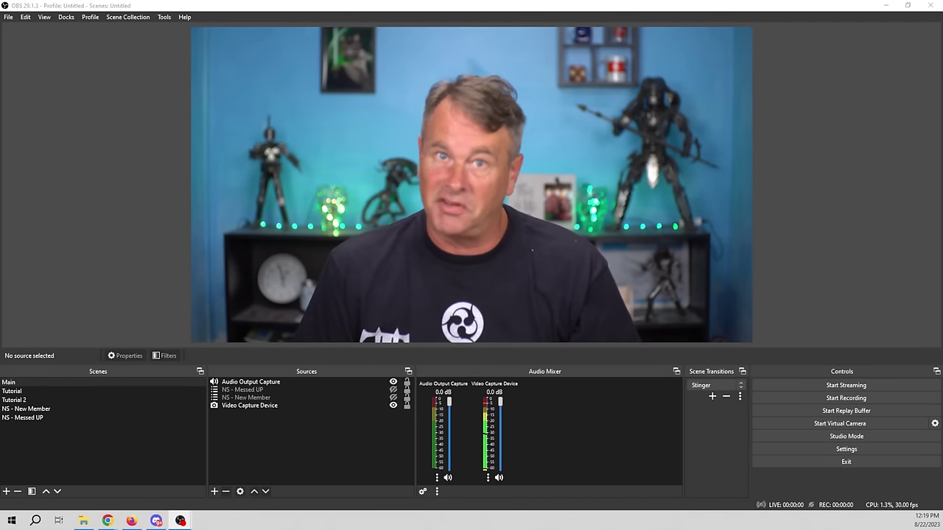
Step: From the Tutorial scene, add a Move scene transition with its suggested name and accept its default properties
left_click(101, 391)
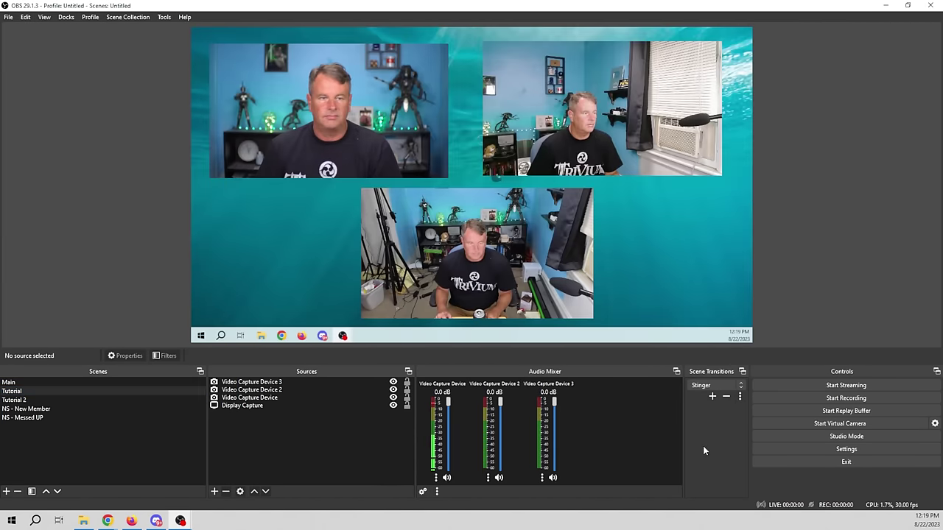
left_click(712, 397)
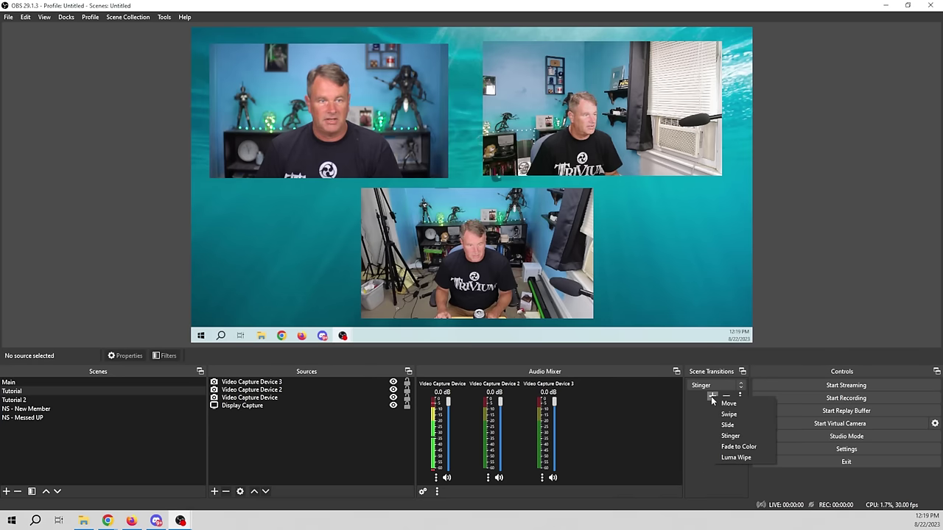
left_click(728, 404)
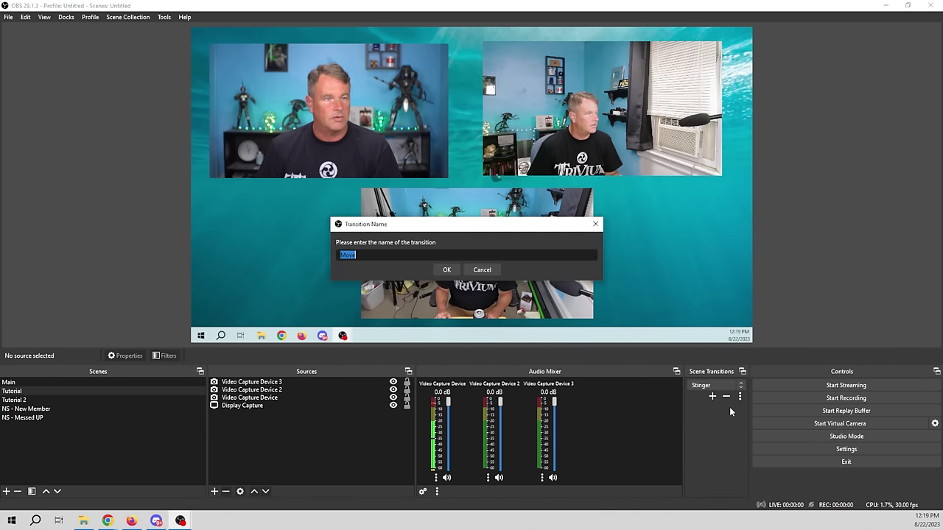
left_click(446, 270)
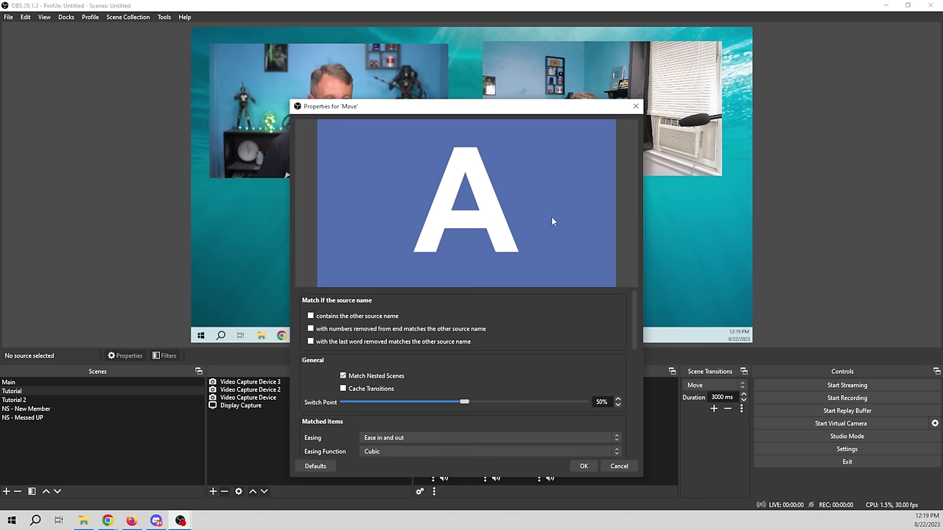
left_click_drag(540, 288, 534, 215)
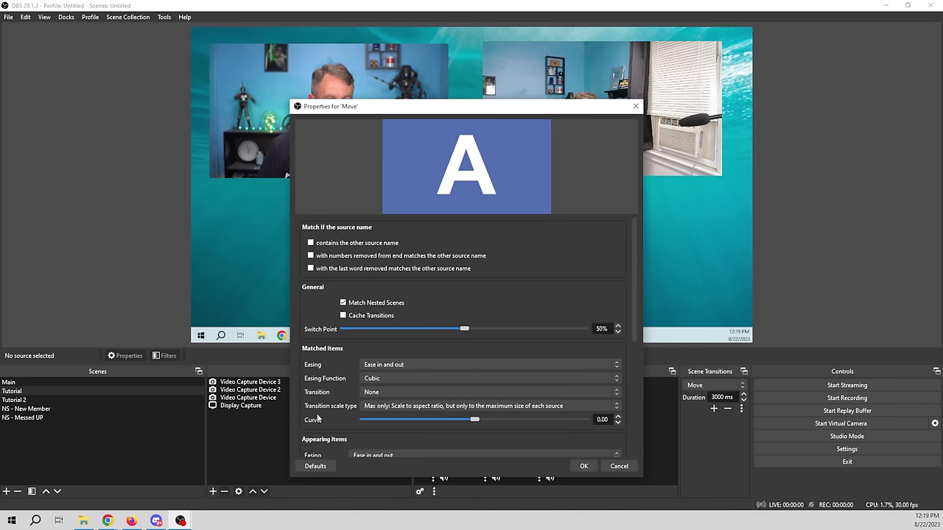
scroll(316, 419, "down", 5)
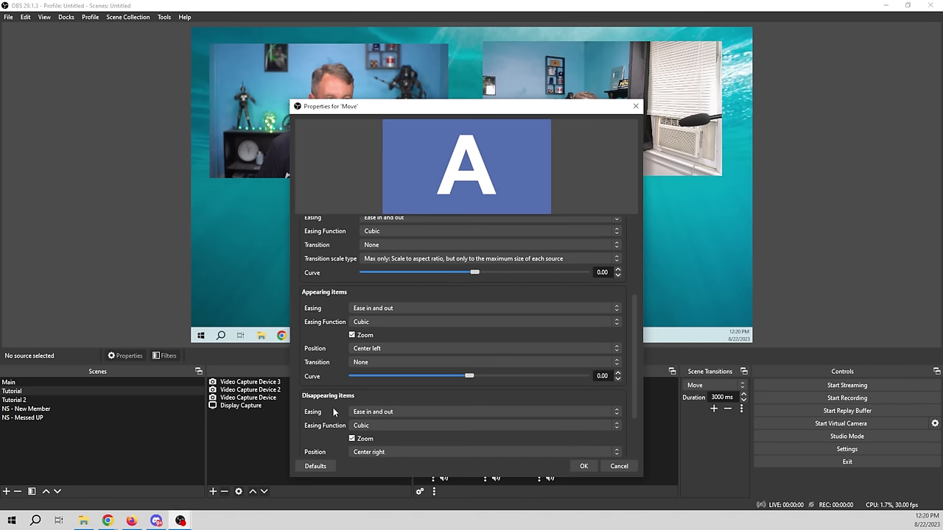
scroll(333, 411, "down", 3)
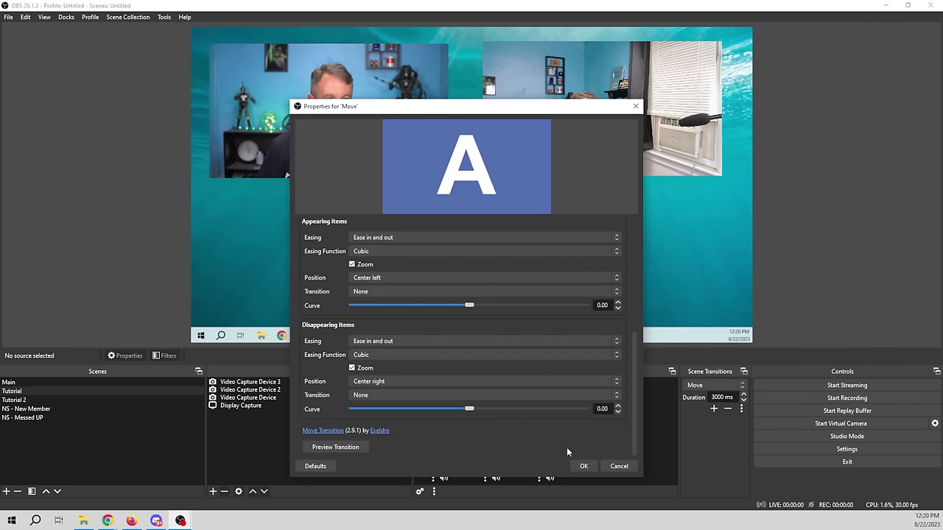
left_click(582, 467)
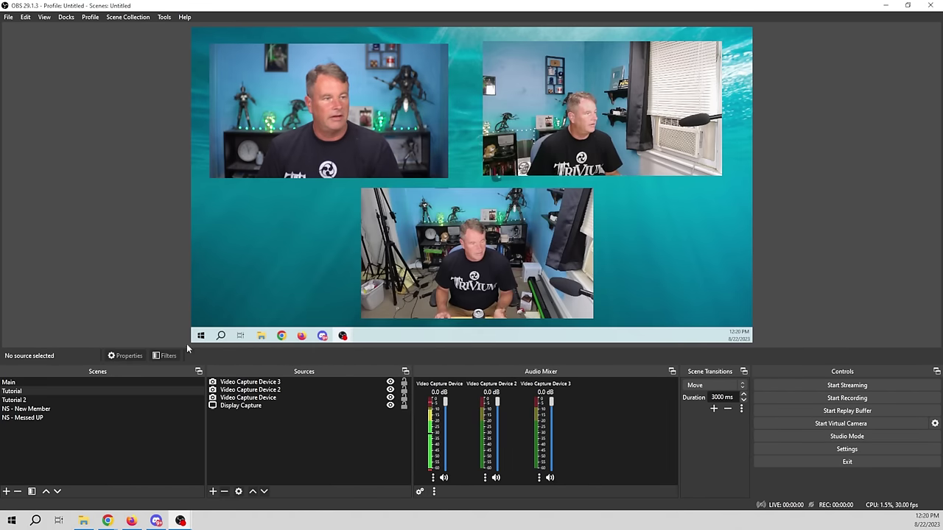
Step: Set the Move transition's duration to 300 ms and preview it by switching between the Main and Tutorial scenes
left_click(136, 381)
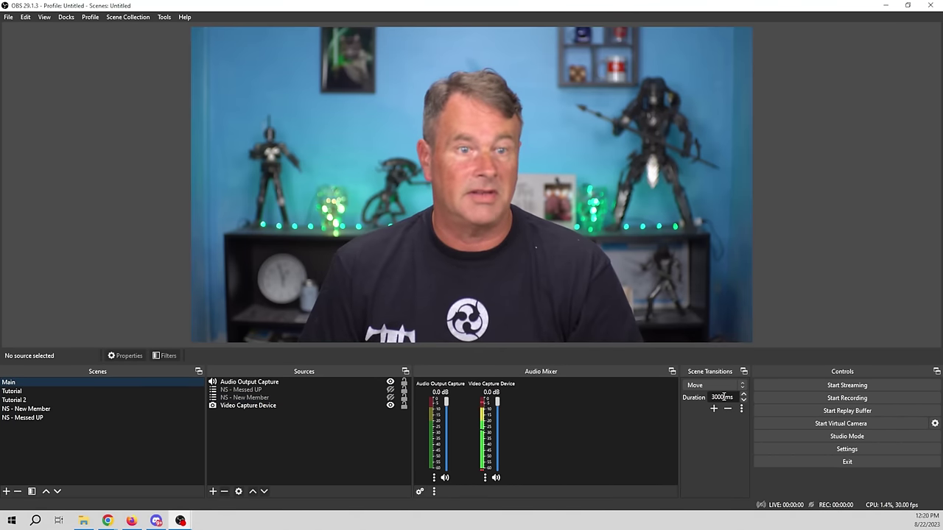
type("300")
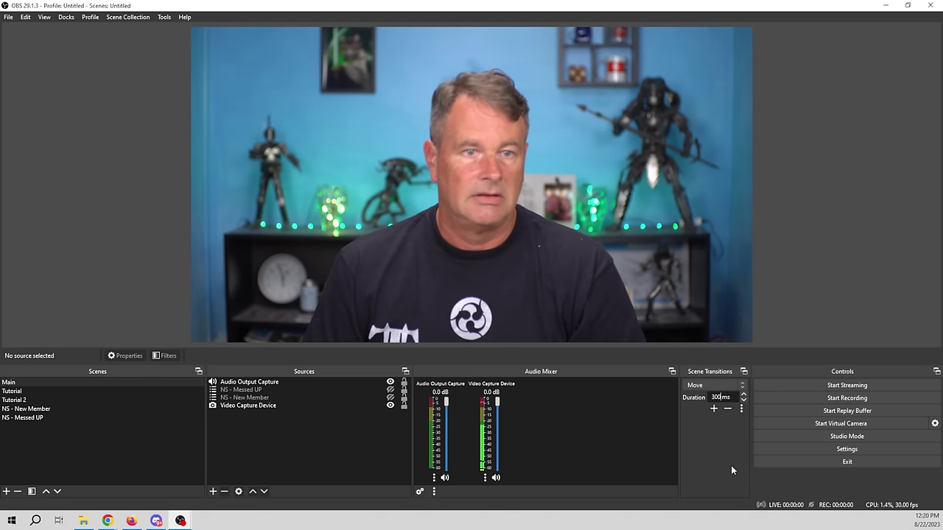
left_click(76, 390)
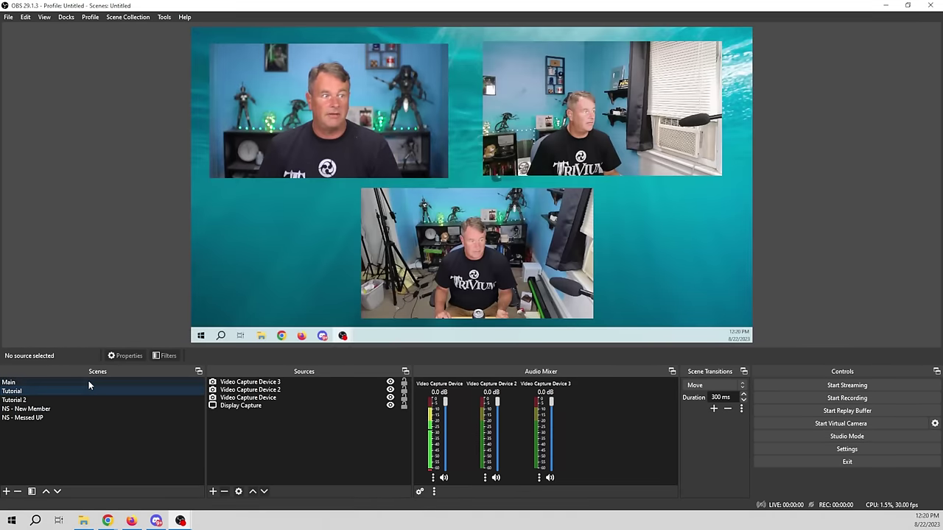
left_click(88, 382)
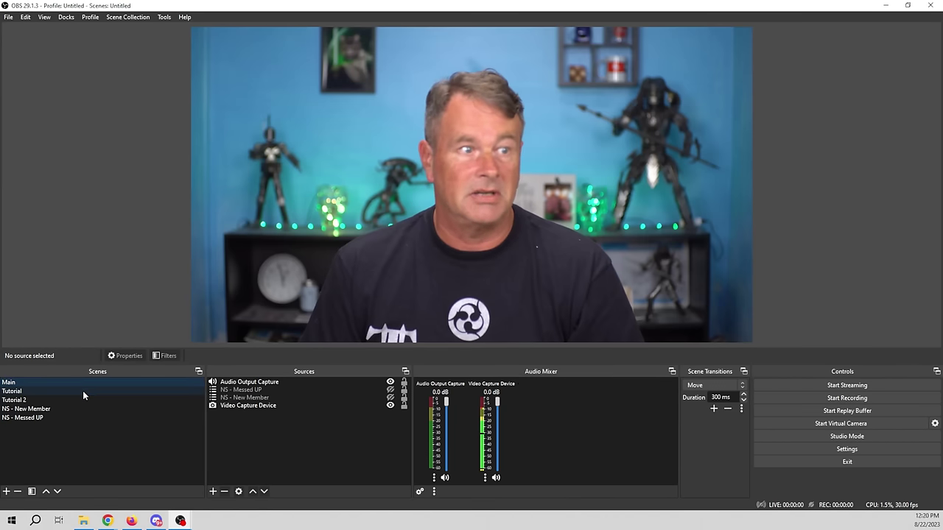
Step: Set the Move transition's duration to 500 ms and preview it by switching among the Main, Tutorial and Tutorial 2 scenes
left_click(82, 390)
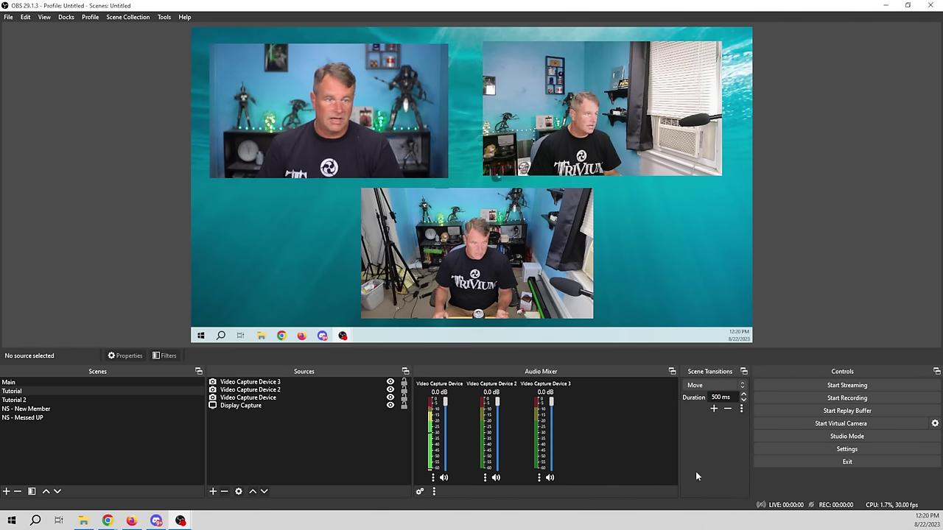
left_click(75, 383)
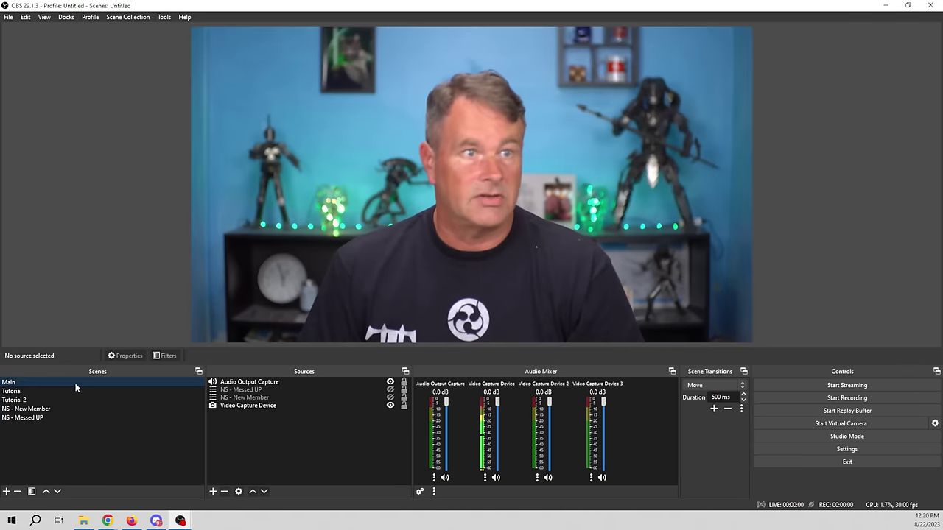
left_click(73, 391)
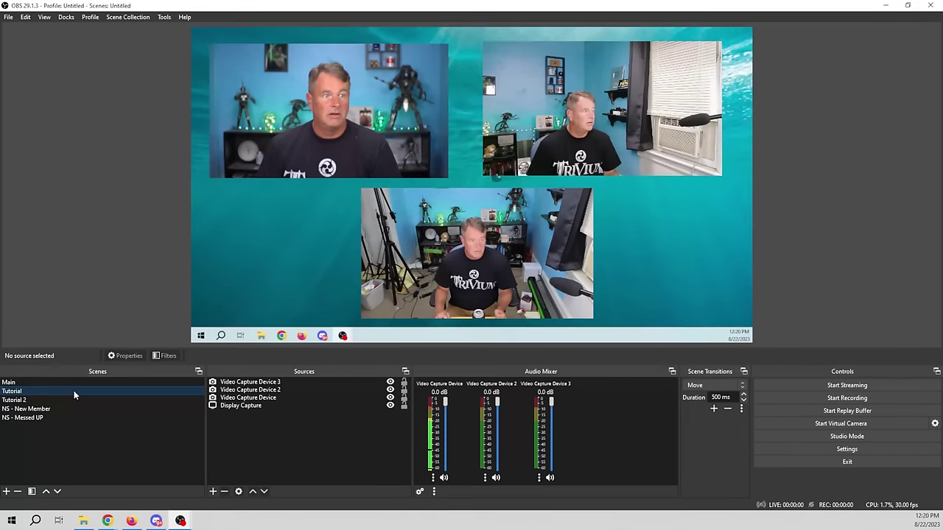
left_click(73, 401)
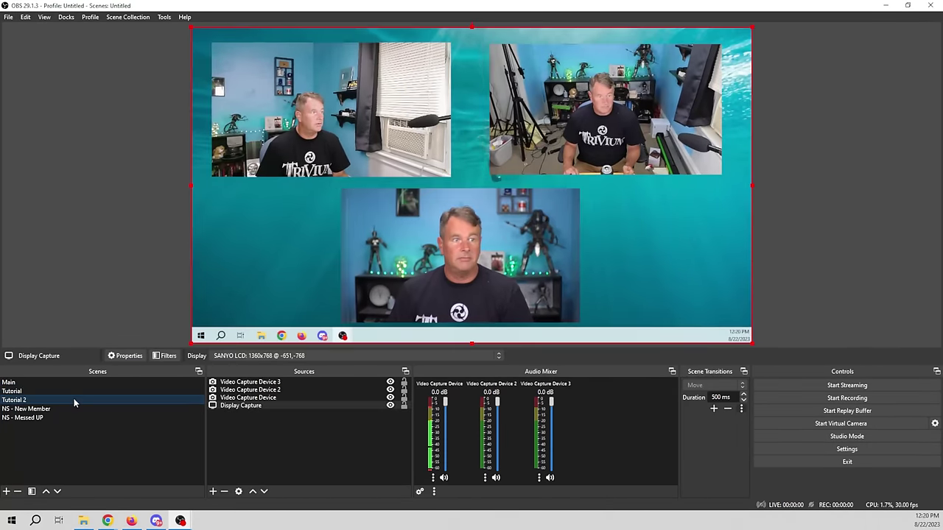
left_click(76, 391)
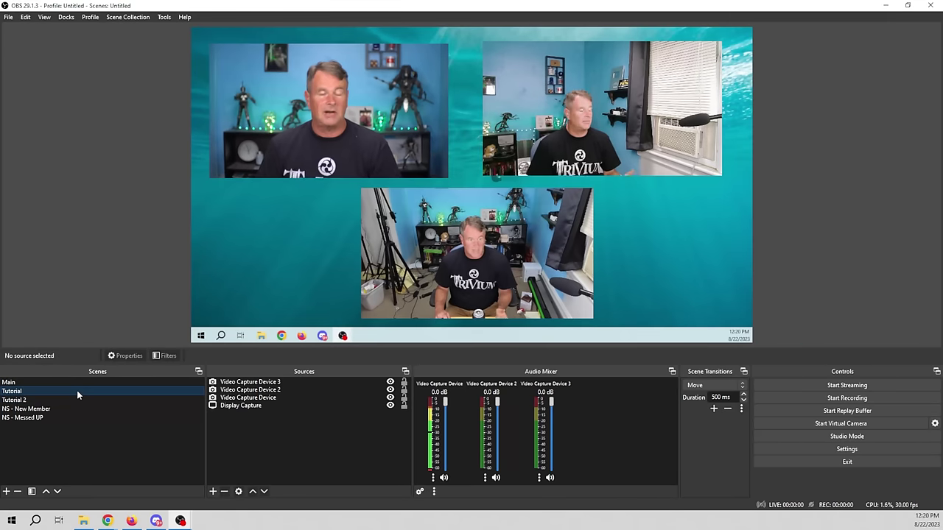
left_click(77, 399)
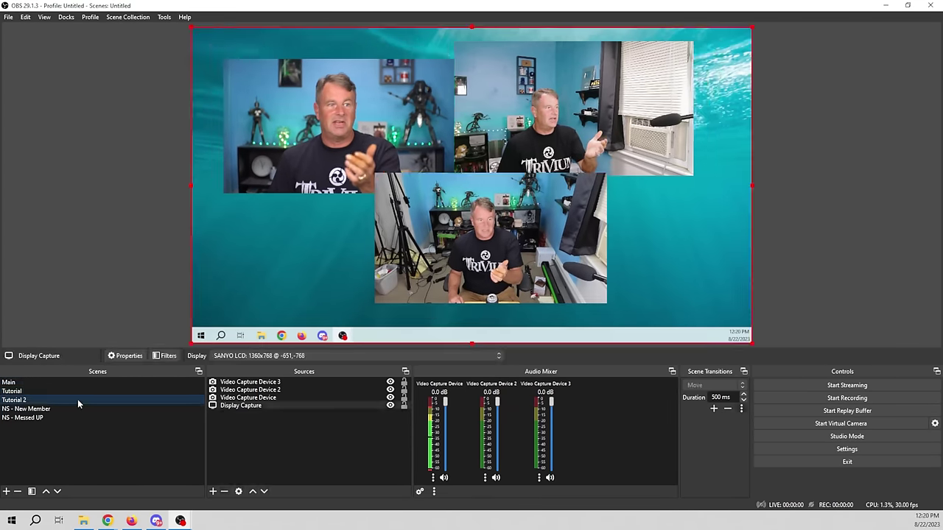
left_click(85, 391)
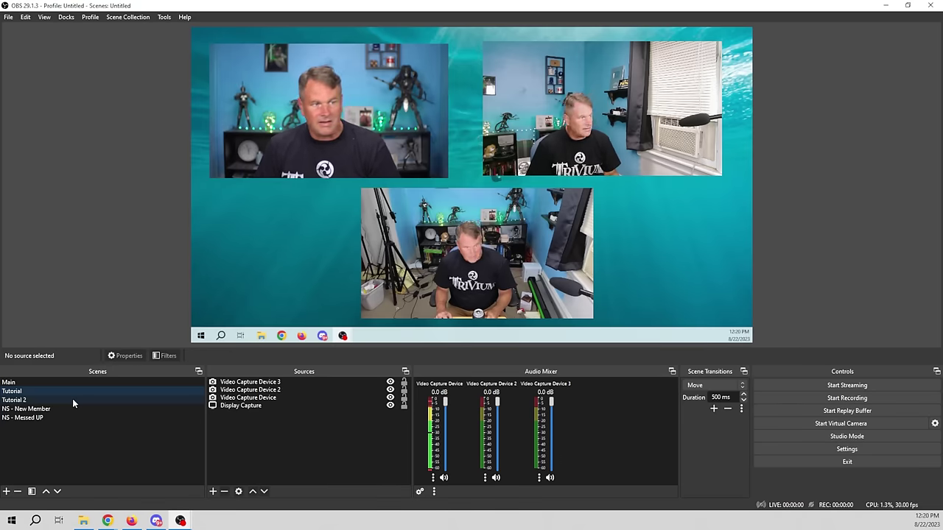
Step: Duplicate the Tutorial 2 scene as Tutorial 2 2 and place the copy directly below the original in the scene order
left_click(73, 399)
right_click(75, 399)
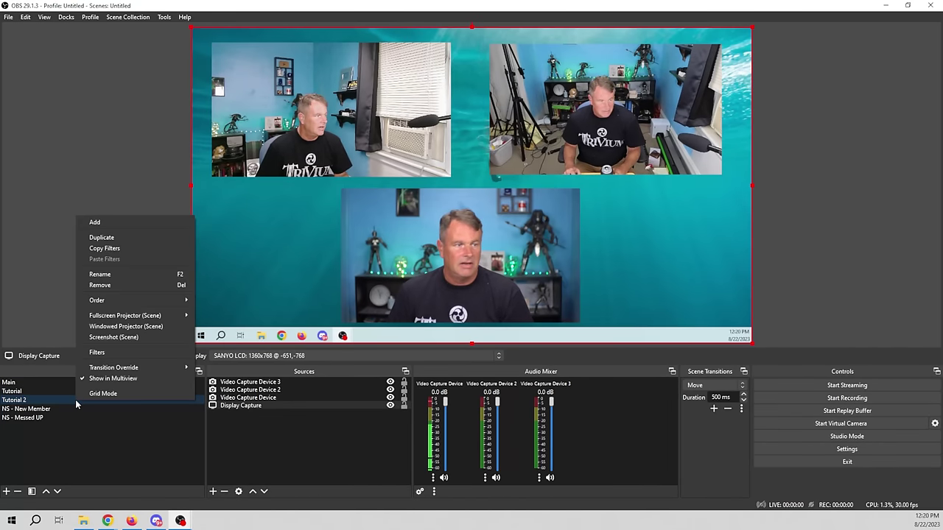
left_click(126, 237)
left_click(449, 270)
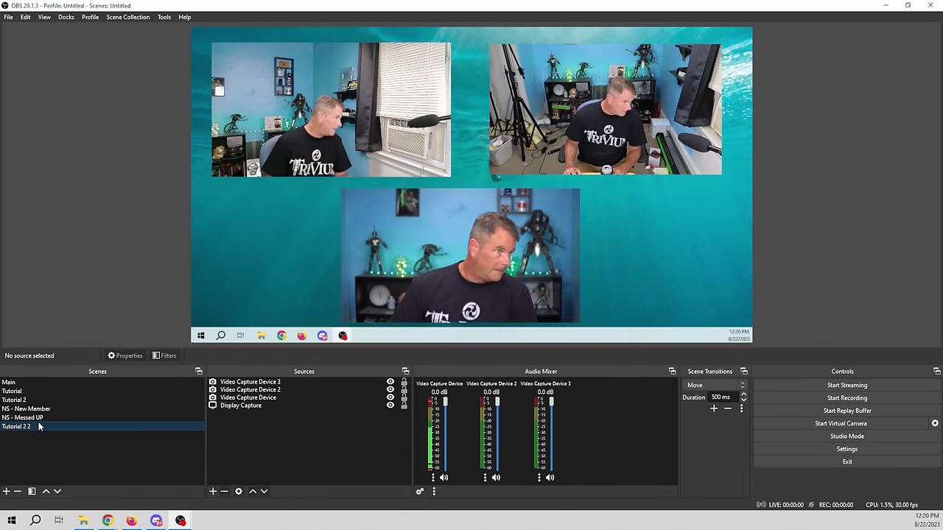
left_click_drag(29, 425, 31, 410)
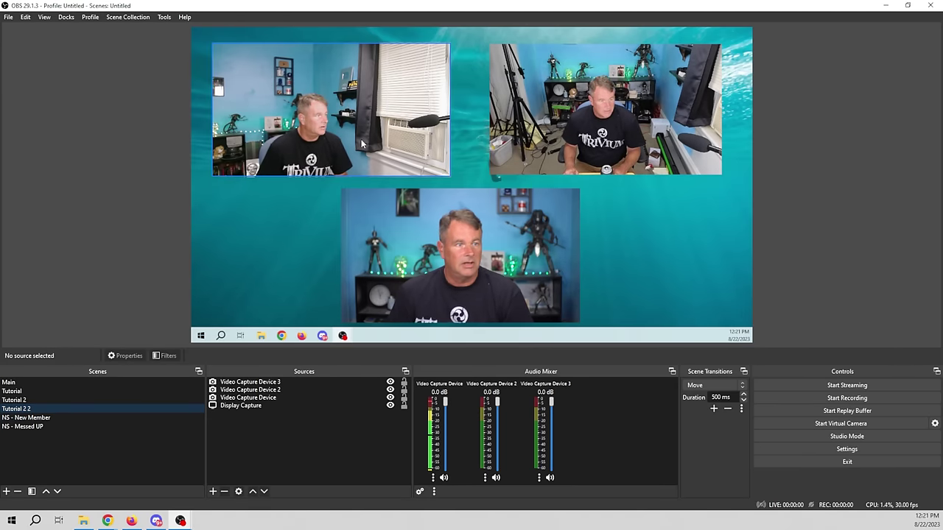
Step: Move Video Capture Device 2 and 3 off opposite sides of the canvas, and enlarge Video Capture Device near the centre with side margins of about 365 px
left_click_drag(361, 144, 87, 211)
left_click_drag(574, 145, 862, 211)
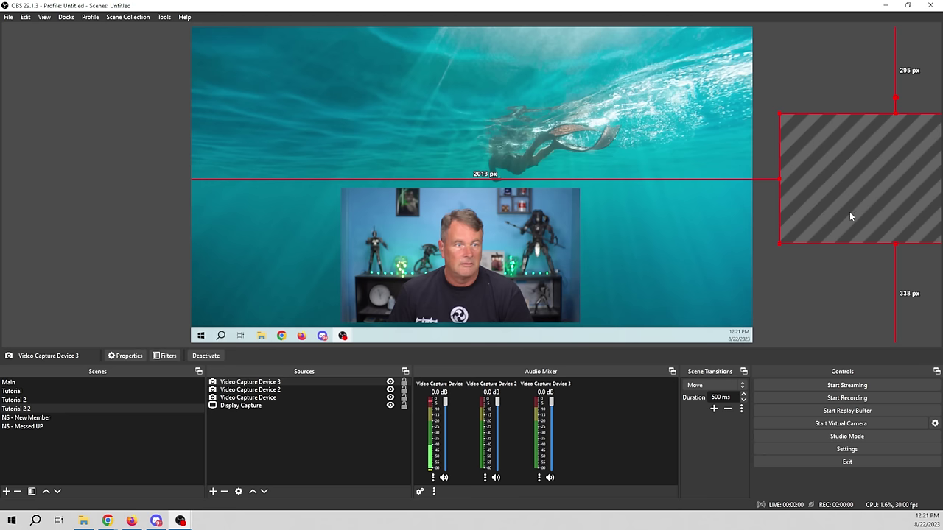
left_click(468, 252)
left_click_drag(340, 189, 234, 122)
left_click_drag(410, 220, 461, 195)
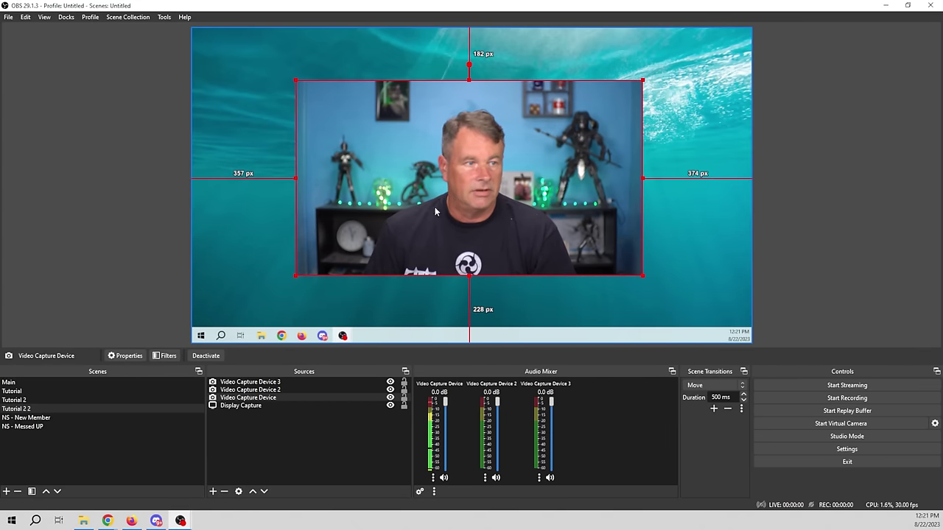
Step: Preview the Move transition by stepping through the Main, Tutorial, Tutorial 2 and Tutorial 2 2 scenes in order
left_click(114, 383)
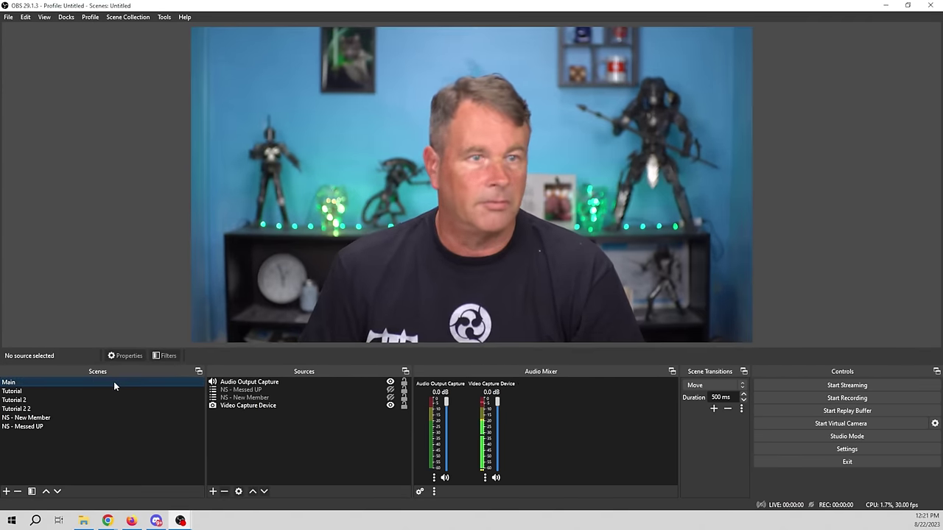
left_click(121, 392)
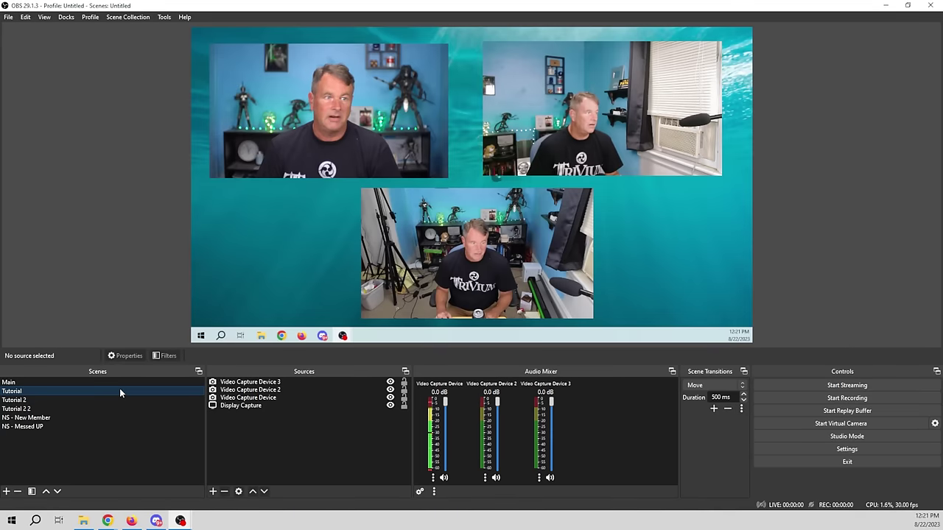
left_click(120, 404)
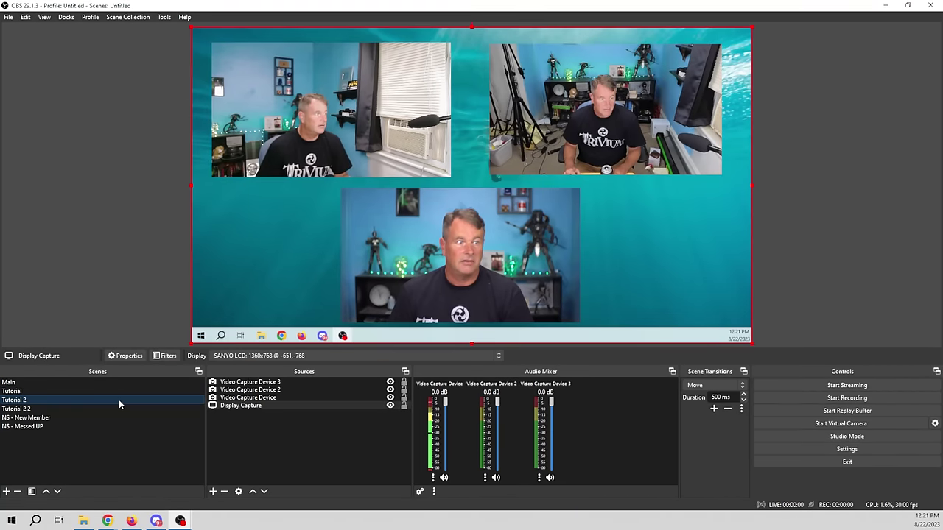
left_click(120, 410)
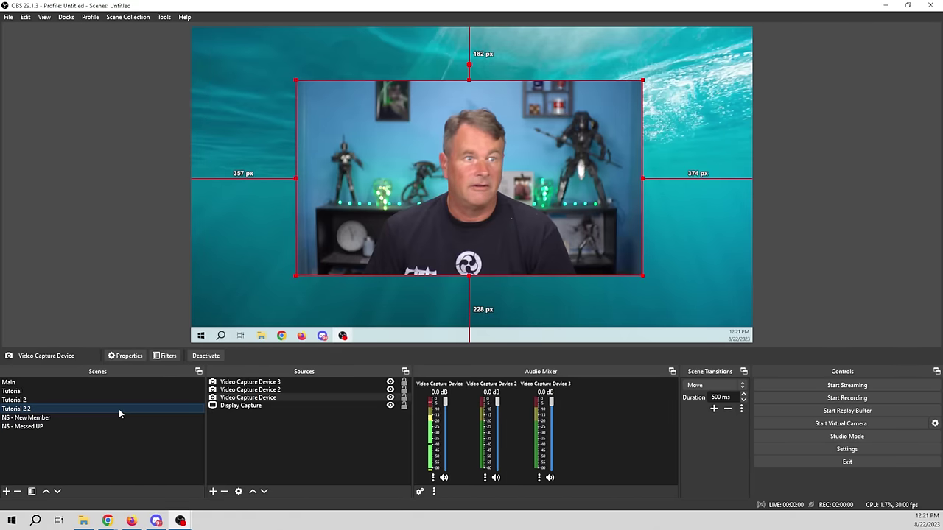
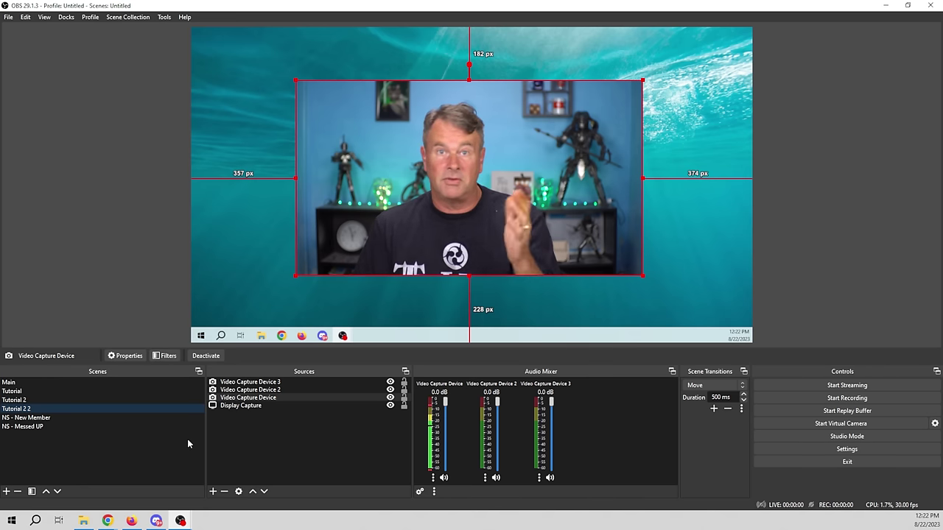
Step: Add a Move Source filter with the default name to the Tutorial 2 2 scene
right_click(55, 409)
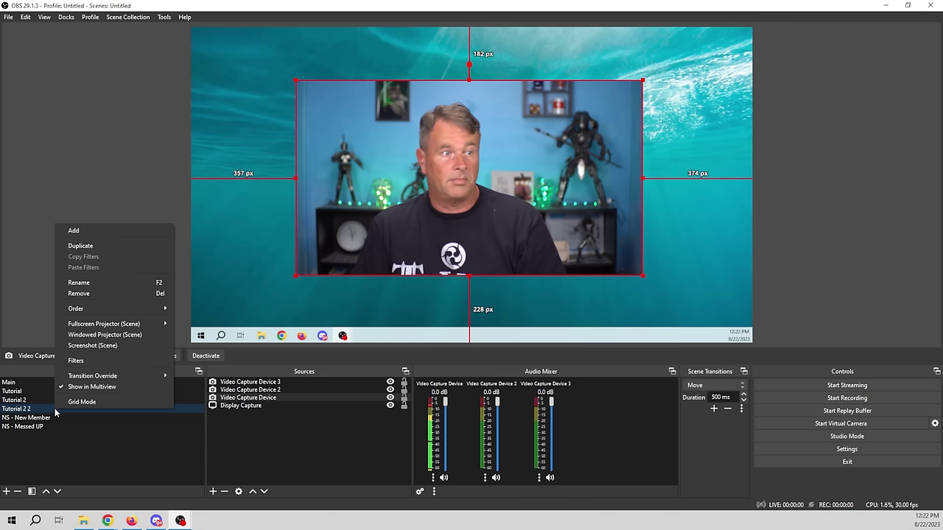
left_click(140, 360)
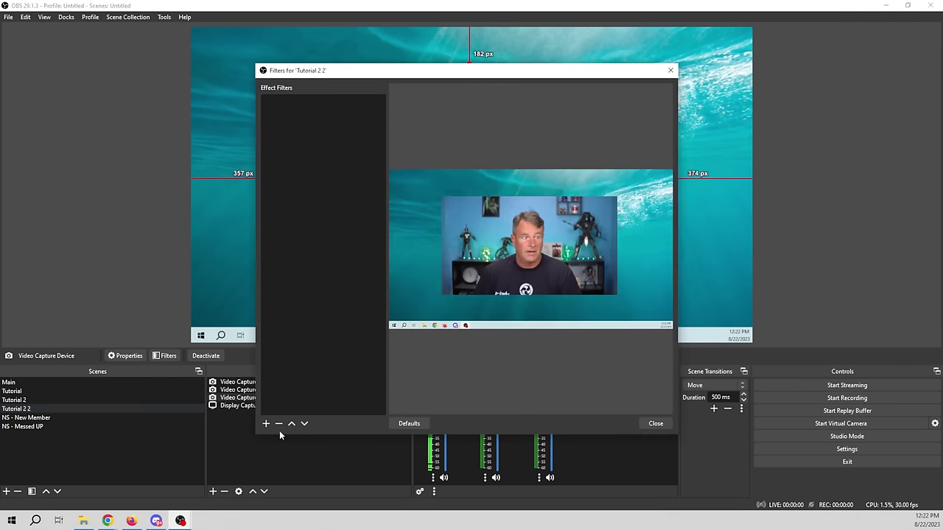
left_click(267, 423)
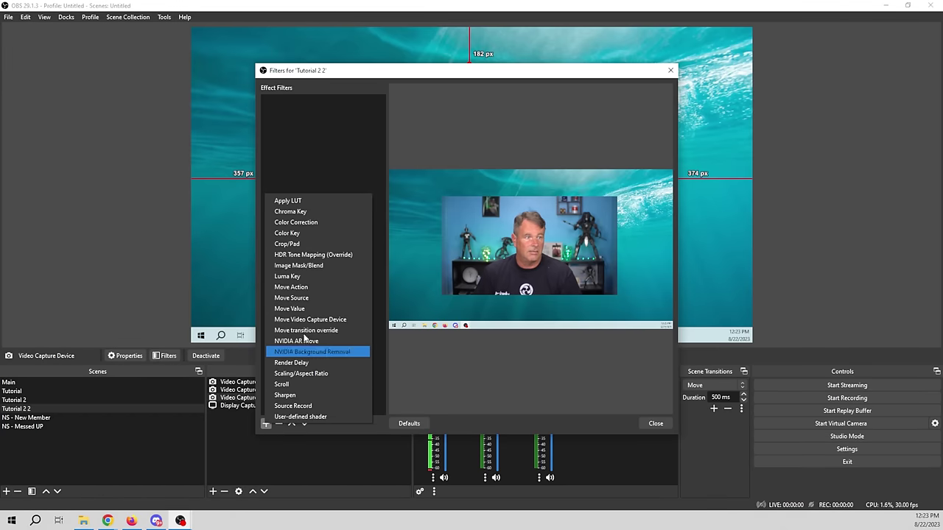
left_click(304, 299)
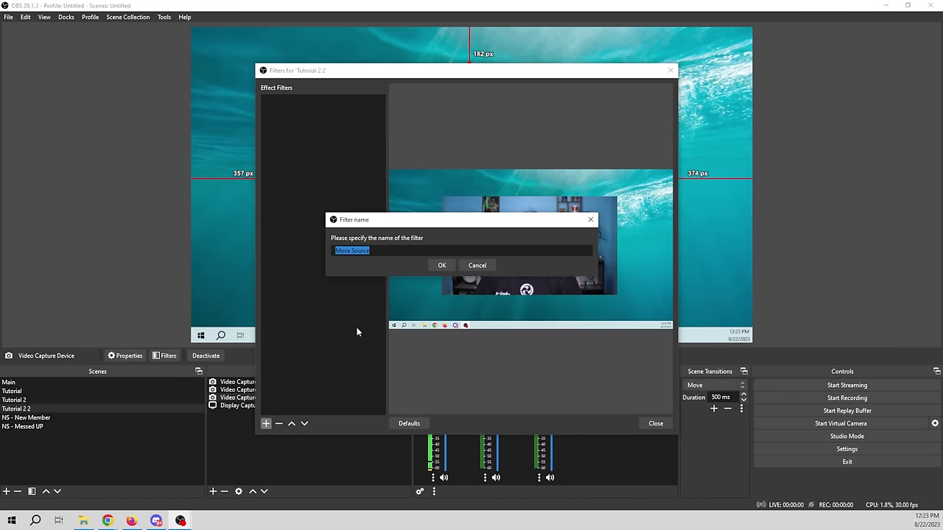
left_click(442, 265)
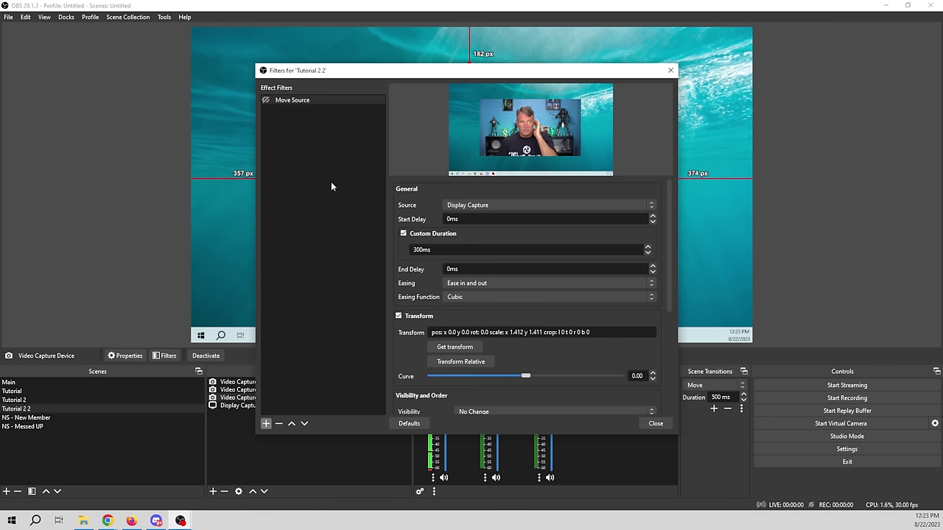
Step: Set the Move Source filter's source to Video Capture Device, capture its current transform, and trigger the filter as a test
left_click(552, 205)
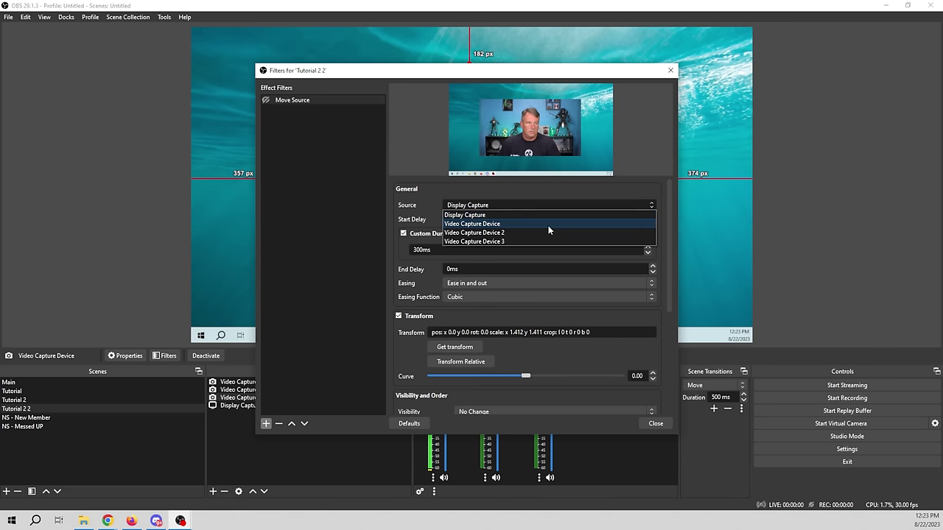
left_click(548, 225)
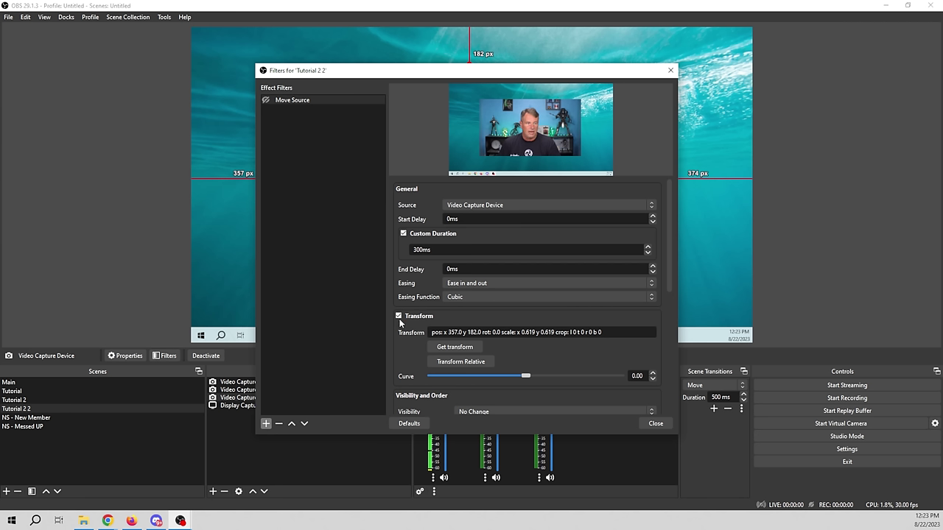
left_click(455, 349)
left_click_drag(534, 75, 672, 64)
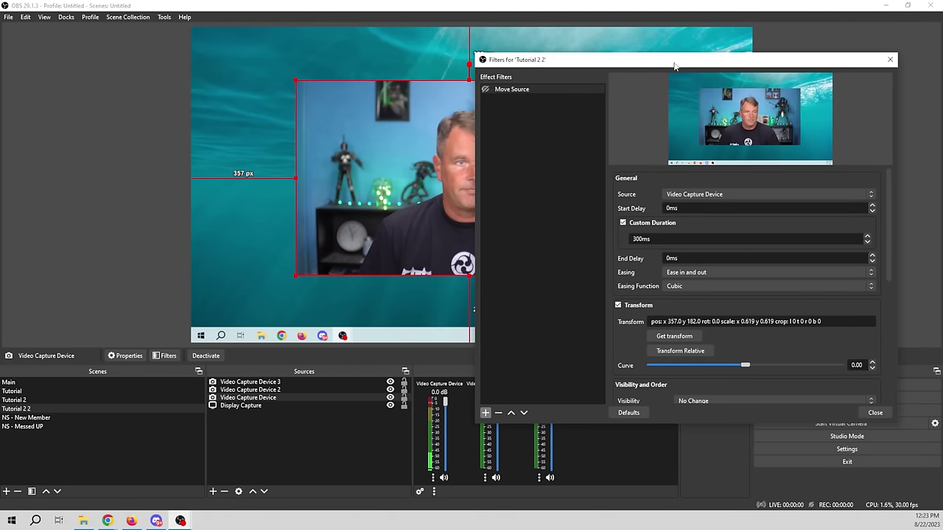
left_click(486, 89)
left_click(486, 89)
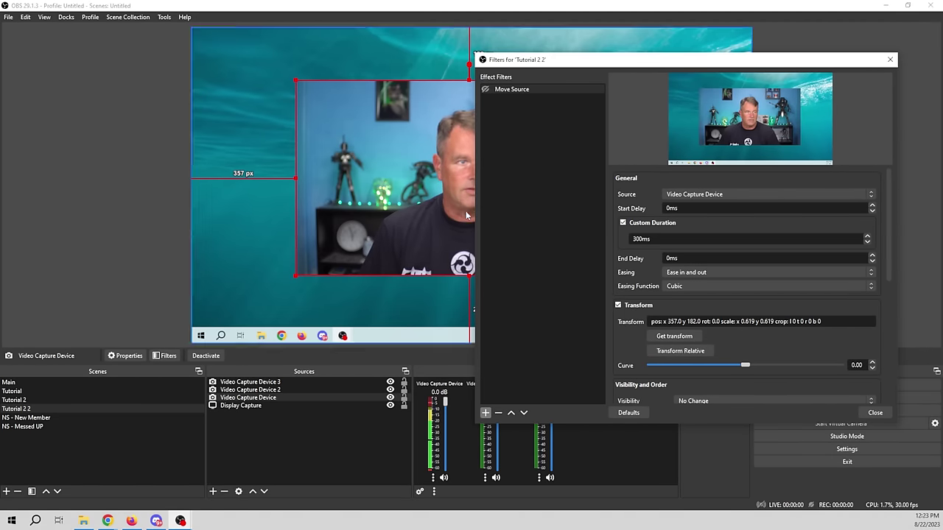
Step: Add a second Move Source filter named Move Source 2 to the Tutorial 2 2 scene
left_click_drag(594, 63, 801, 59)
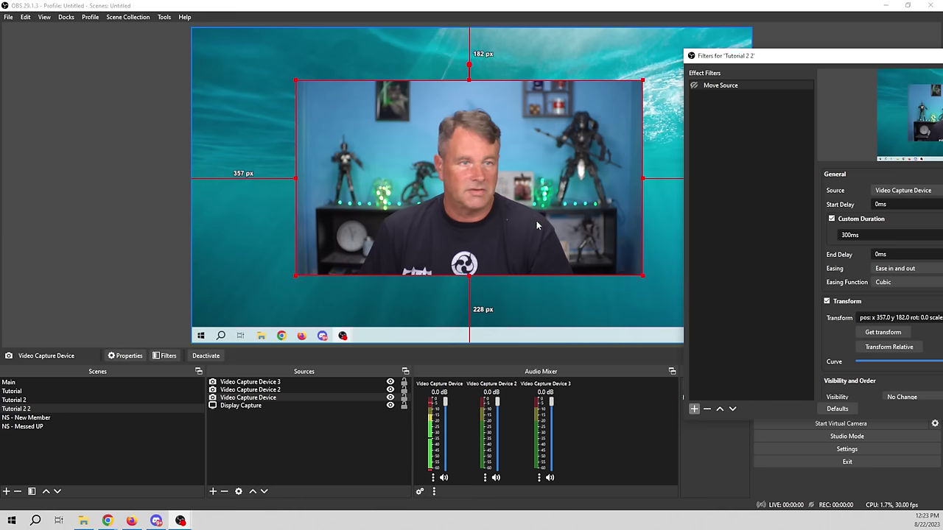
left_click(694, 410)
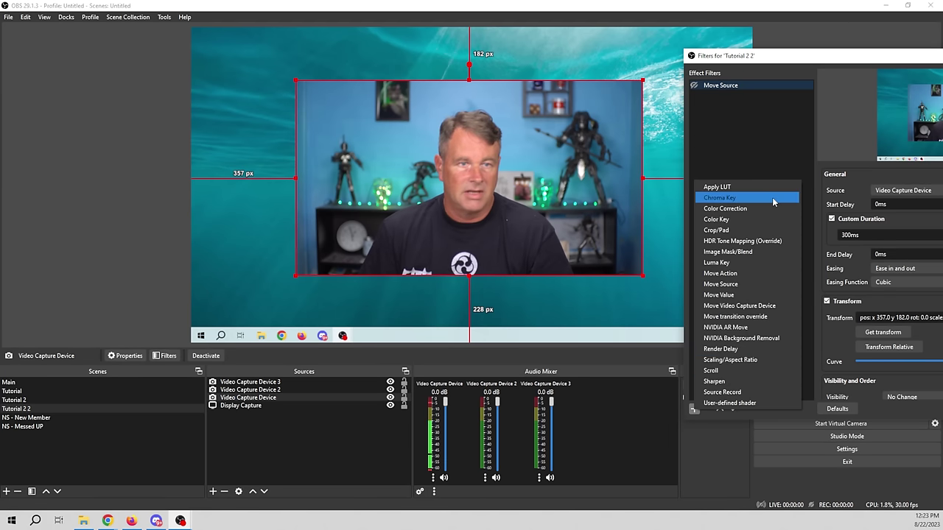
left_click(745, 283)
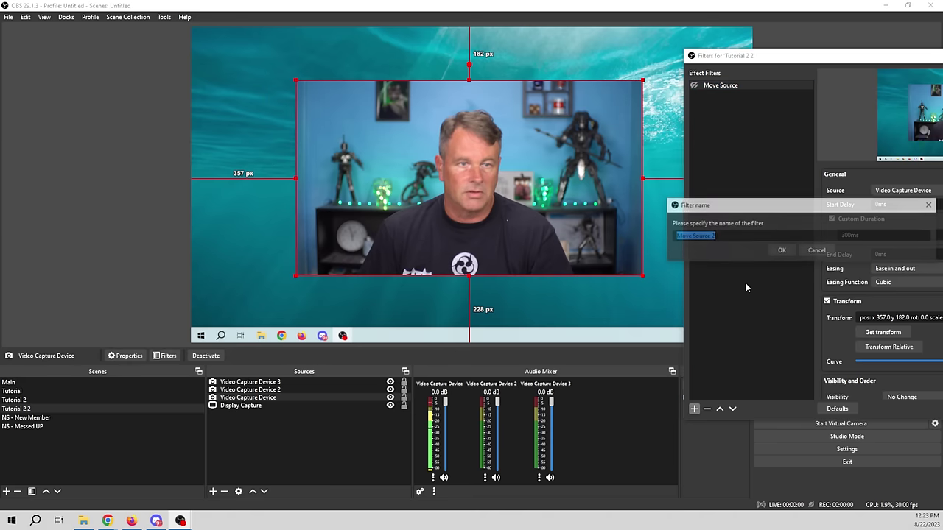
left_click(780, 251)
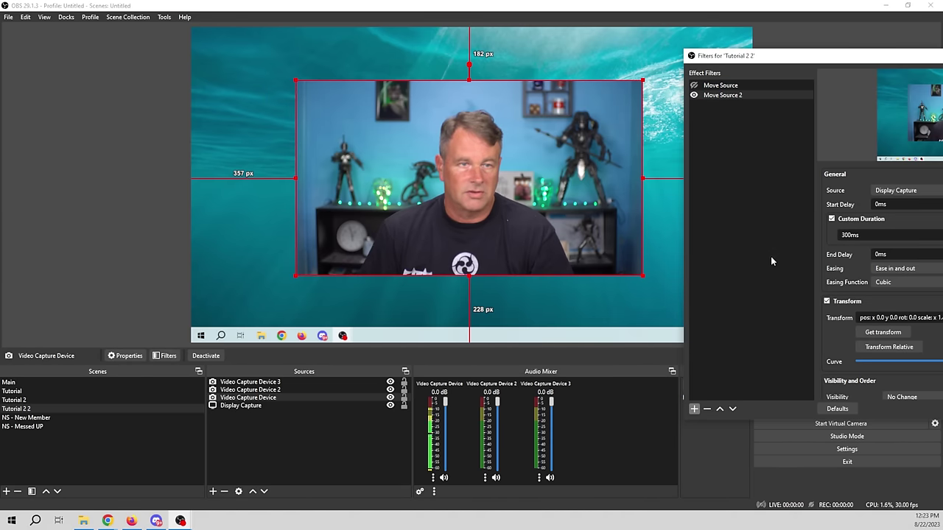
left_click(723, 96)
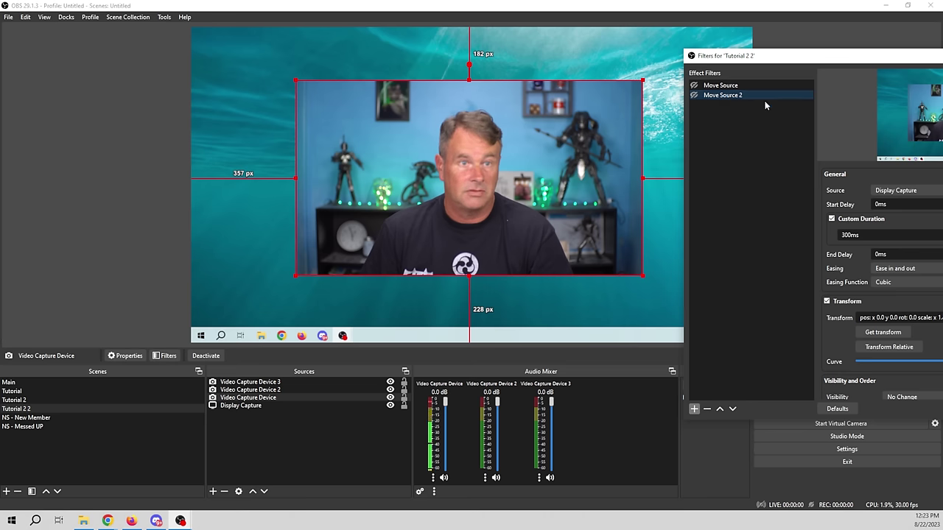
Step: Shrink Video Capture Device into the canvas's lower-left area, about 149 px from the left edge, and capture its transform in Move Source 2
left_click_drag(504, 189, 418, 226)
left_click_drag(554, 118, 393, 245)
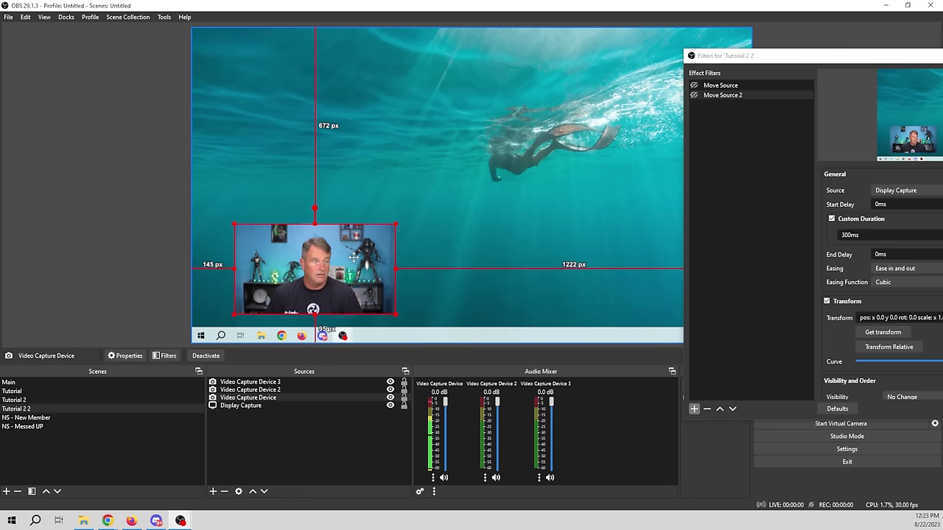
left_click_drag(796, 63, 566, 37)
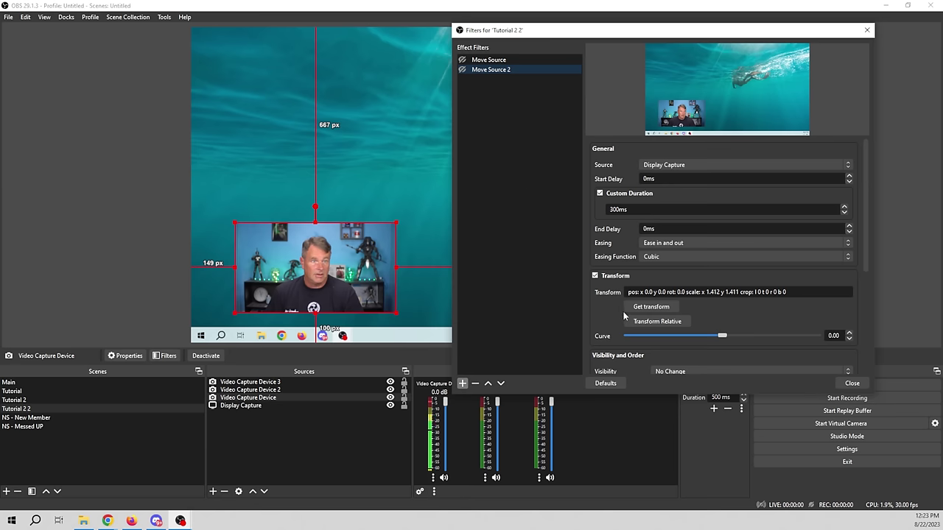
left_click(768, 165)
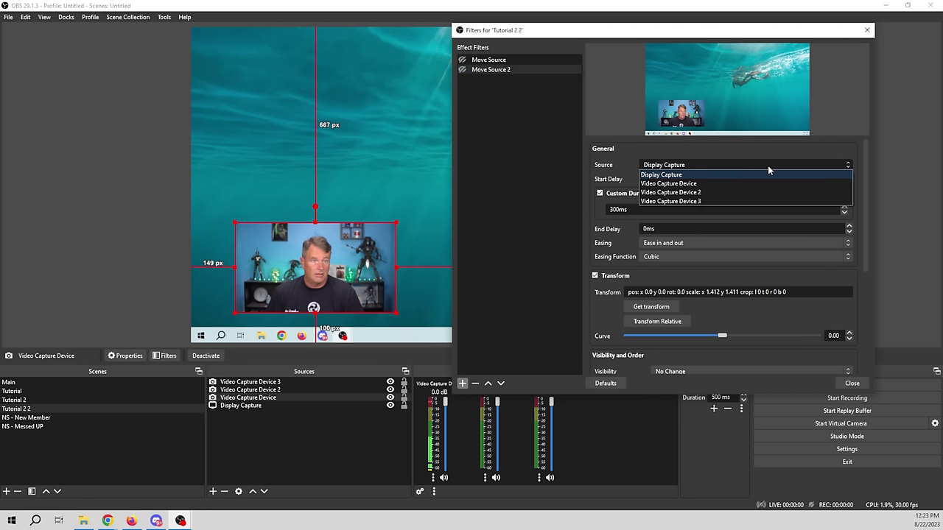
left_click(688, 184)
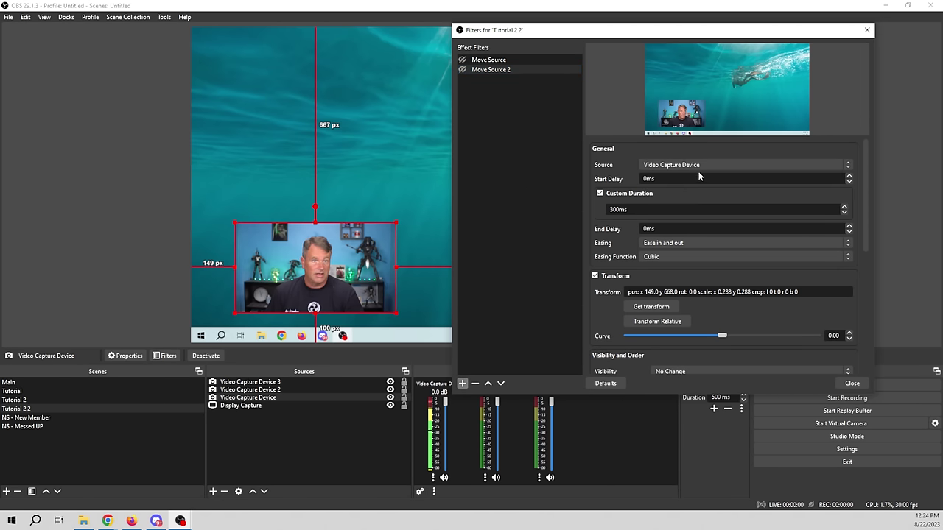
left_click(655, 309)
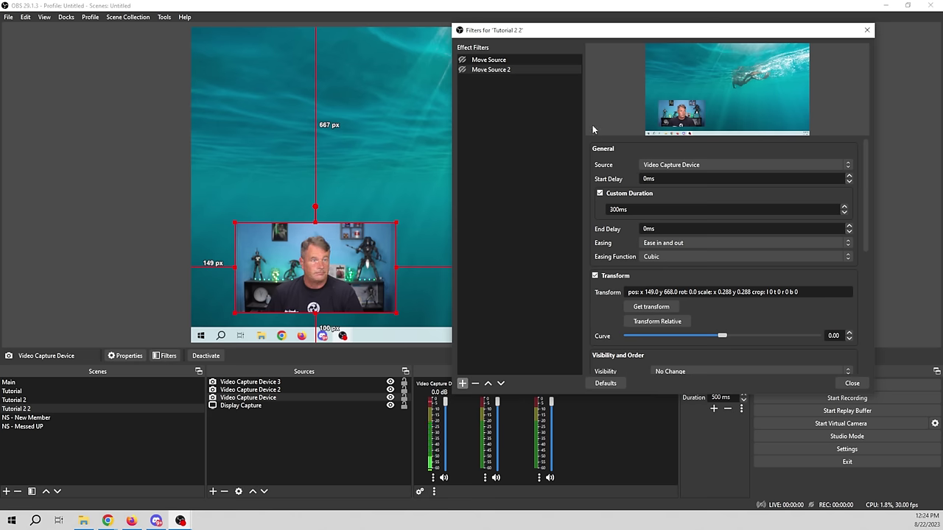
Step: Trigger Move Source and Move Source 2 in turn to preview the camera moving between its two positions
left_click(462, 60)
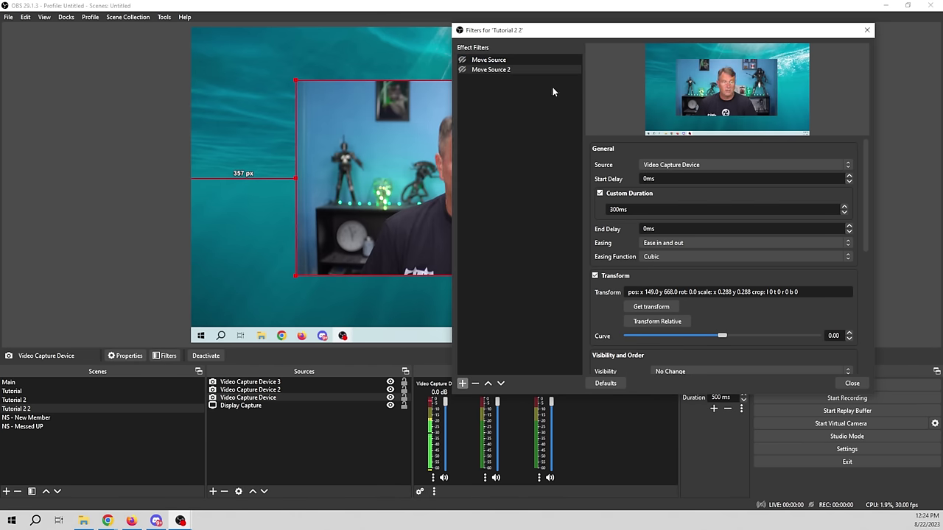
left_click(462, 70)
left_click_drag(609, 39, 742, 42)
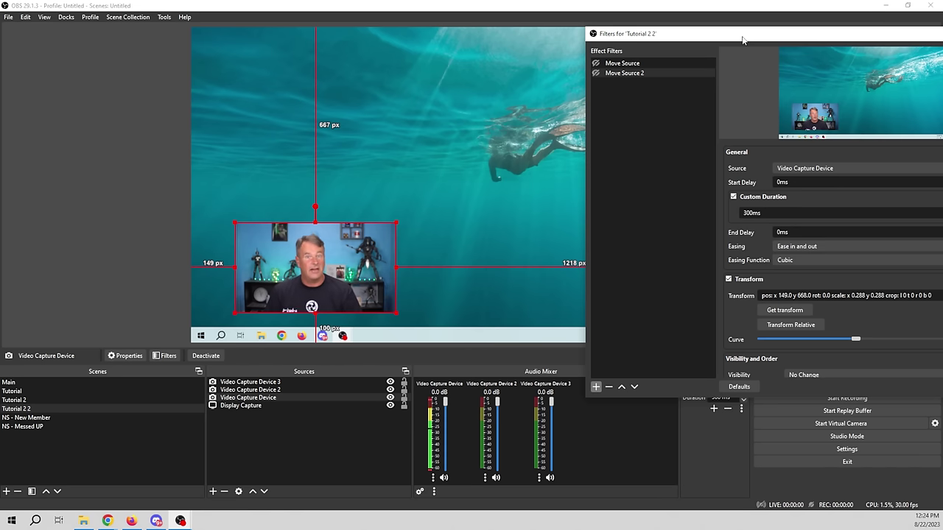
Step: Add a third Move Source filter named Move Source 3 with Video Capture Device as its source
left_click(597, 388)
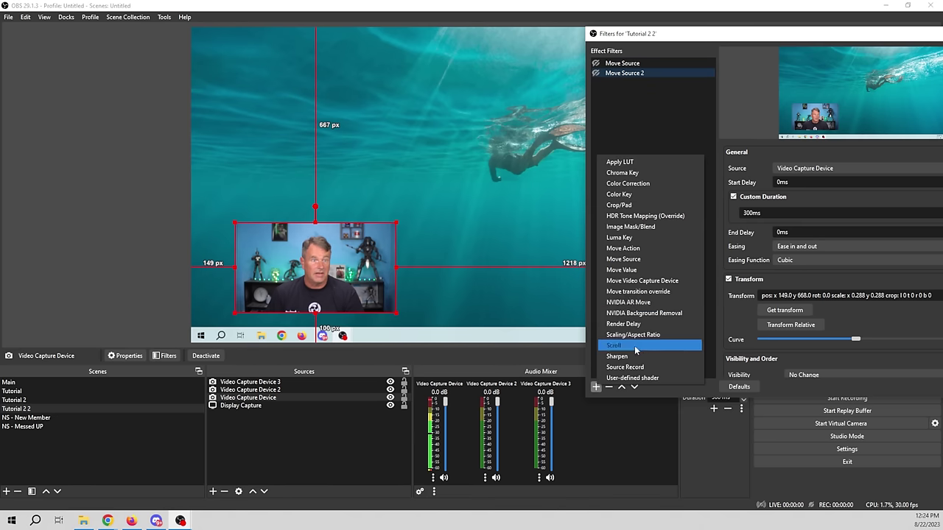
left_click(673, 260)
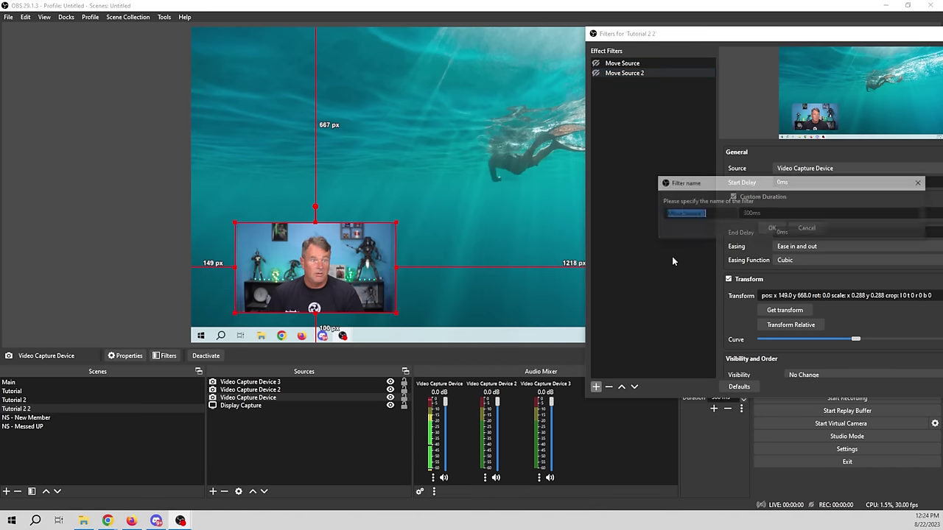
left_click(774, 229)
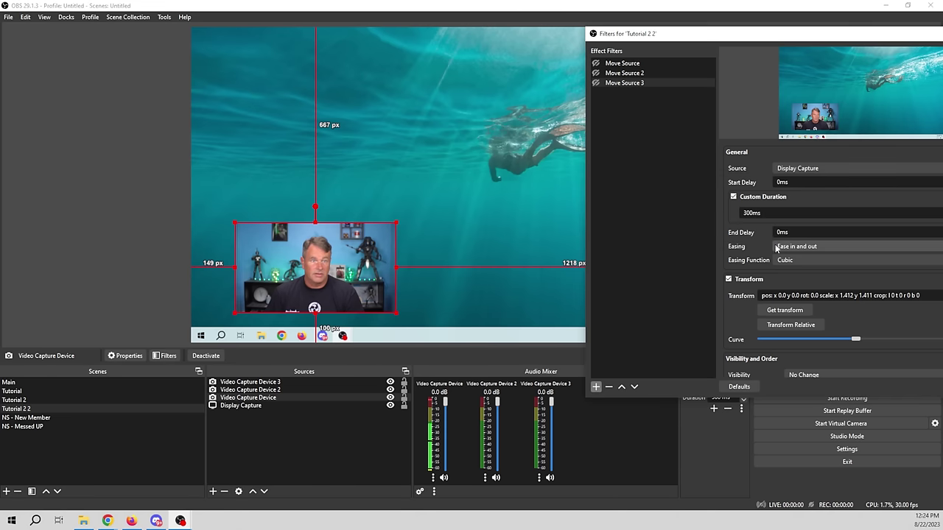
left_click(833, 167)
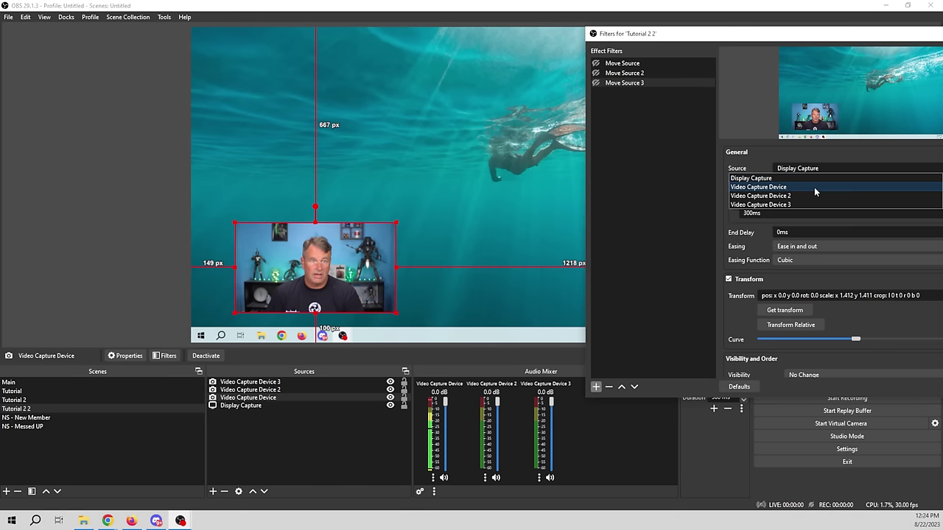
left_click(814, 187)
Step: Move Video Capture Device to the canvas's upper right, about 50 px from the top edge, and capture its transform in Move Source 3
left_click_drag(319, 272, 562, 108)
left_click_drag(677, 37, 804, 55)
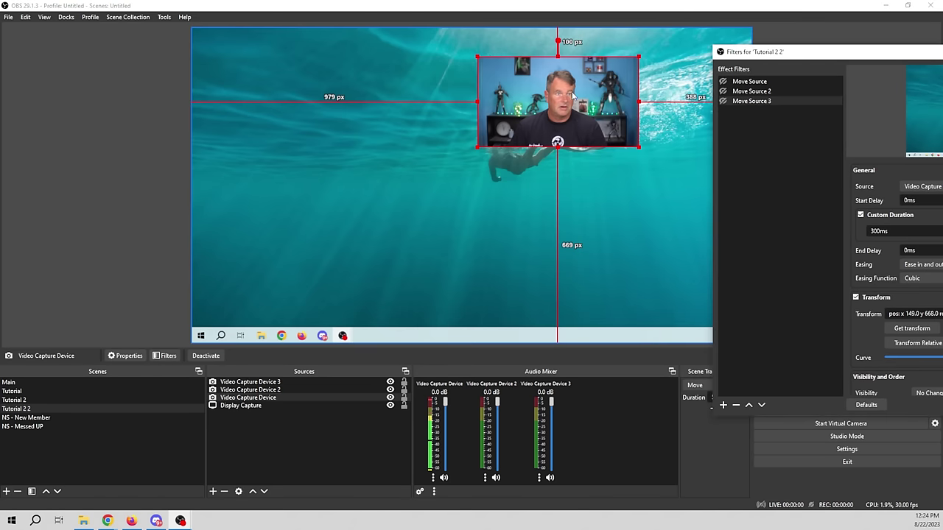
left_click_drag(572, 93, 654, 77)
left_click_drag(826, 55, 613, 101)
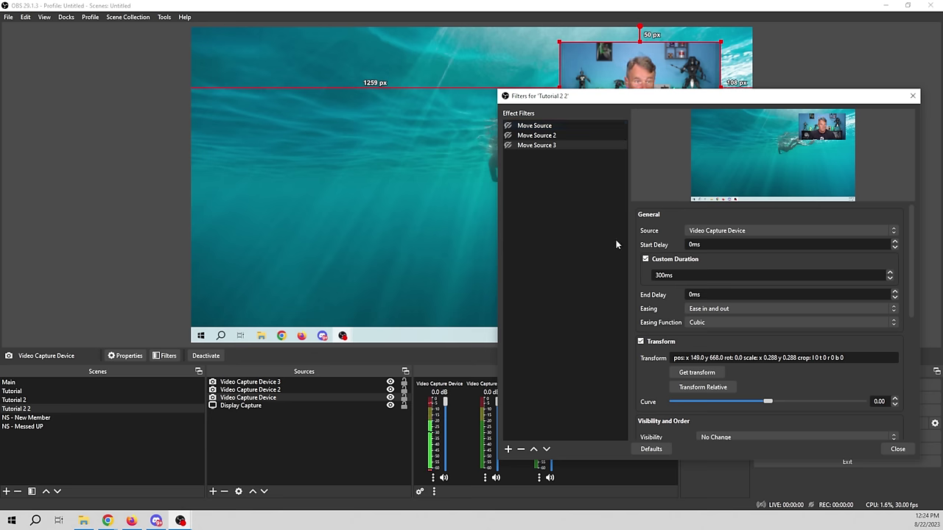
left_click(696, 374)
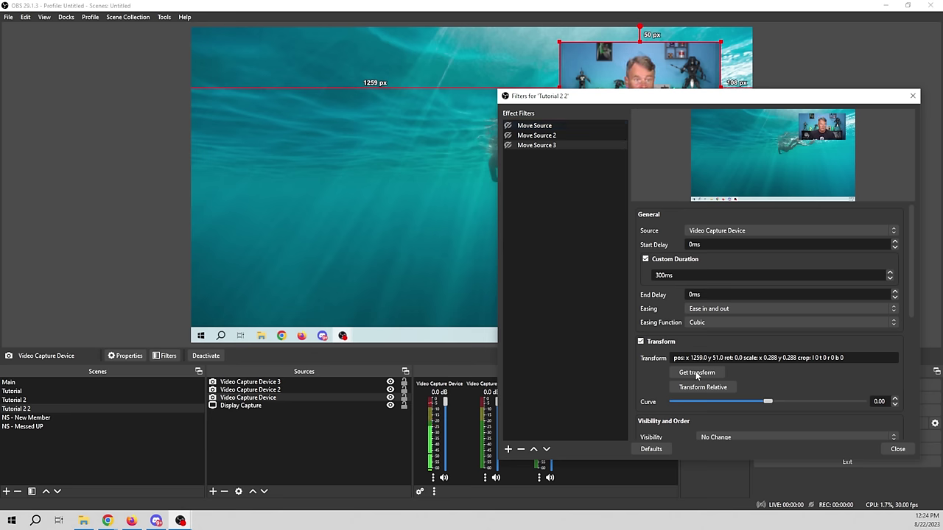
Step: Trigger Move Source 2 and Move Source 3 in turn to preview the camera's lower-left and upper-right moves
left_click_drag(729, 104, 934, 83)
left_click(713, 115)
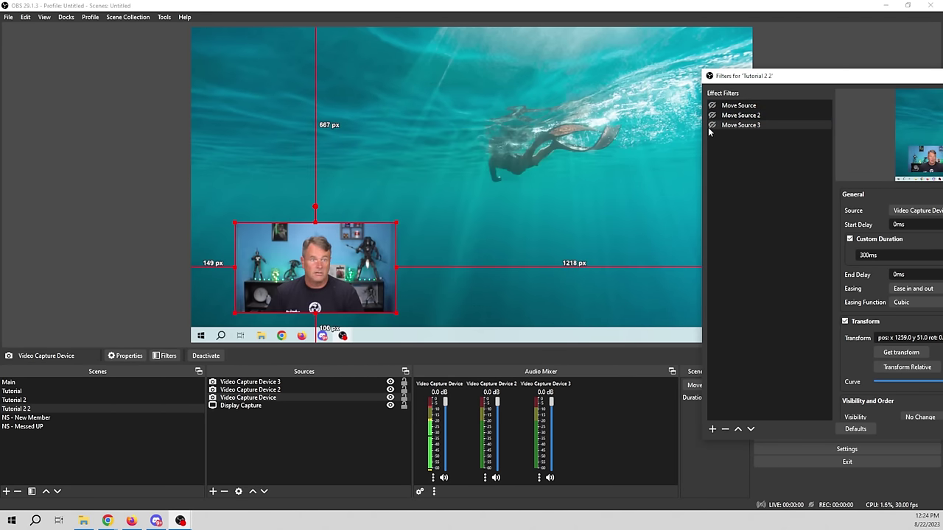
left_click(712, 125)
Step: Set the Move Source filter's Next Move action to Move Source 2
left_click_drag(815, 79, 177, 82)
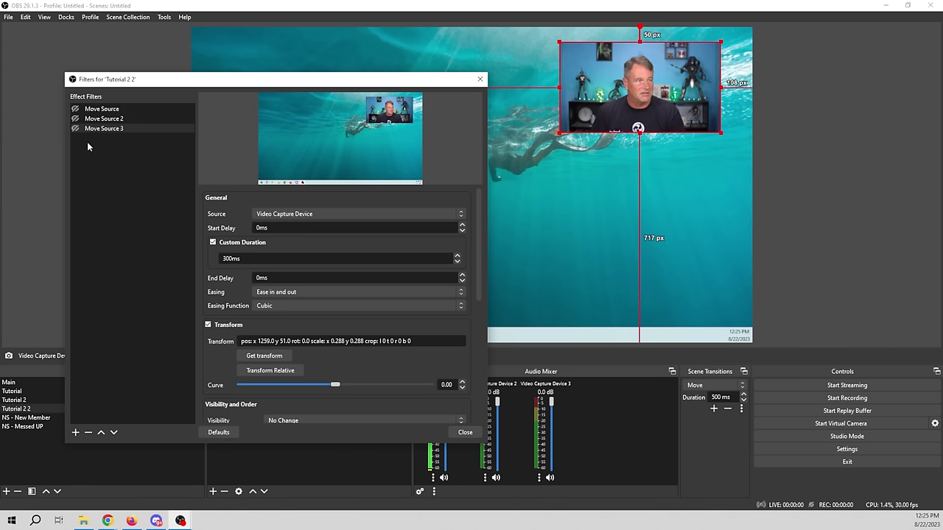
left_click(95, 109)
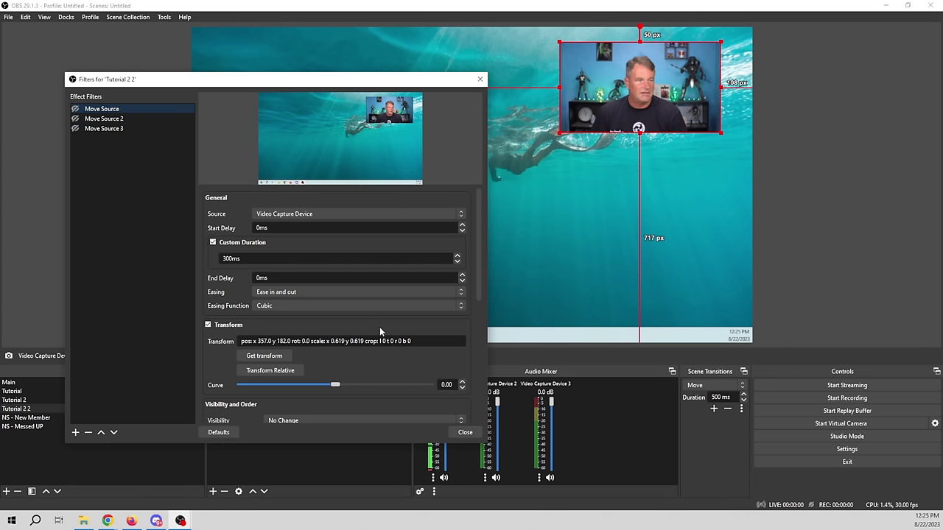
scroll(373, 354, "down", 7)
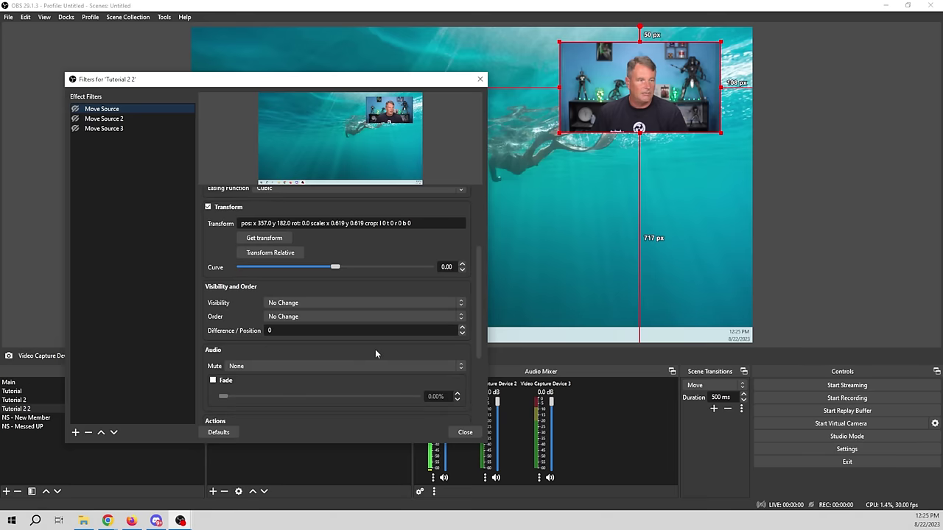
scroll(225, 353, "down", 1)
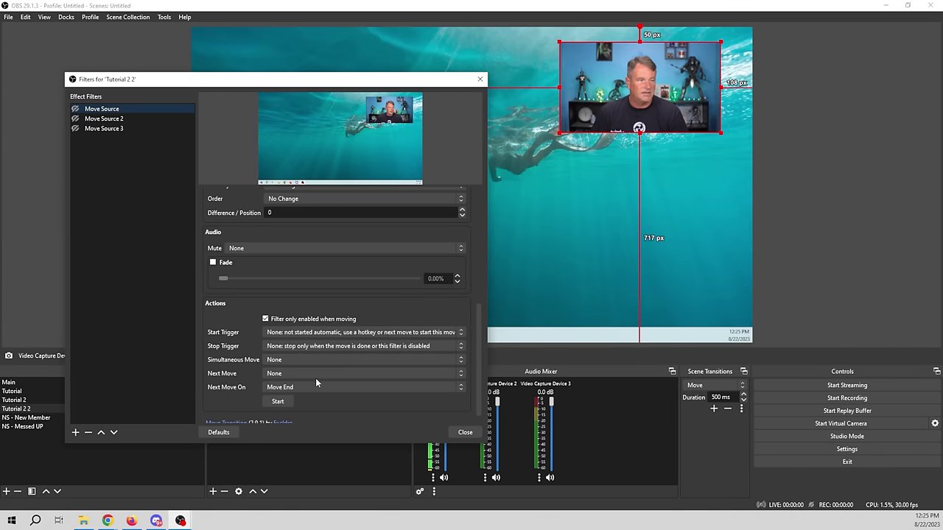
left_click(342, 375)
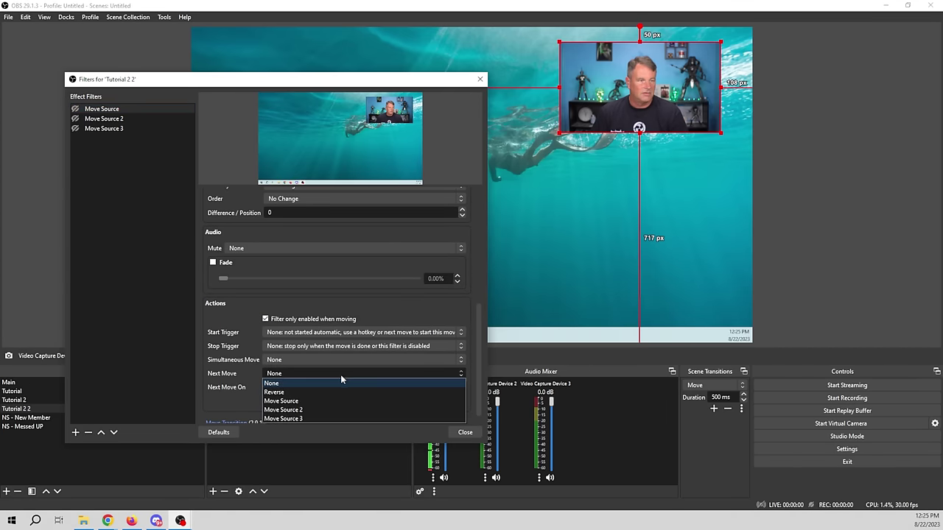
left_click(332, 411)
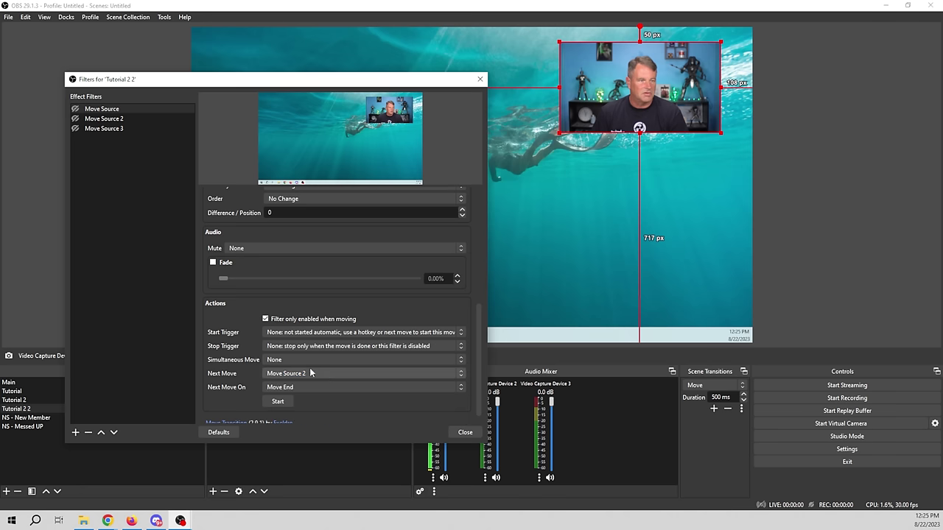
Step: Set the Move Source 2 filter's Next Move action to Move Source 3
scroll(242, 339, "down", 1)
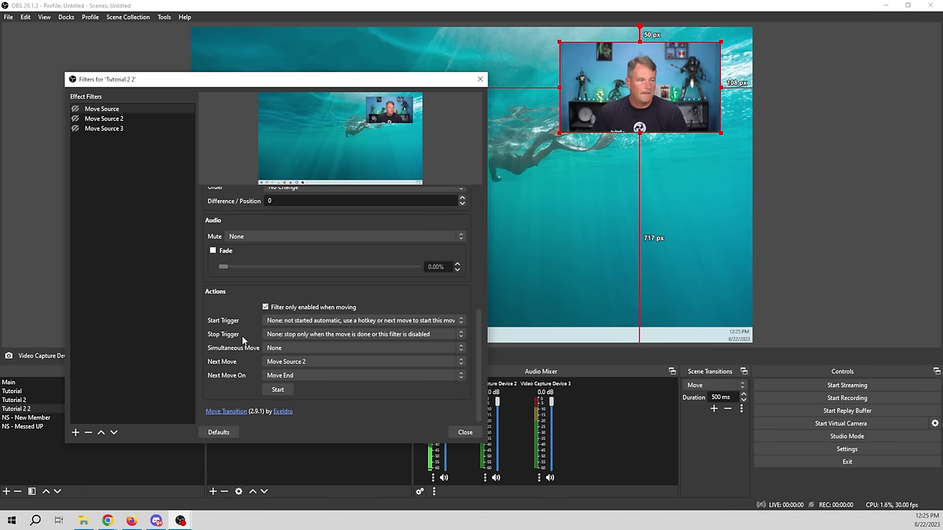
left_click(111, 122)
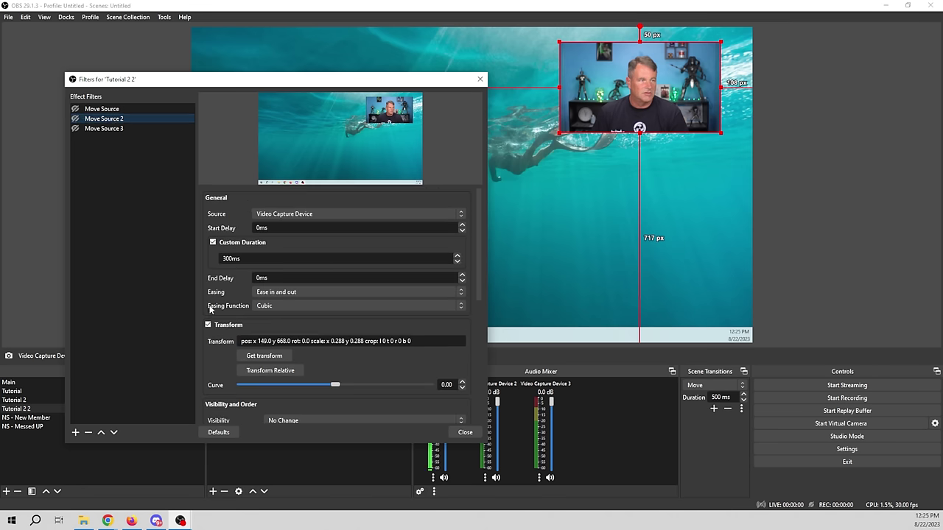
scroll(216, 372, "down", 3)
scroll(221, 368, "down", 1)
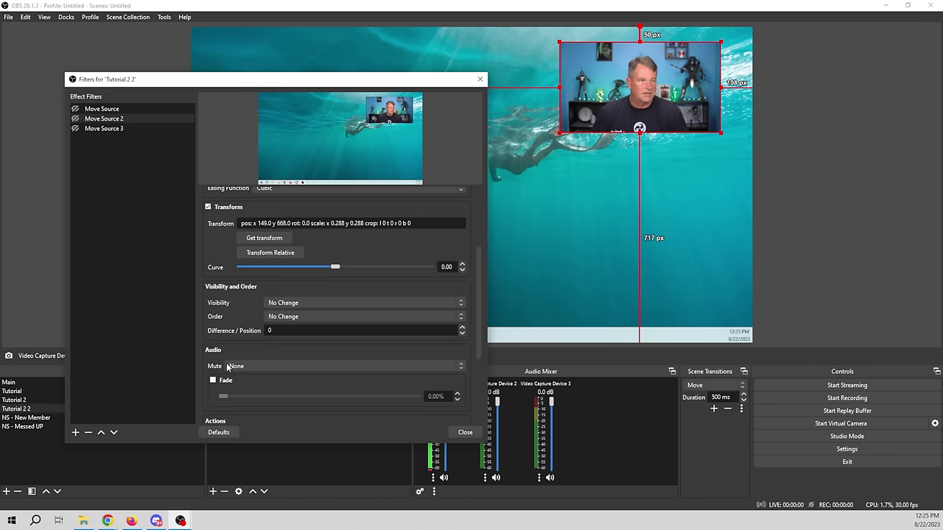
scroll(274, 376, "down", 4)
left_click(298, 371)
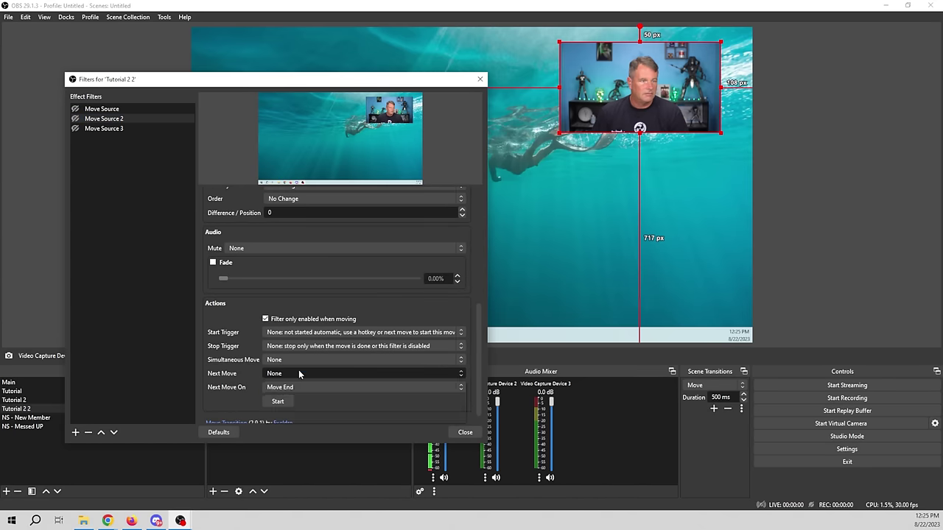
left_click(296, 418)
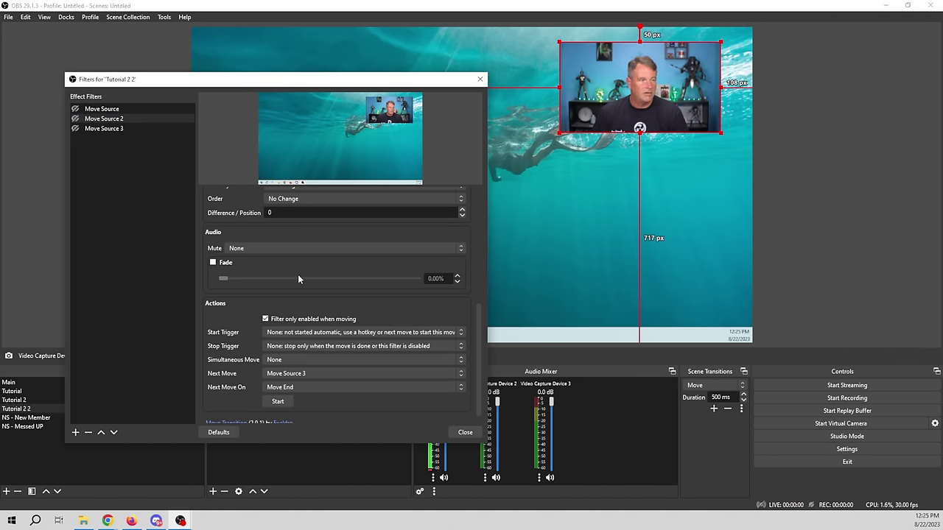
Step: Set the Move Source 3 filter's Next Move action to Move Source
left_click(112, 129)
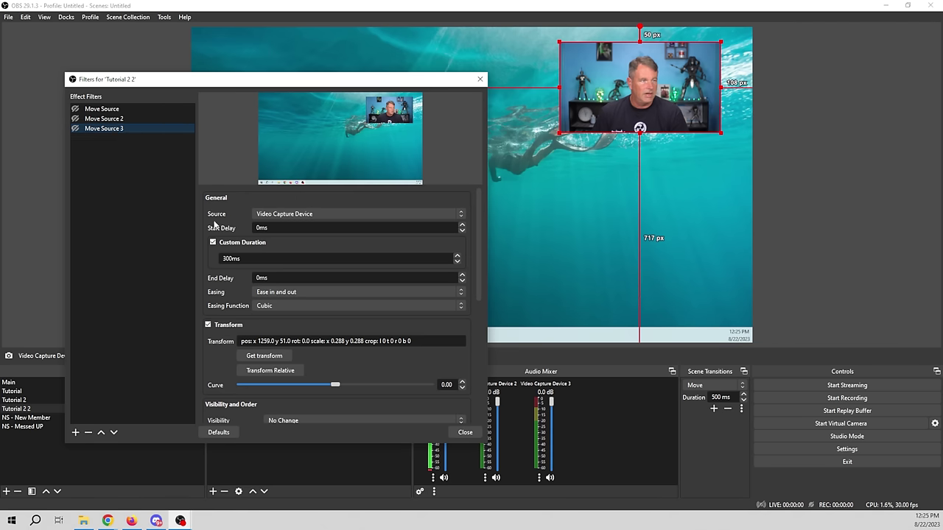
scroll(333, 372, "down", 8)
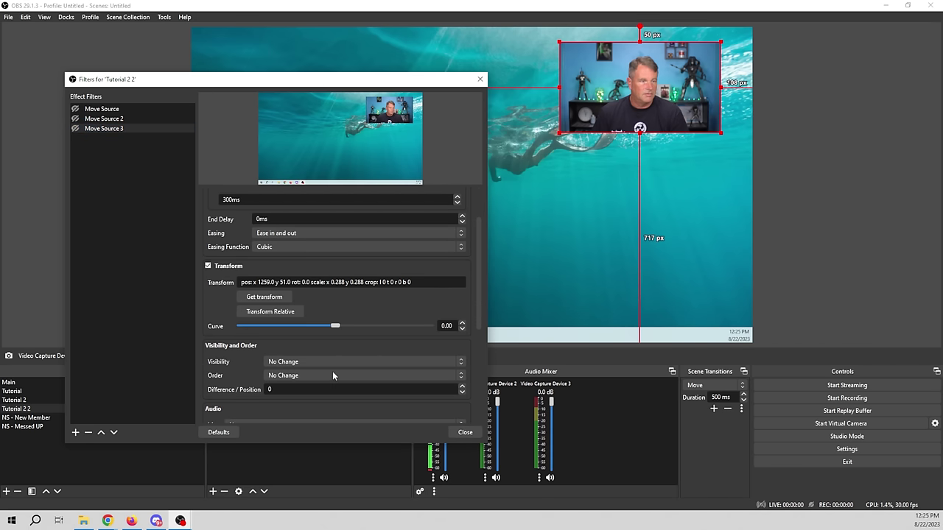
left_click(315, 361)
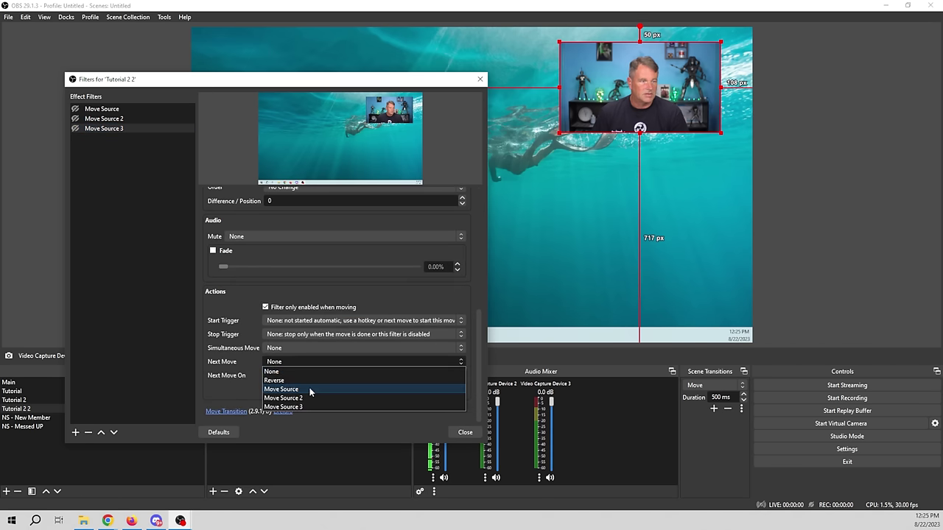
left_click(310, 389)
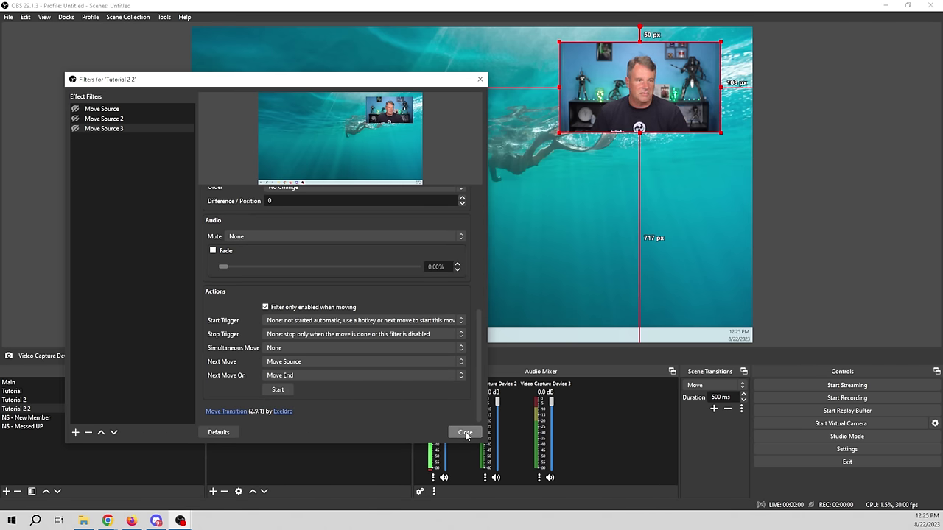
Step: Clear the filters window off the canvas, trigger Move Source to preview the looping camera moves, and stop the loop
left_click_drag(337, 84, 942, 94)
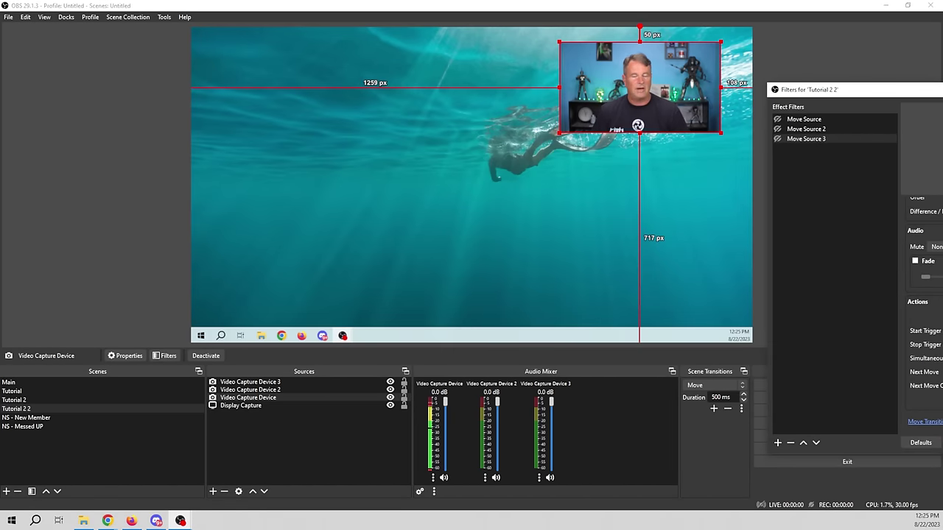
left_click(777, 120)
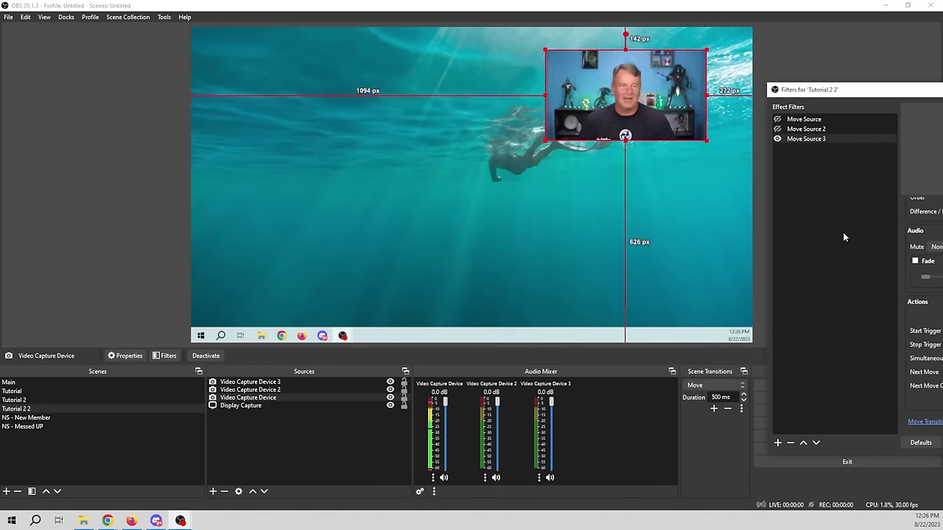
left_click(778, 119)
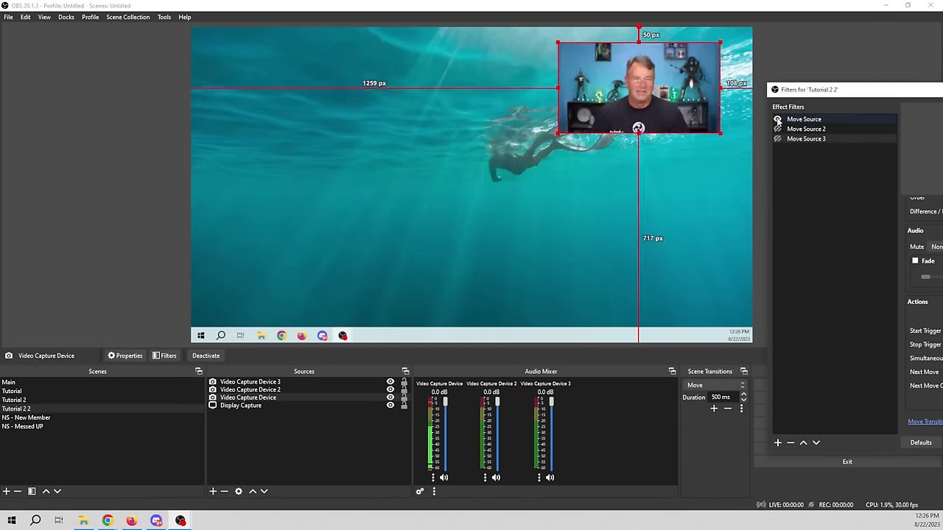
Step: Duplicate the Move Source filter as Move Source 4
left_click(811, 119)
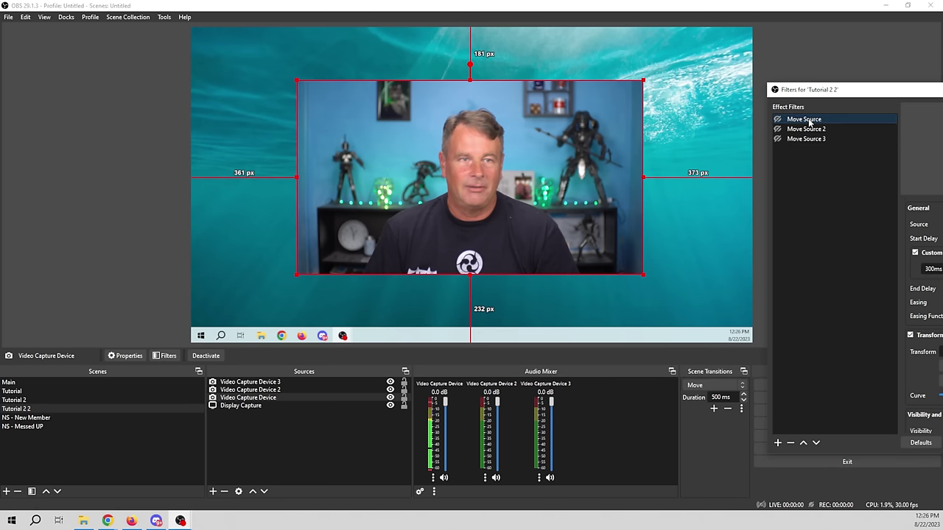
right_click(810, 119)
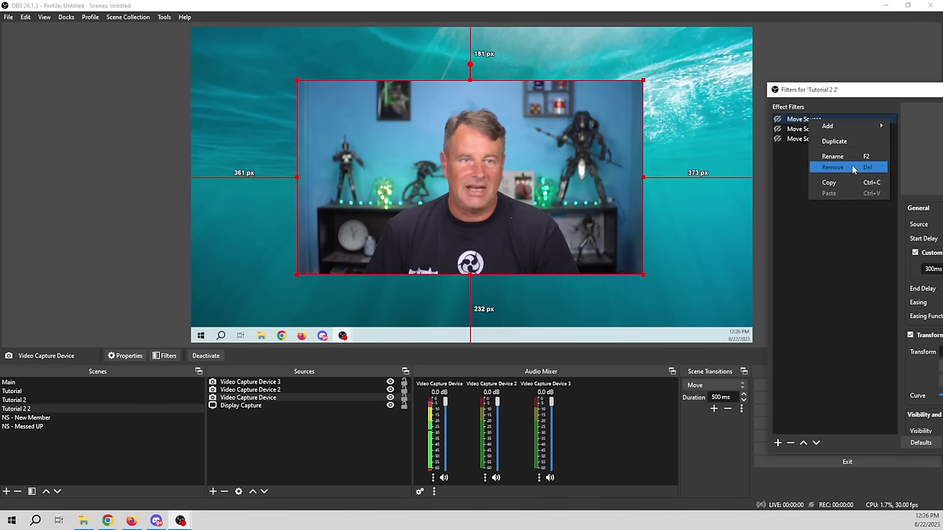
left_click(852, 140)
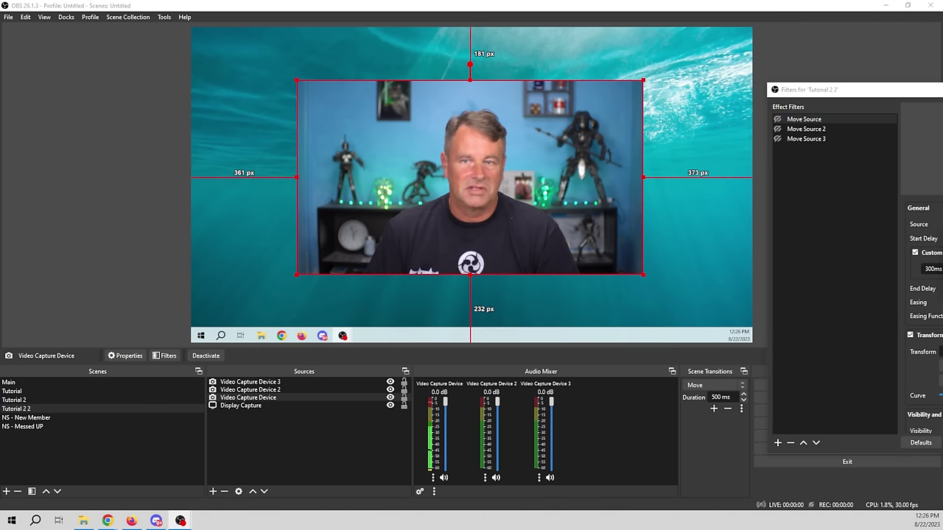
key("Return")
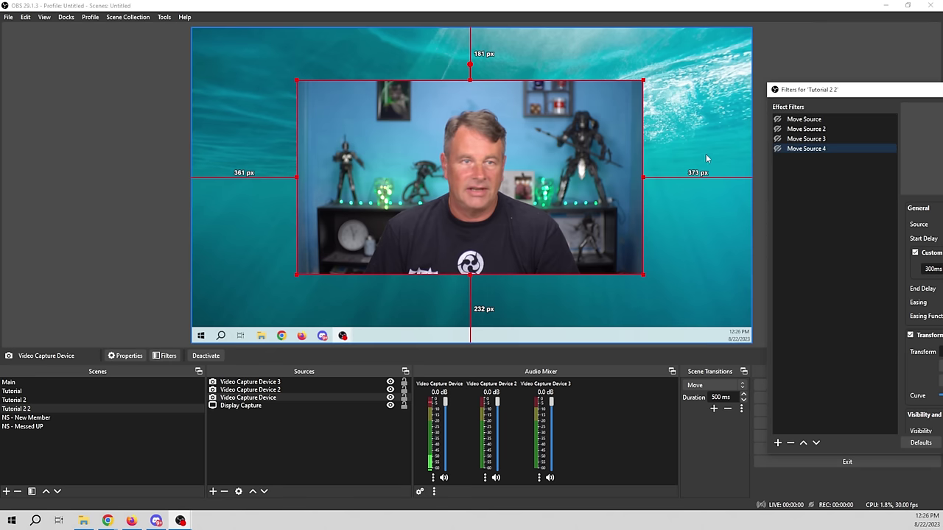
Step: Set the Move Source 3 filter's Next Move action to Move Source 4
left_click_drag(501, 87, 493, 86)
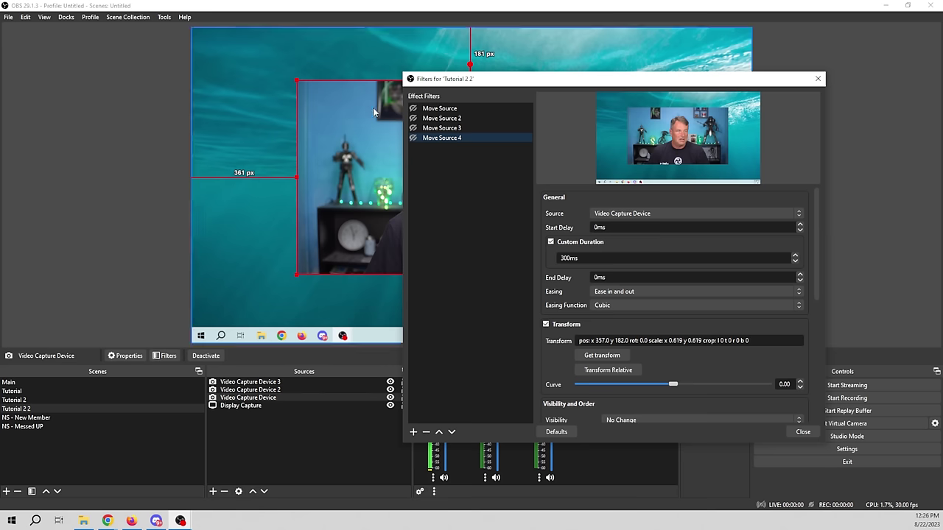
left_click(426, 130)
scroll(673, 336, "down", 3)
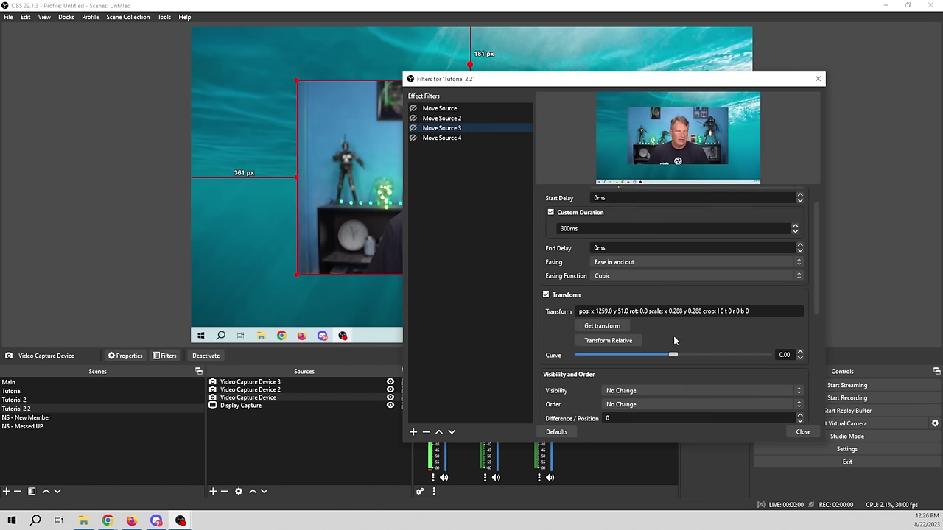
scroll(639, 319, "up", 3)
scroll(608, 278, "down", 1)
scroll(610, 278, "down", 6)
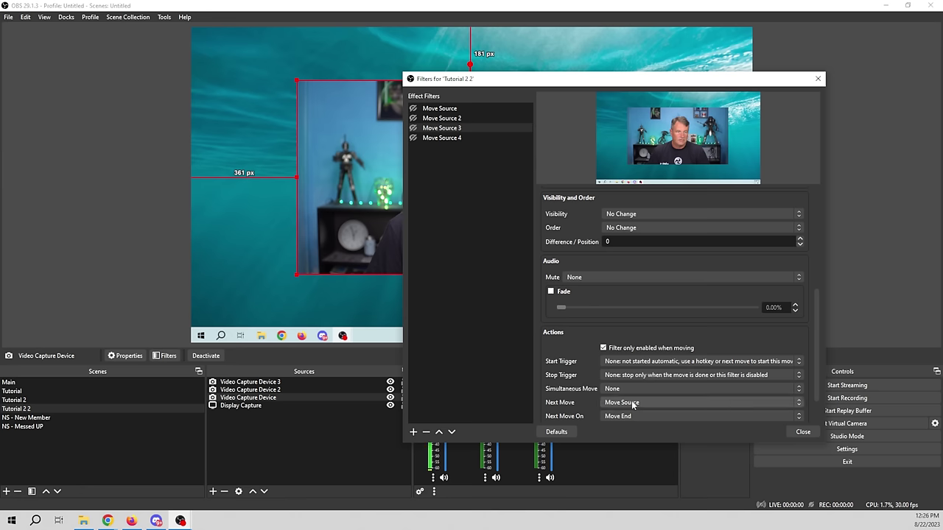
left_click(632, 403)
left_click(634, 457)
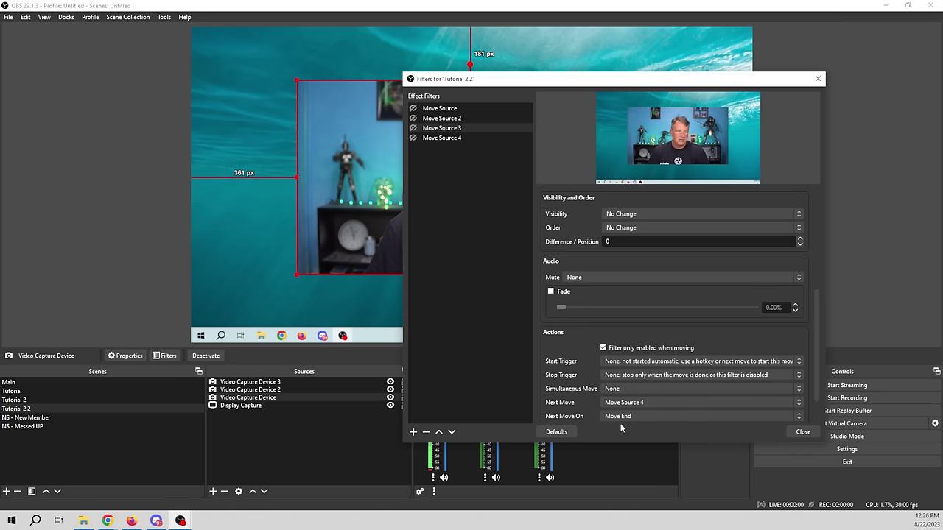
Step: Set the Move Source 4 filter's Next Move action to None
left_click(432, 139)
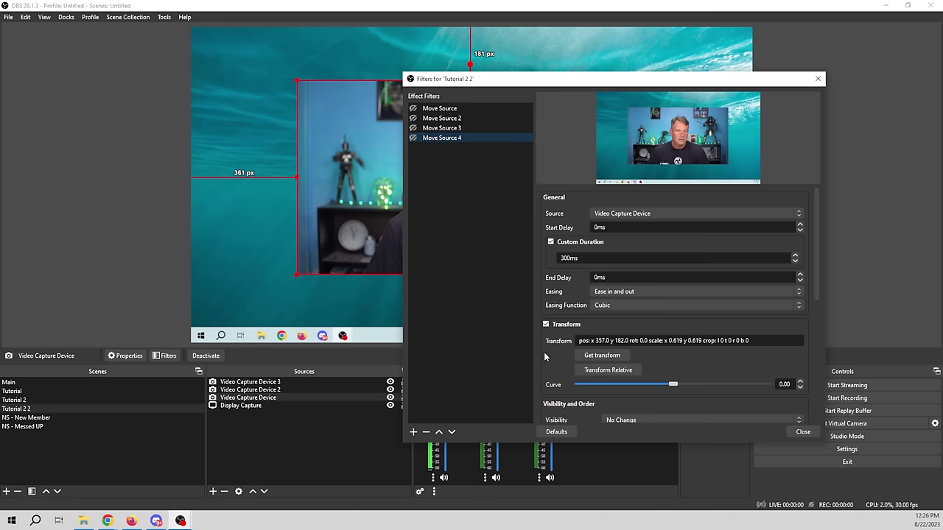
scroll(544, 352, "down", 10)
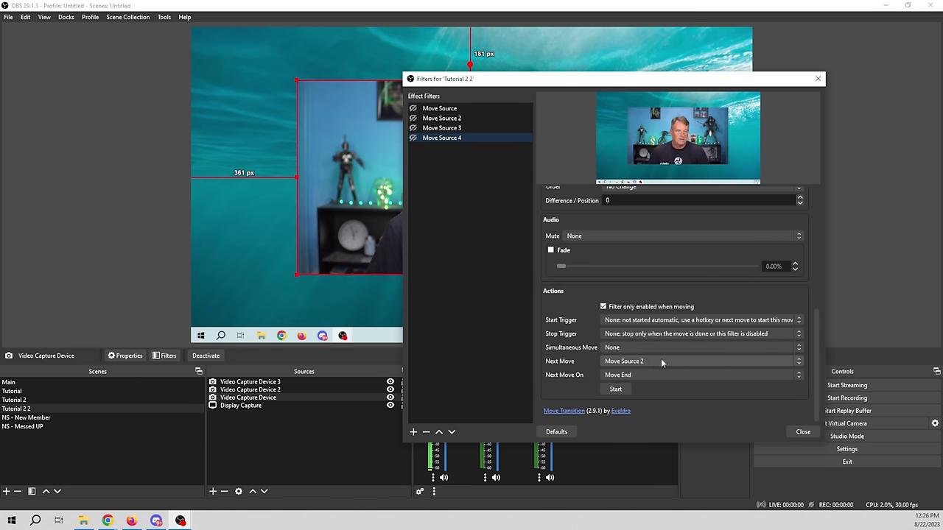
left_click(660, 359)
left_click(639, 372)
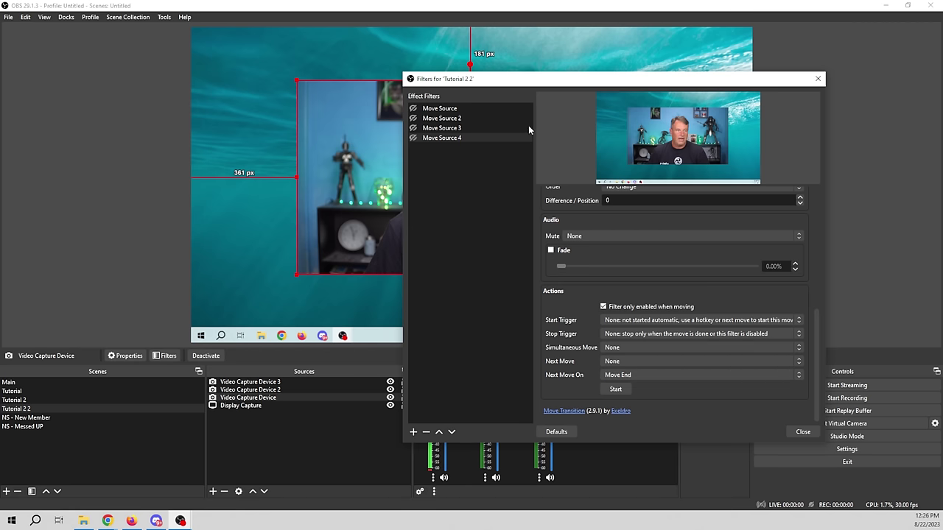
Step: Clear the filters window off the canvas and trigger Move Source to preview the full chain of camera moves
left_click_drag(499, 84, 836, 68)
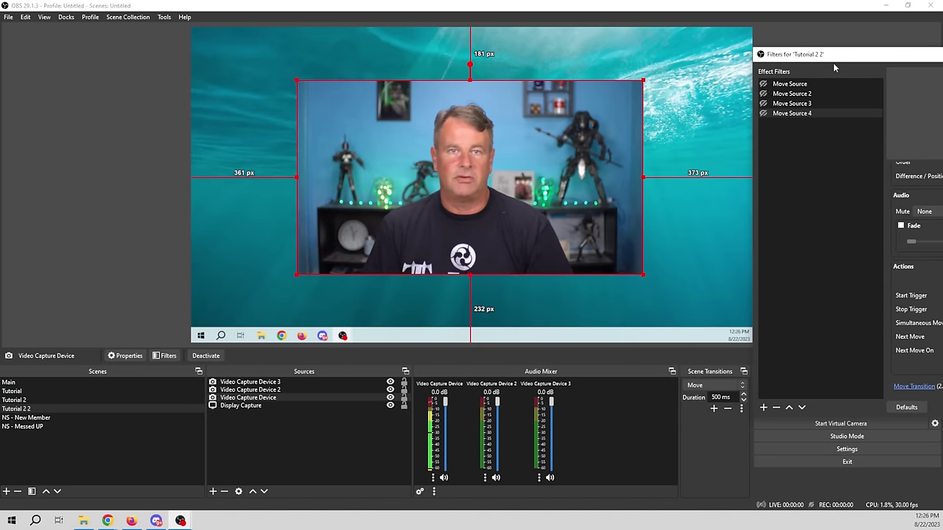
left_click(764, 86)
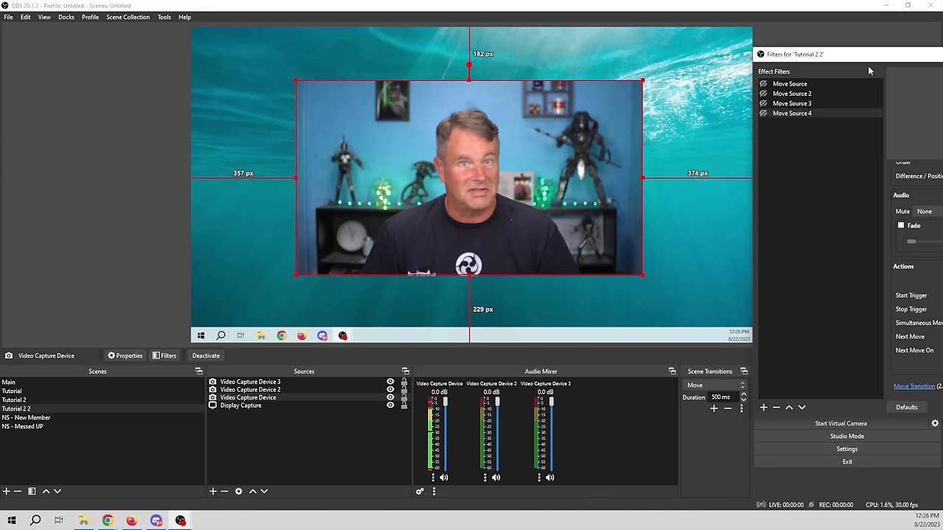
left_click_drag(889, 59, 782, 75)
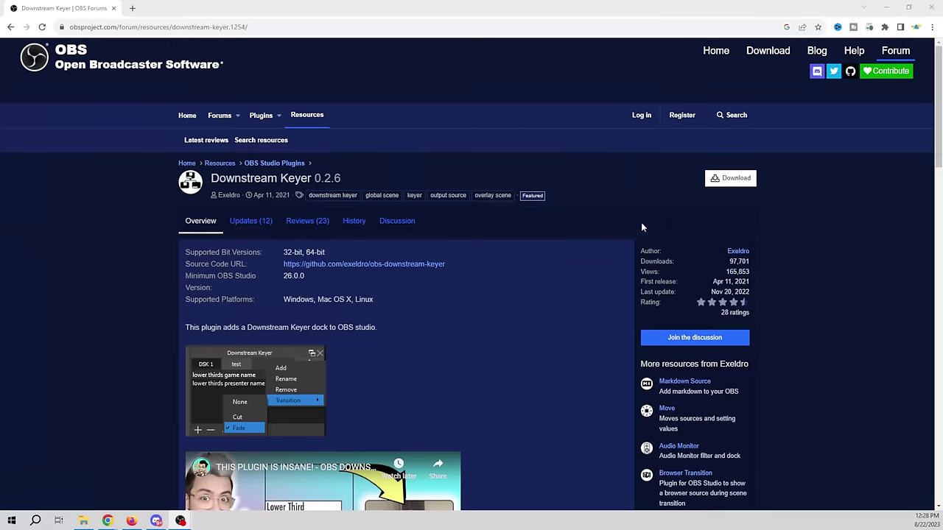
Step: In the browser, view the download files offered for the Downstream Keyer plugin and dismiss the file list
left_click(718, 179)
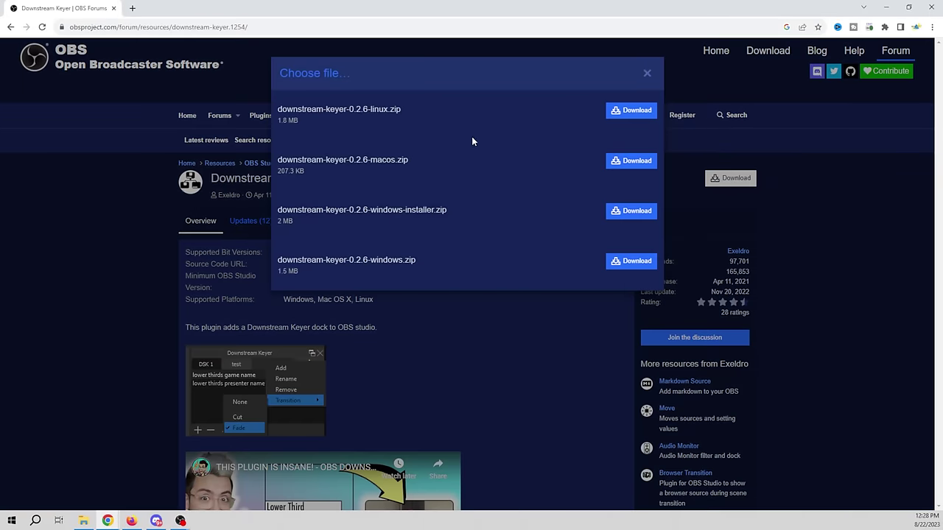
left_click(647, 75)
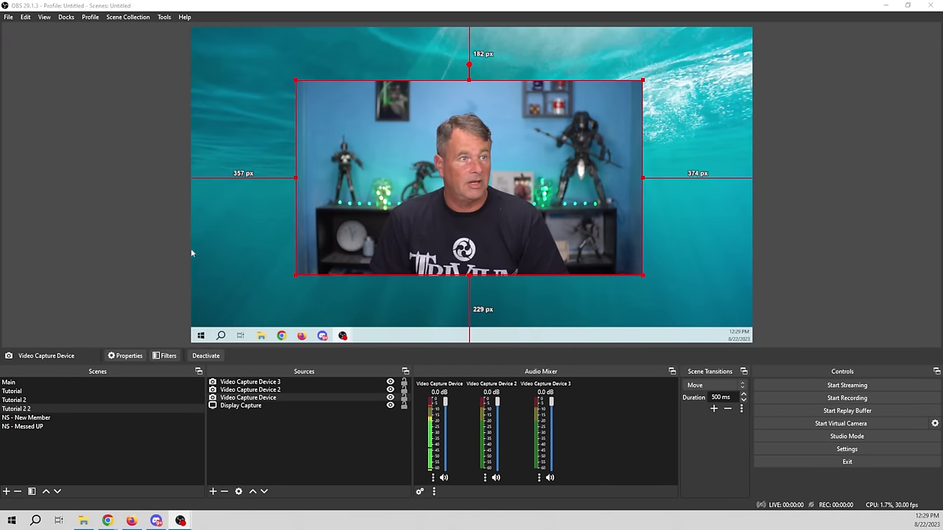
Step: Show the Downstream Keyer dock and attach it beside the preview, above the Controls dock
left_click(44, 17)
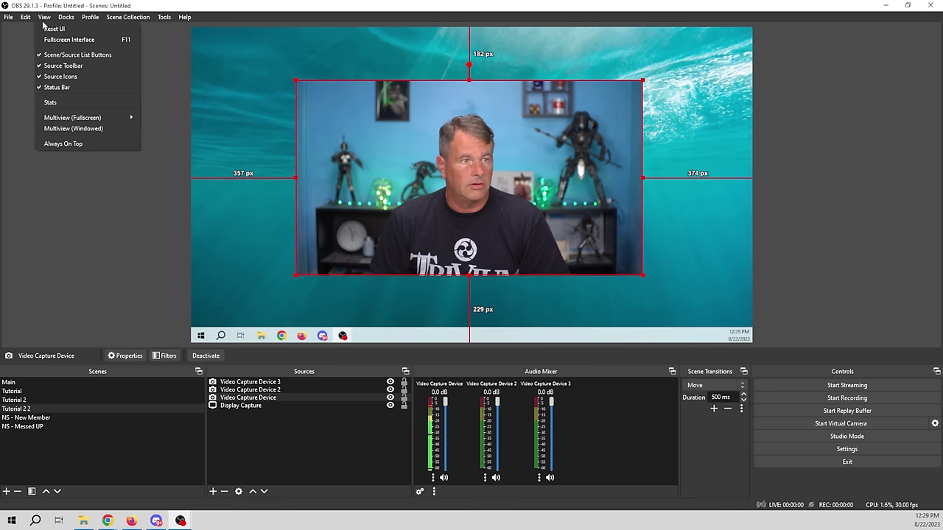
mouse_move(72, 21)
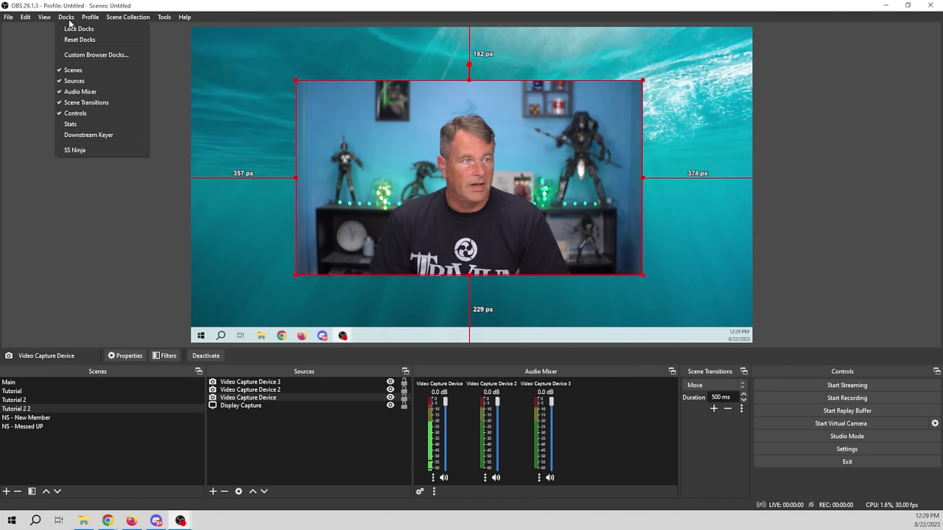
left_click(85, 136)
left_click_drag(465, 217, 754, 140)
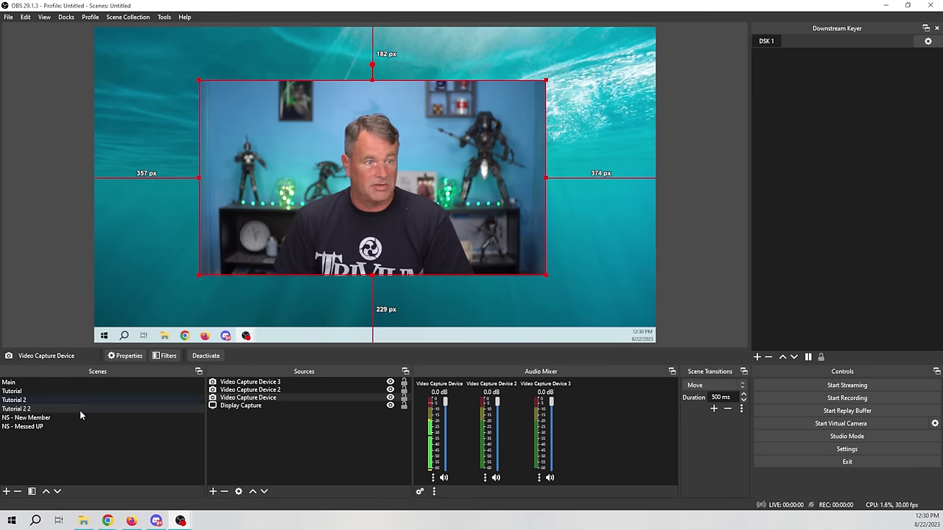
Step: Add a new scene named DS 1
left_click(6, 492)
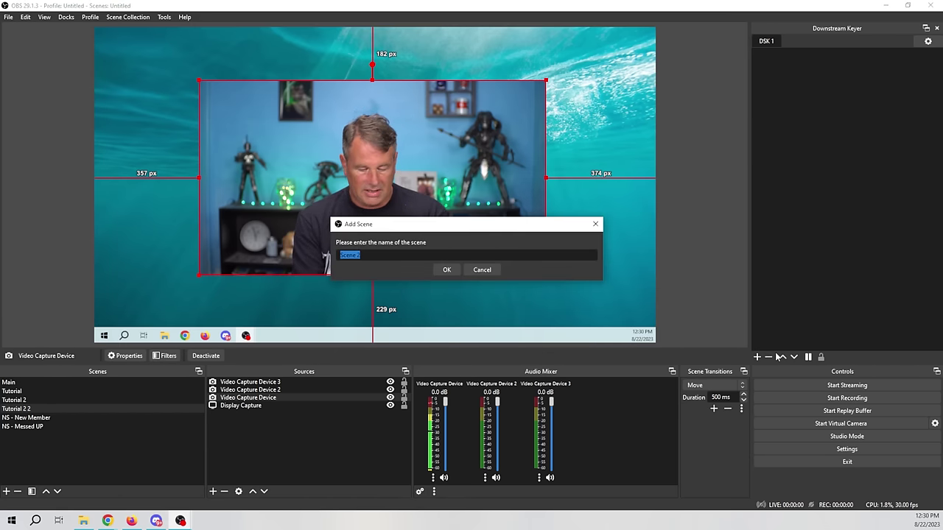
type("DS 1")
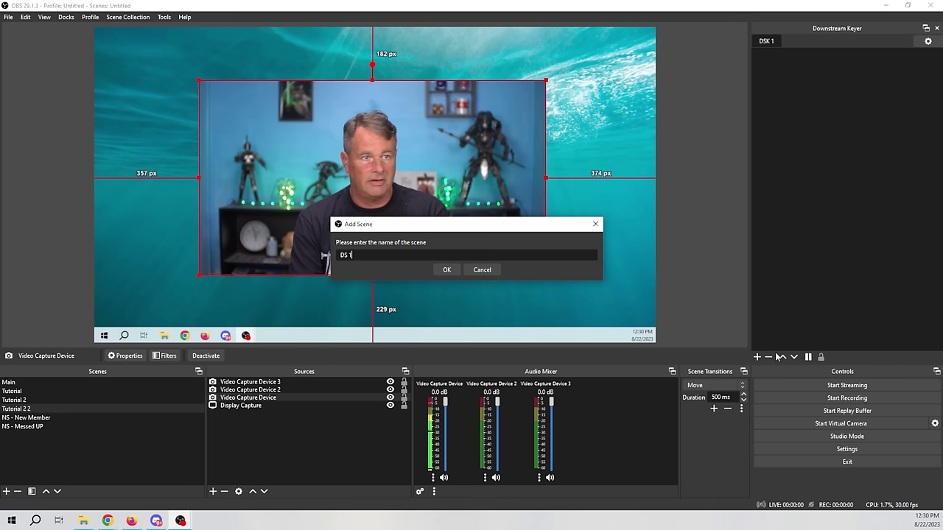
left_click(444, 270)
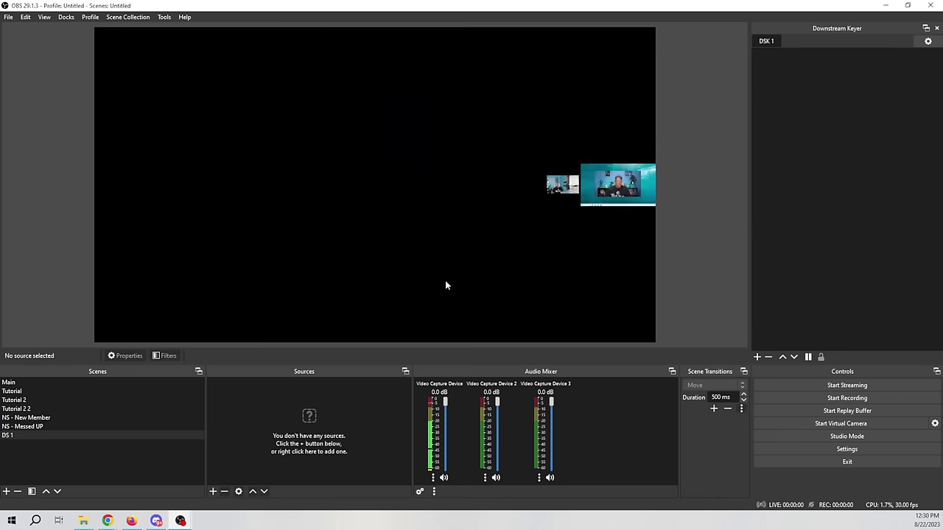
Step: Bring up the source types that can be added to the empty DS 1 scene
left_click(212, 492)
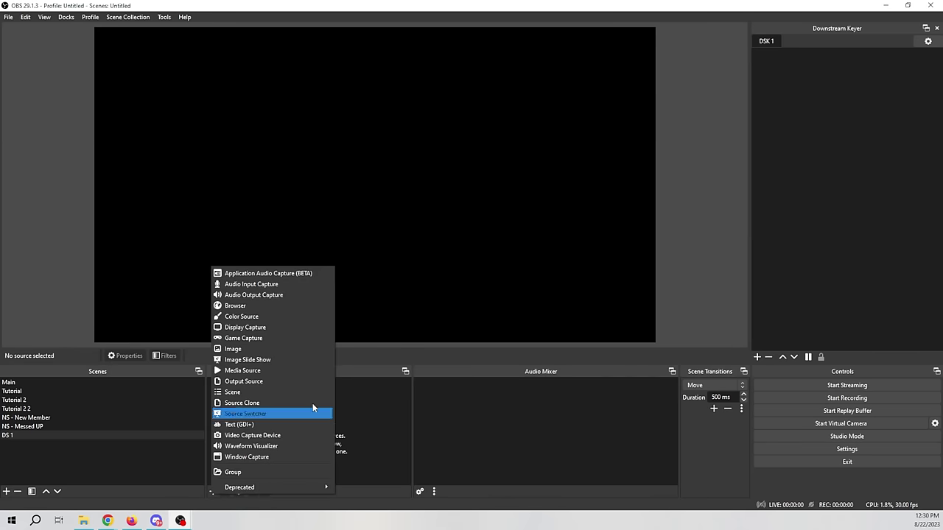
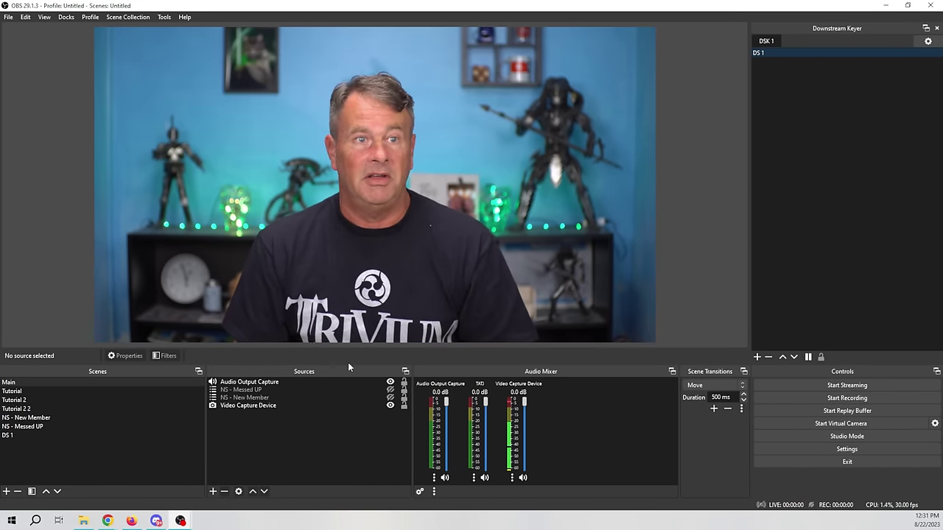
Step: Switch to the Tutorial 2 scene, preview the DS 1 overlay on top of it, and clear the overlay
left_click(811, 342)
left_click(105, 400)
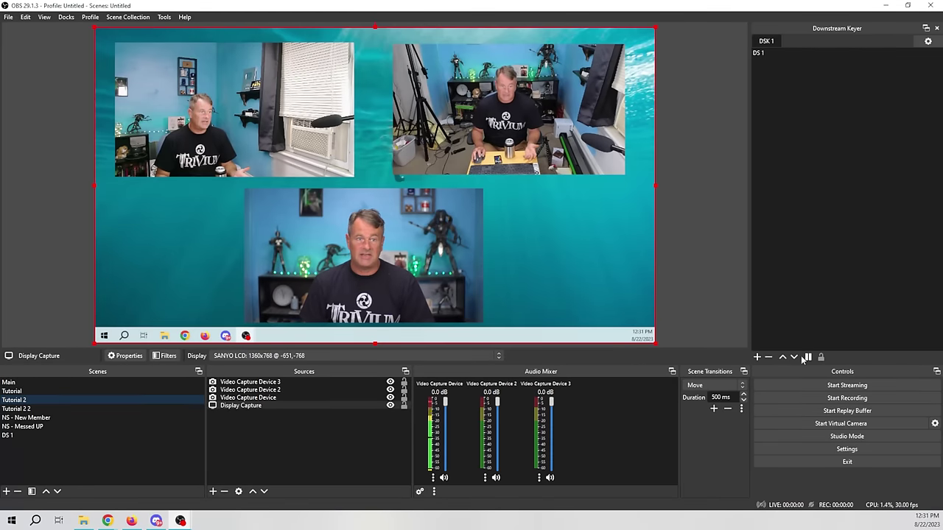
left_click(763, 53)
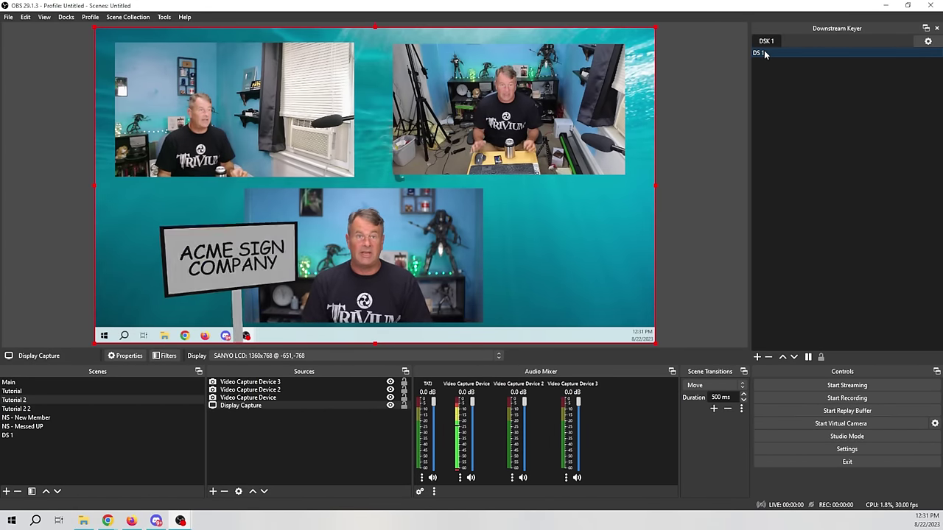
left_click(809, 242)
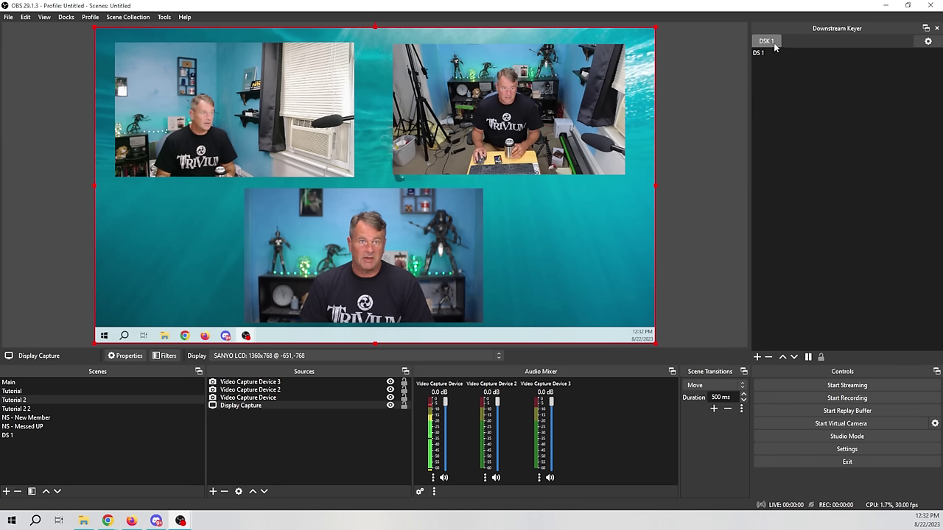
Step: Rename the DSK 1 downstream keyer to Assets
left_click(929, 42)
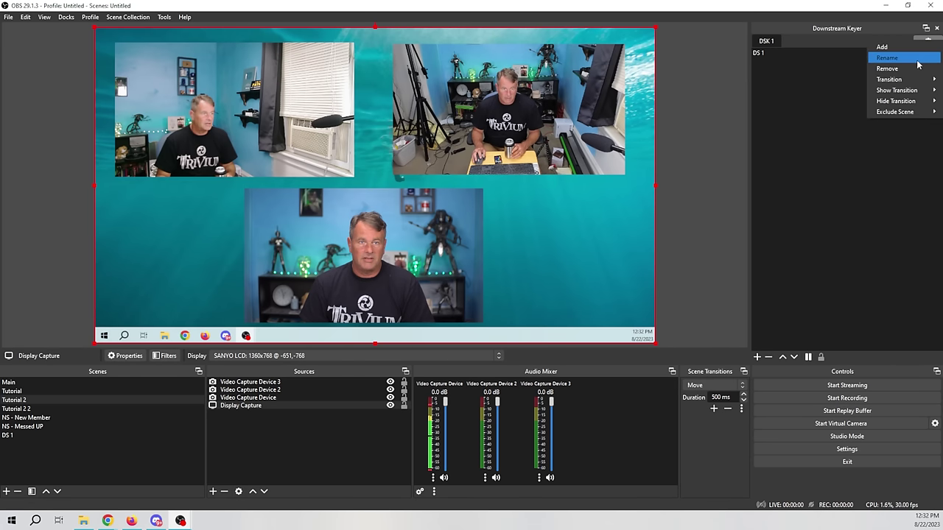
left_click(918, 58)
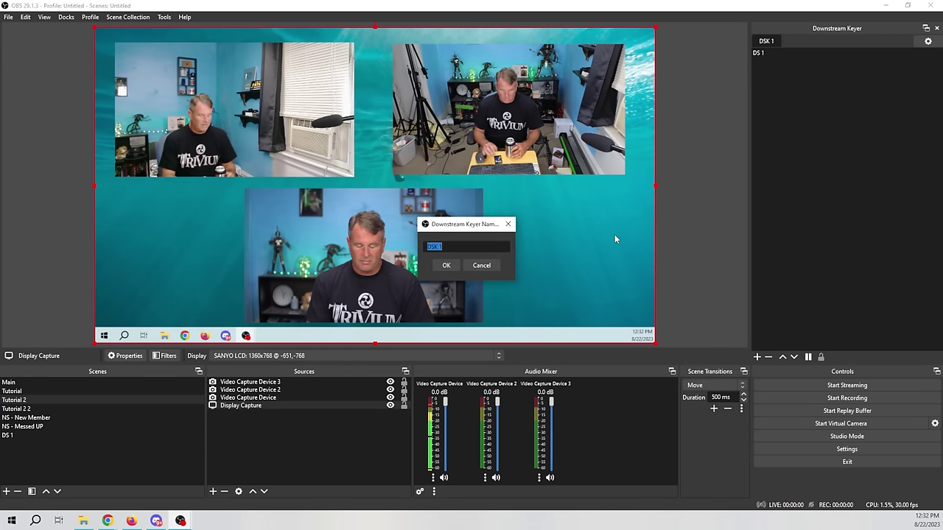
type("Assets")
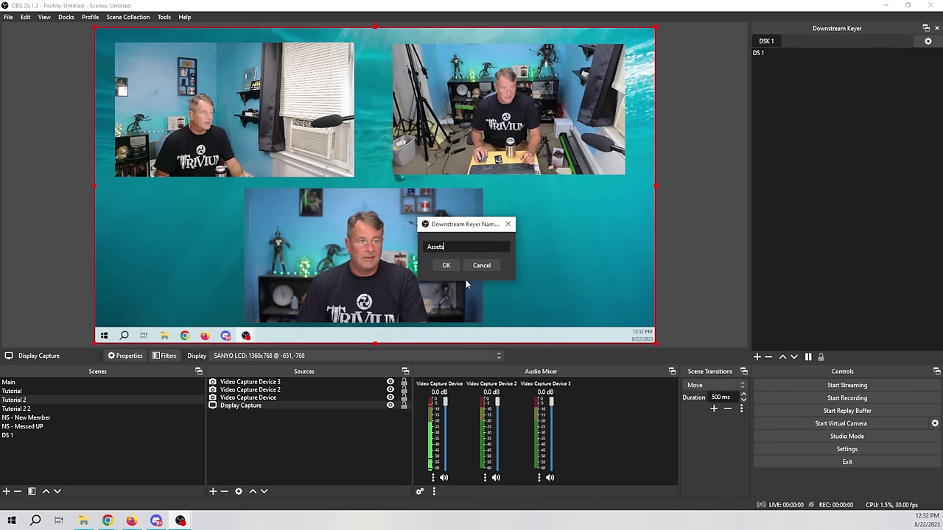
left_click(446, 265)
Step: Add a second downstream keyer named Soundboard
left_click(927, 41)
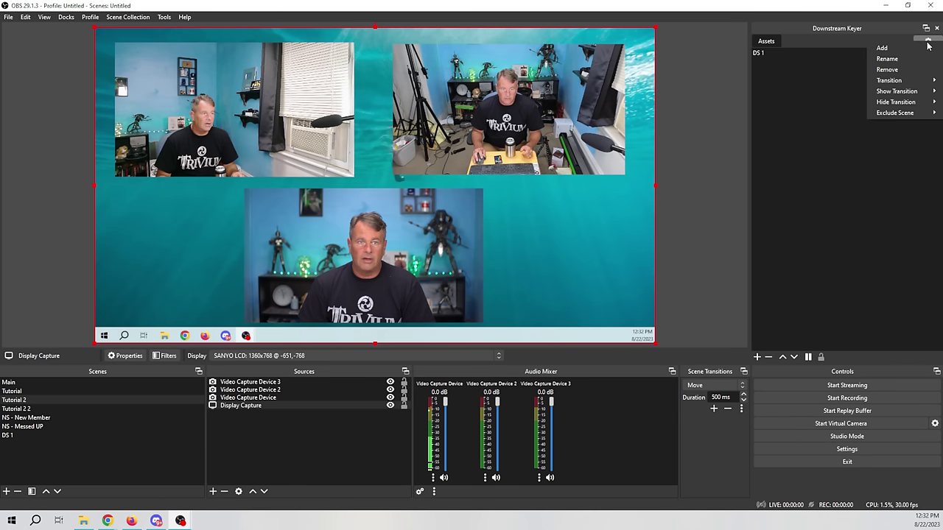
left_click(891, 47)
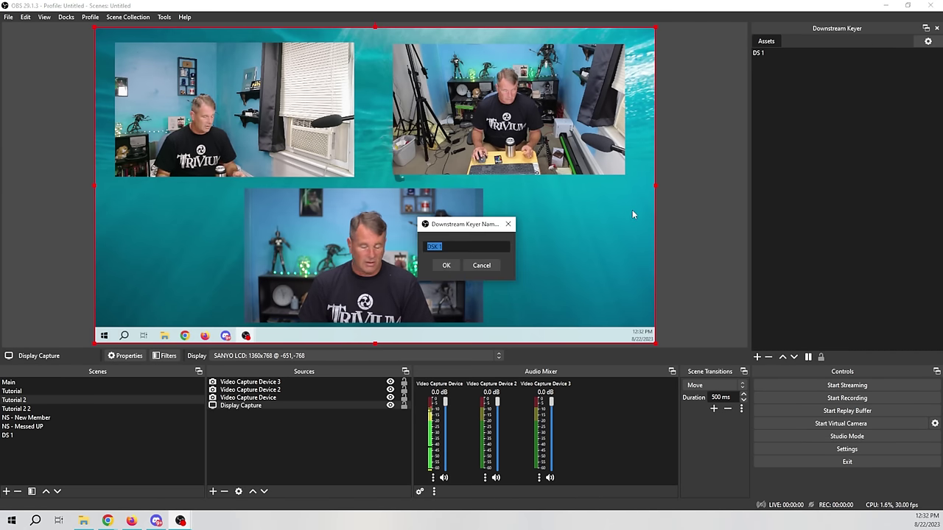
type("Soundboard")
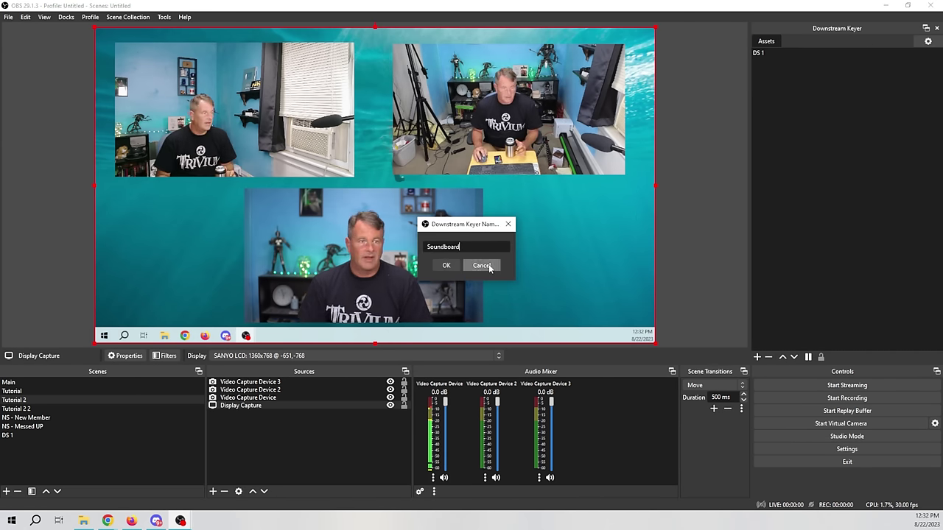
key("Return")
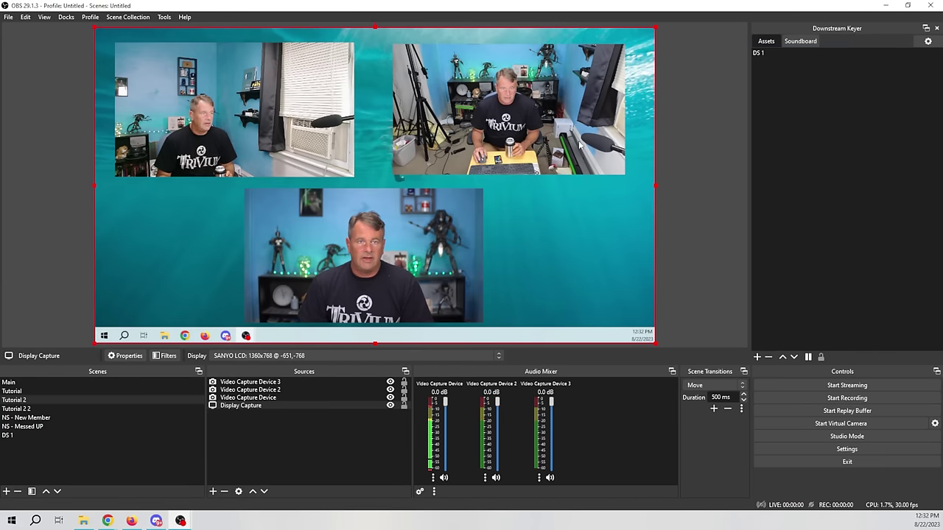
Step: Add a new scene named Sound
left_click(6, 492)
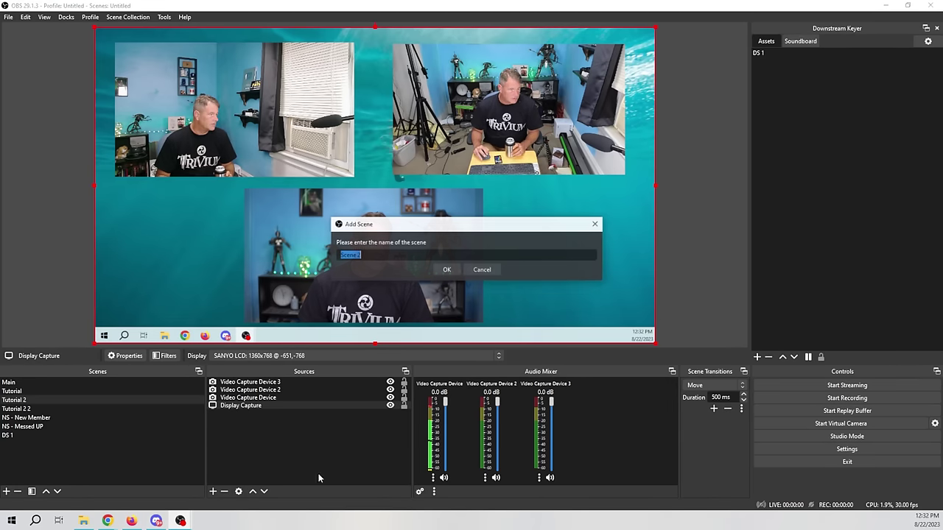
type("Sound")
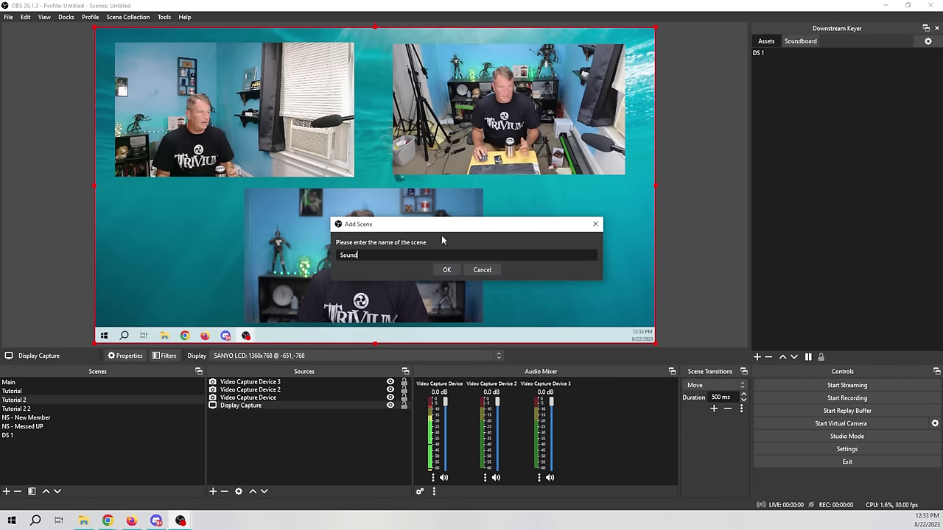
left_click(445, 269)
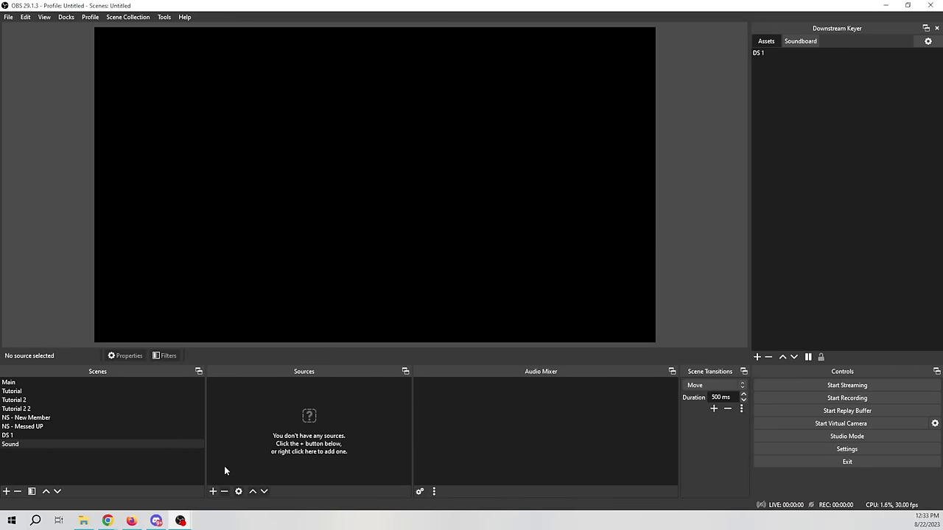
Step: Add a media source named sound source to the Sound scene, using Fail.wav from the Live Soundboard folder
left_click(212, 491)
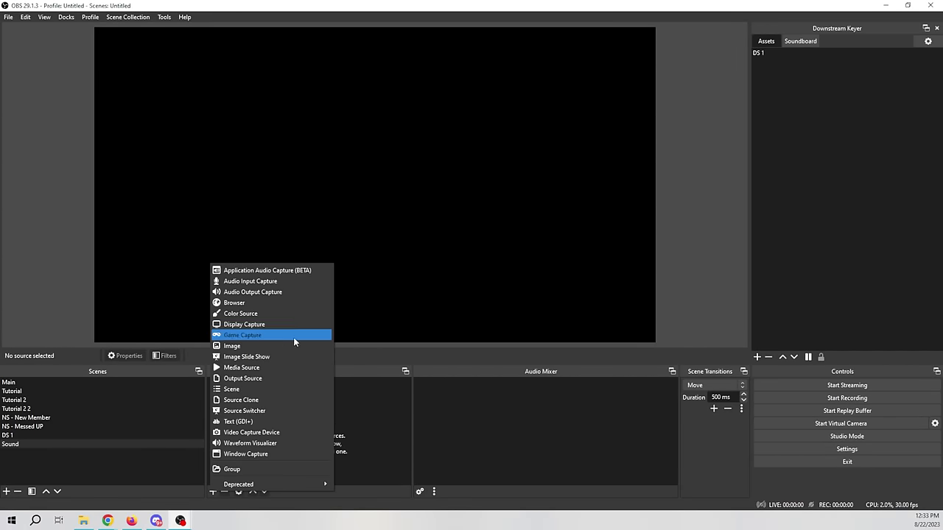
left_click(272, 370)
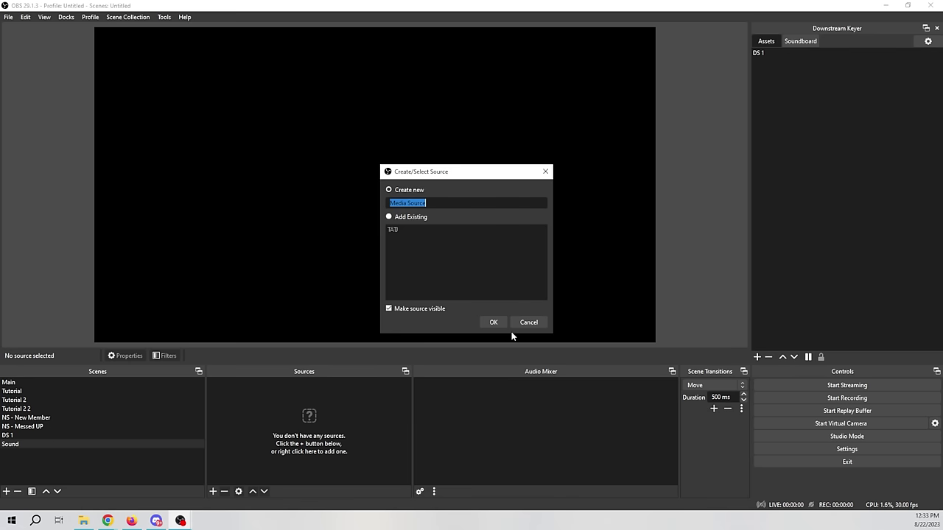
type("sound source")
key("Return")
left_click(610, 272)
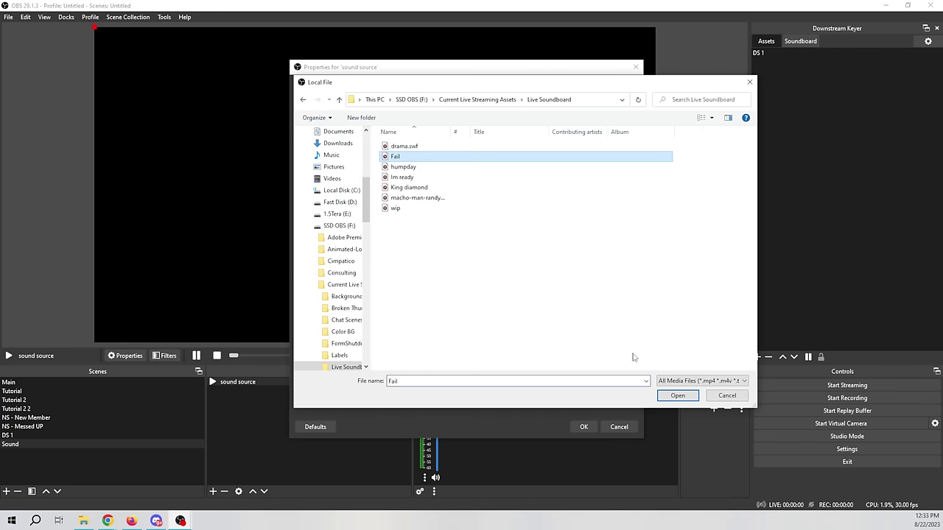
left_click(671, 396)
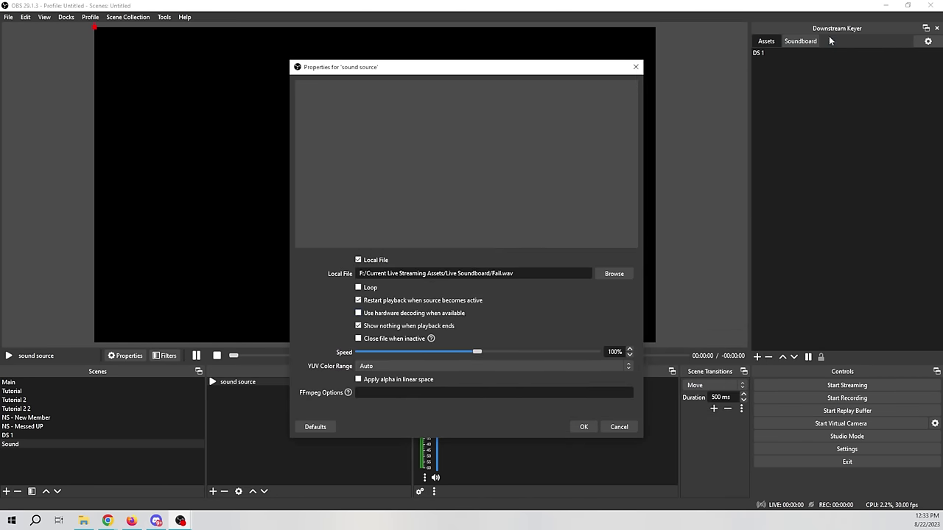
left_click(582, 428)
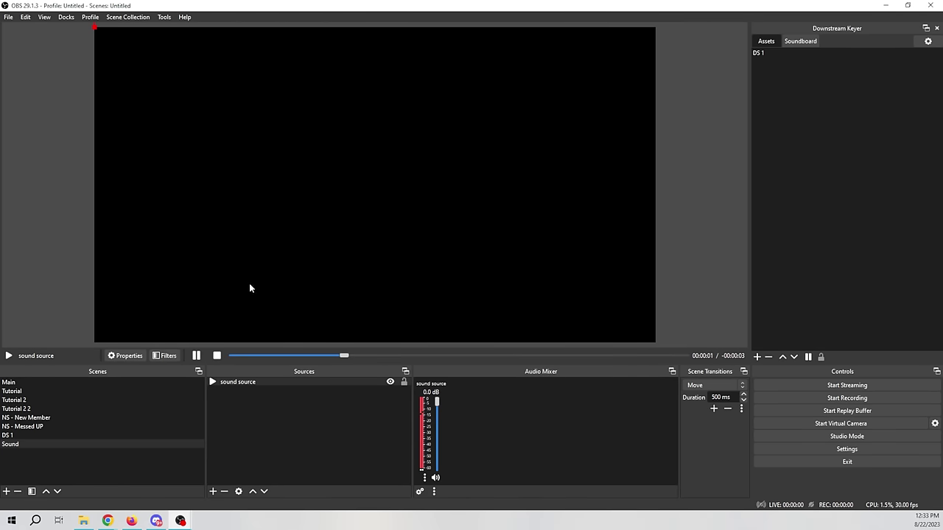
Step: Add the Sound scene to the Soundboard downstream keyer
left_click(10, 445)
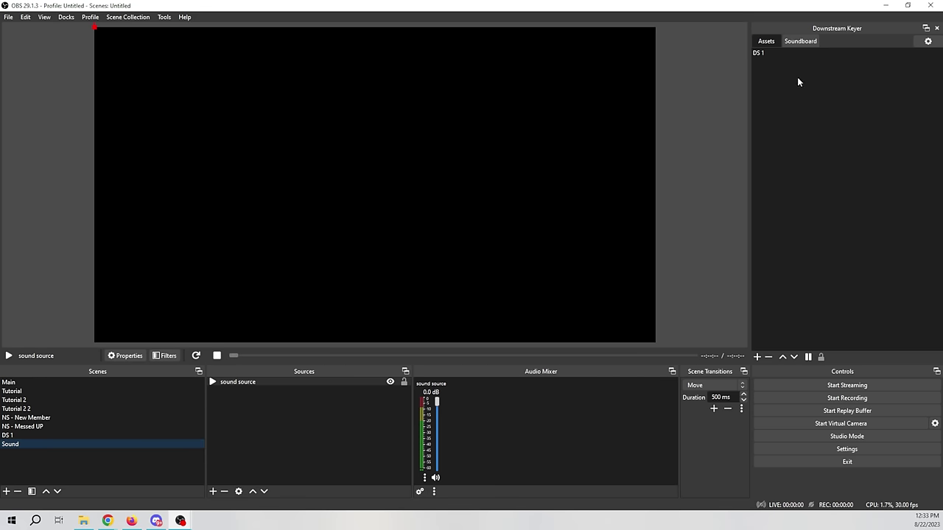
left_click(805, 41)
left_click(756, 357)
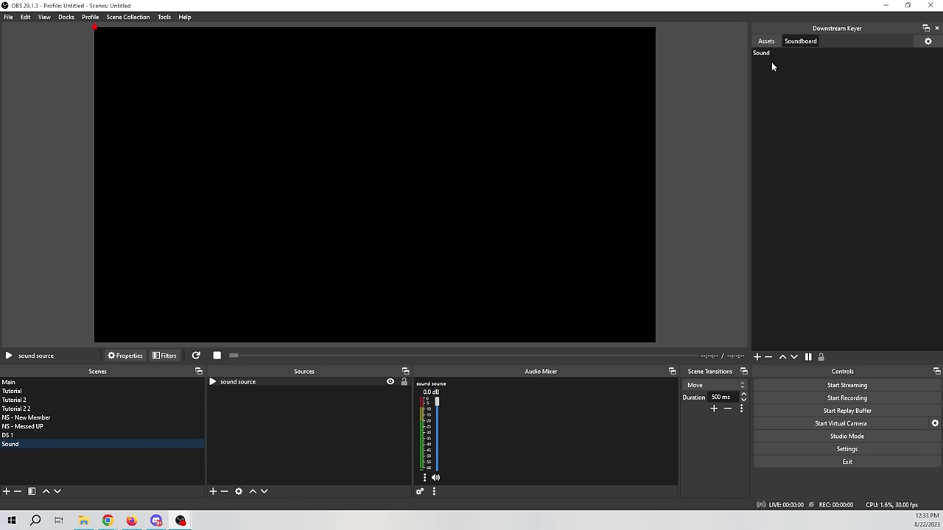
Step: Test triggering and clearing Sound from the Soundboard keyer, both on its own scene and over the Main scene
left_click(771, 52)
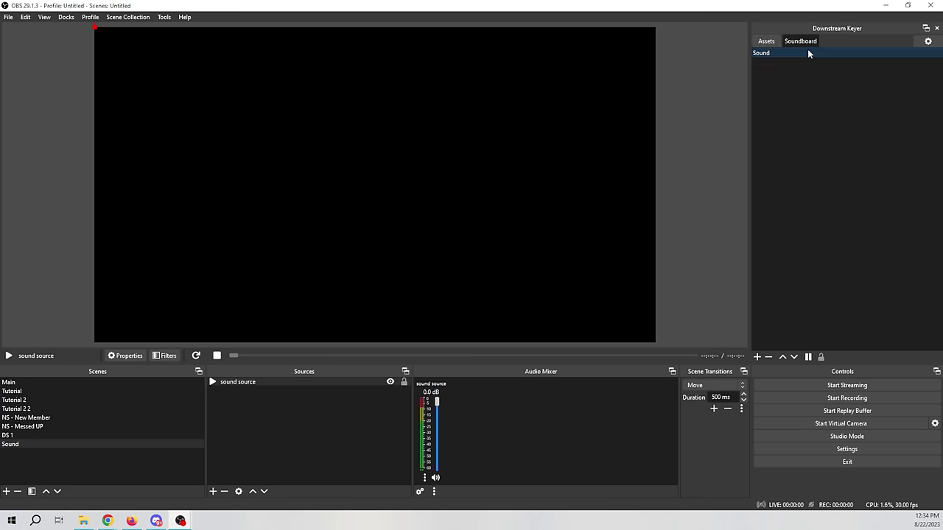
left_click(808, 359)
left_click(151, 381)
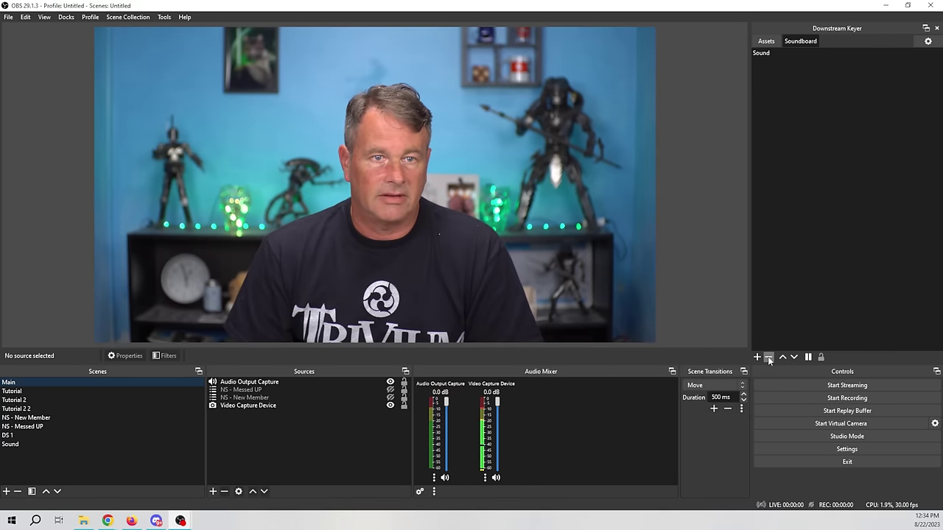
left_click(776, 54)
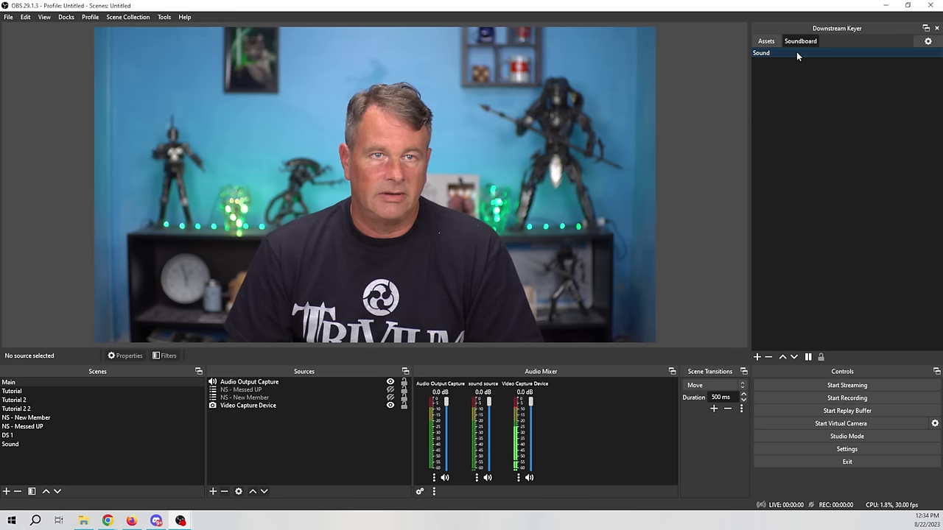
left_click(810, 358)
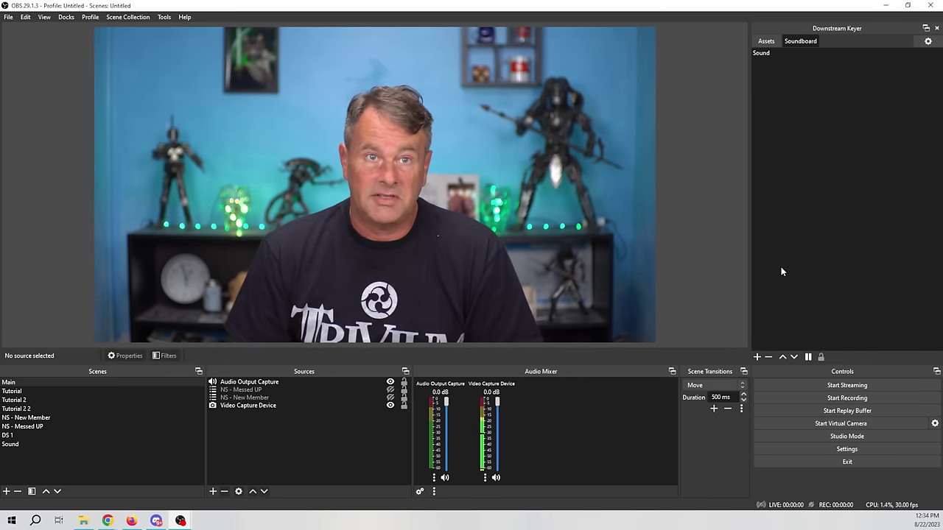
Step: Compare the Assets and Soundboard keyers, then preview the DS 1 overlay over the Main scene and clear it
left_click(766, 41)
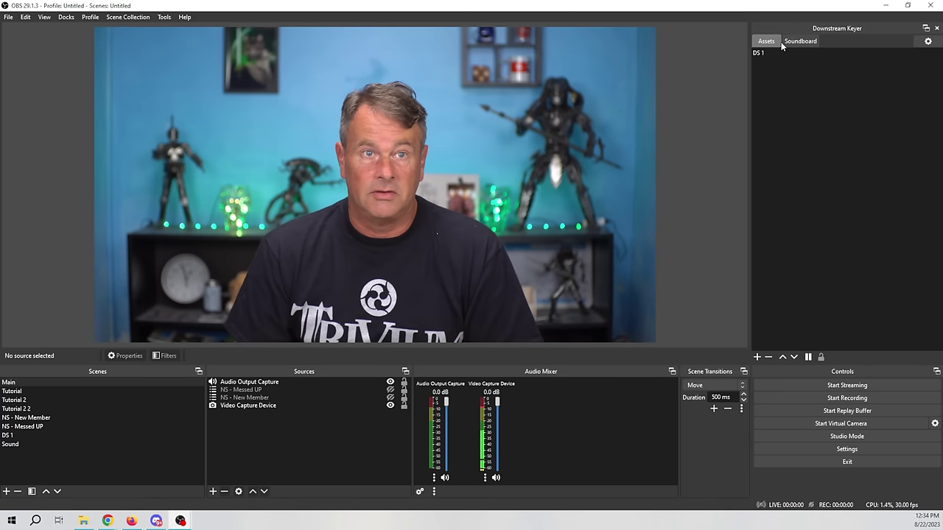
left_click(797, 41)
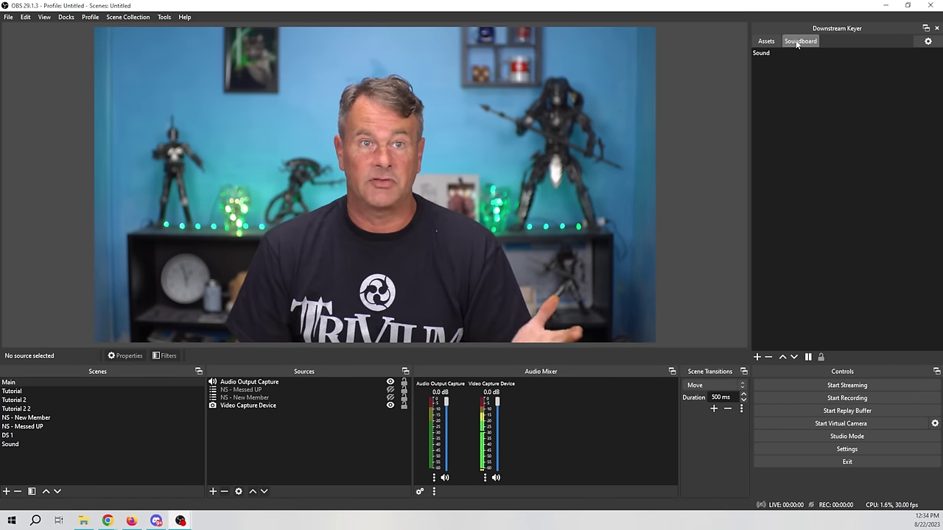
left_click(765, 42)
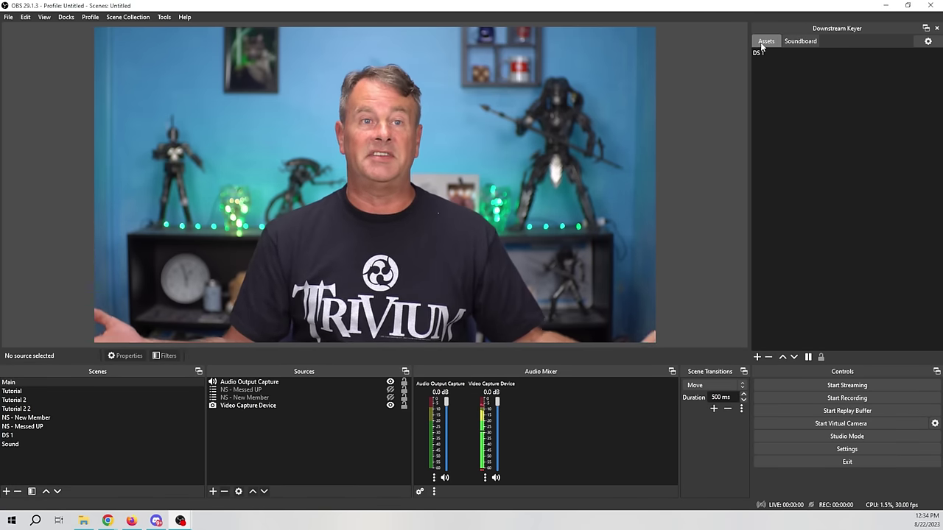
left_click(765, 52)
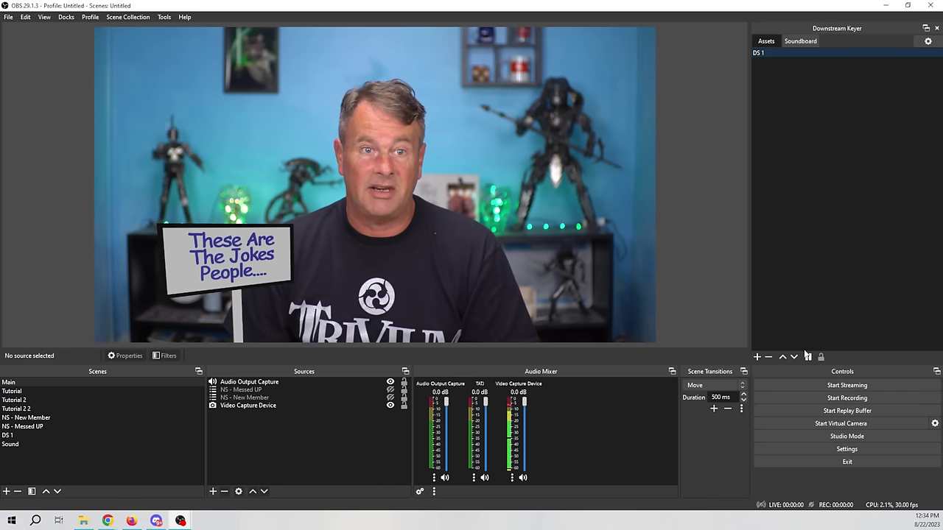
left_click(813, 286)
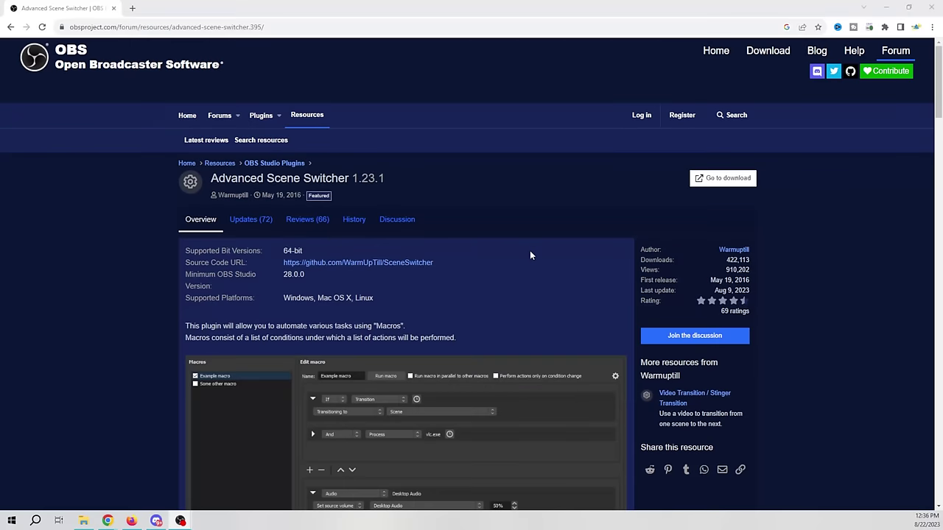
Step: From the Advanced Scene Switcher plugin page in the browser, download advanced-scene-switcher-windows-x64-Installer.exe from the GitHub 1.23.1 release
left_click(739, 182)
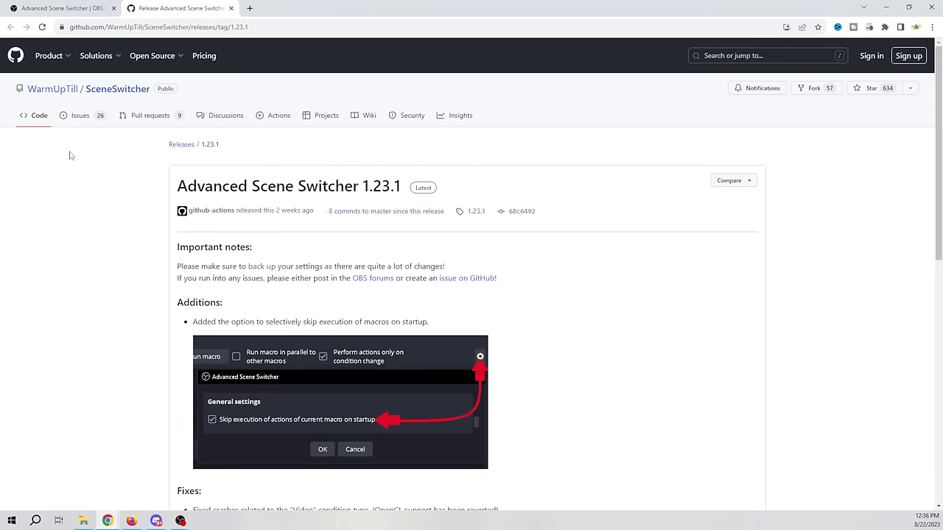
scroll(112, 201, "down", 10)
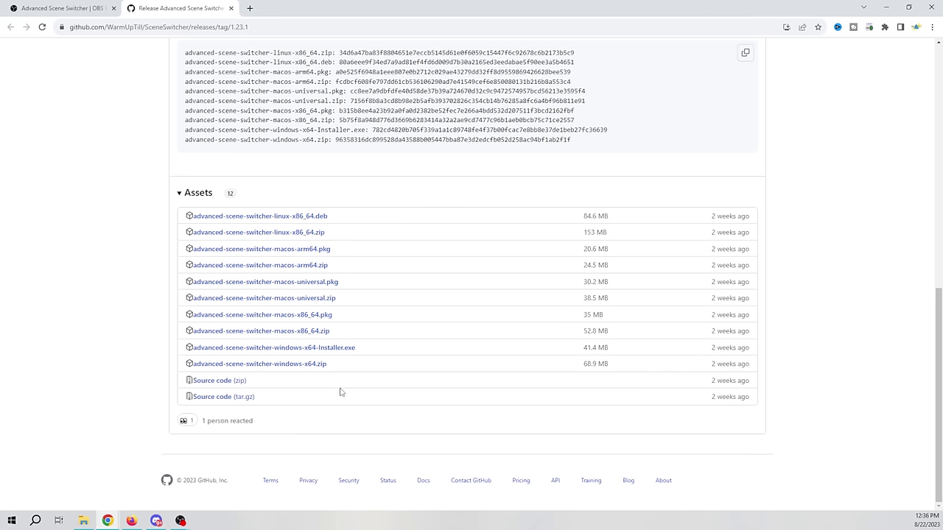
left_click(270, 353)
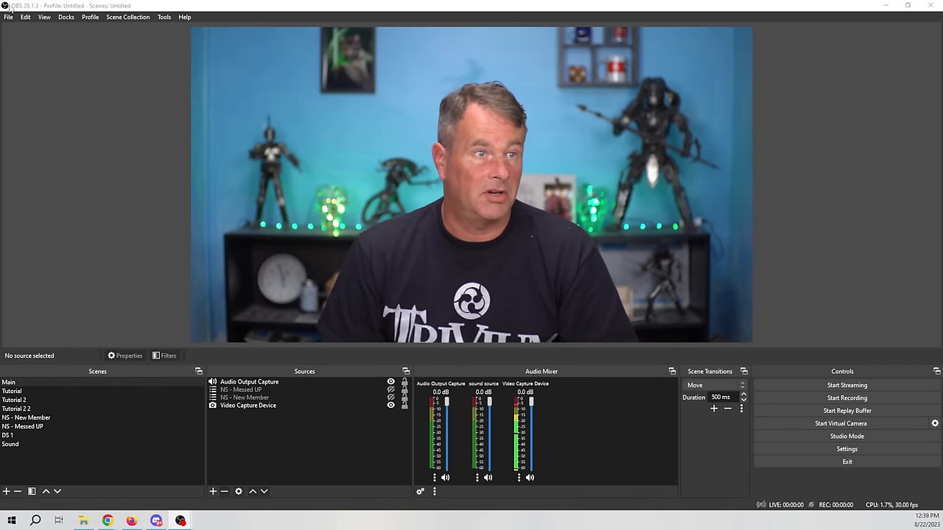
Step: Open the Advanced Scene Switcher and show its macro editor
left_click(165, 17)
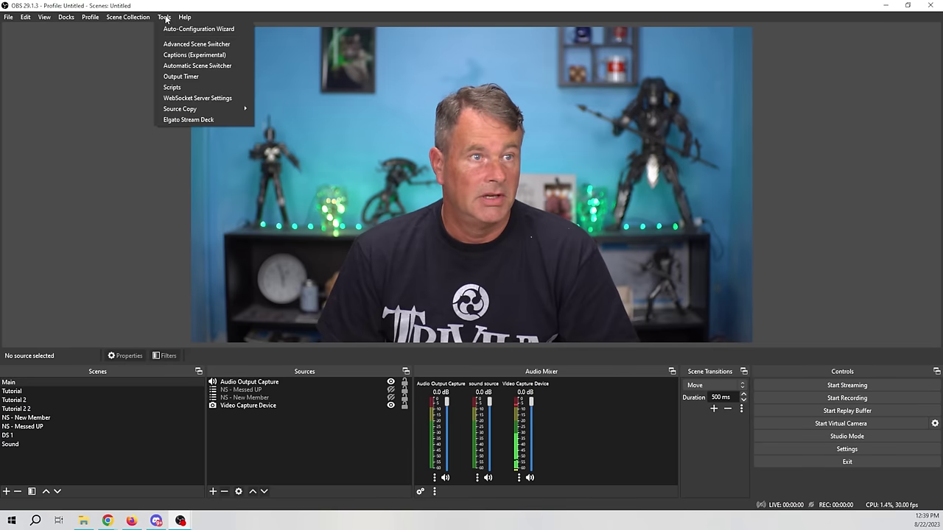
left_click(197, 45)
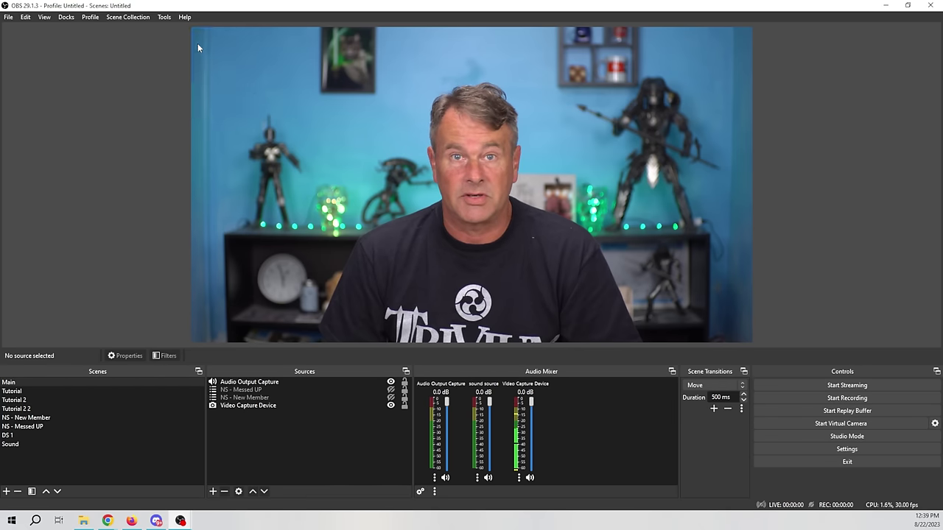
left_click_drag(398, 104, 426, 33)
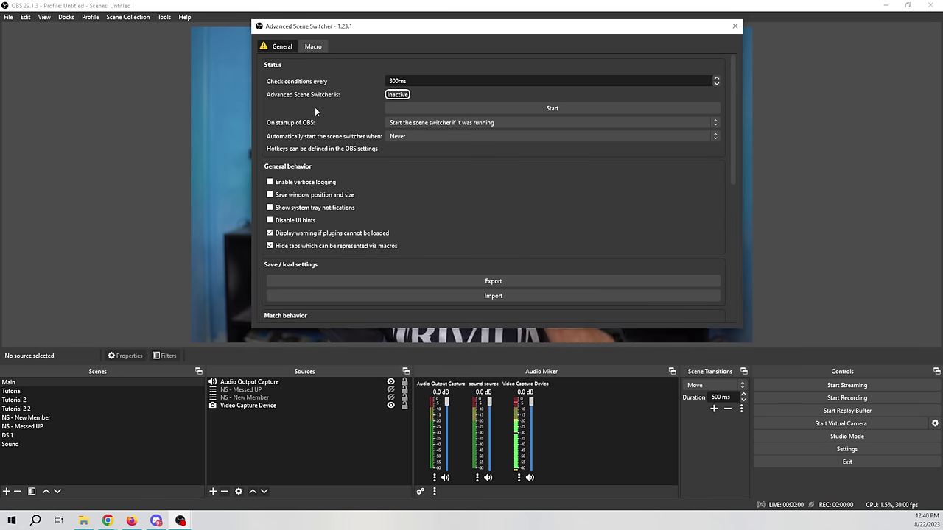
left_click(314, 47)
left_click_drag(418, 42, 495, 40)
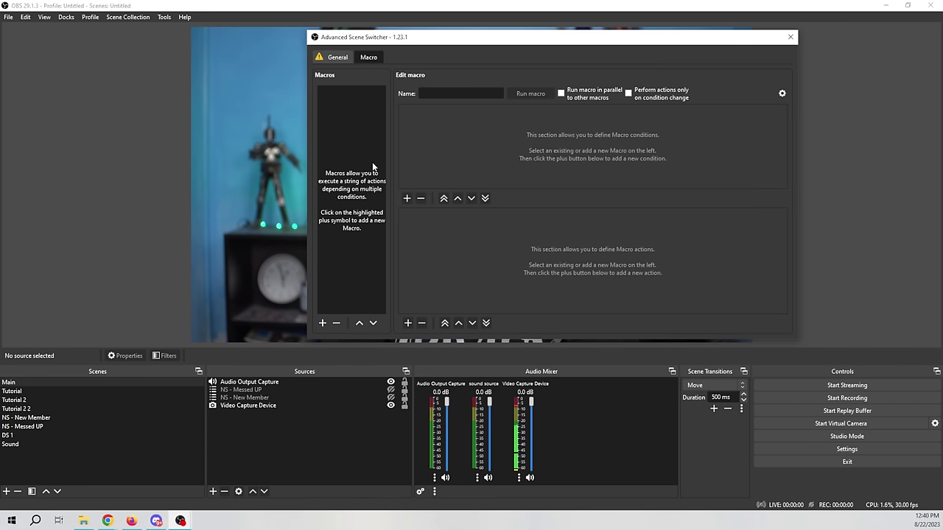
Step: Create a macro named Macro 1 and add a Scene condition to it
left_click(322, 324)
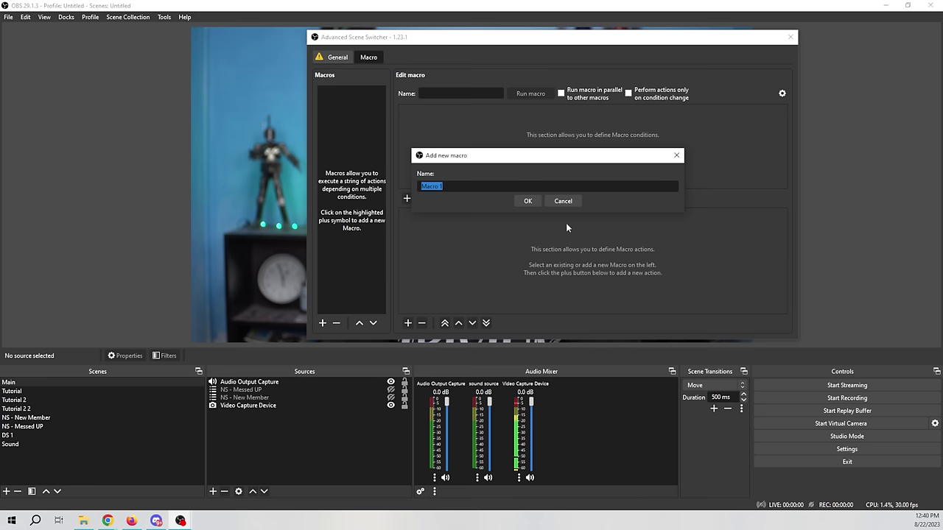
left_click(527, 201)
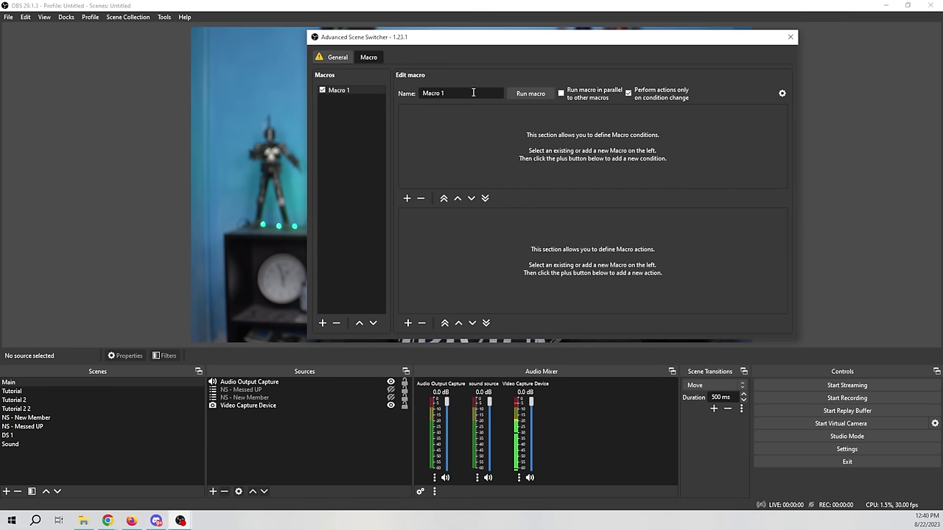
left_click_drag(465, 93, 385, 92)
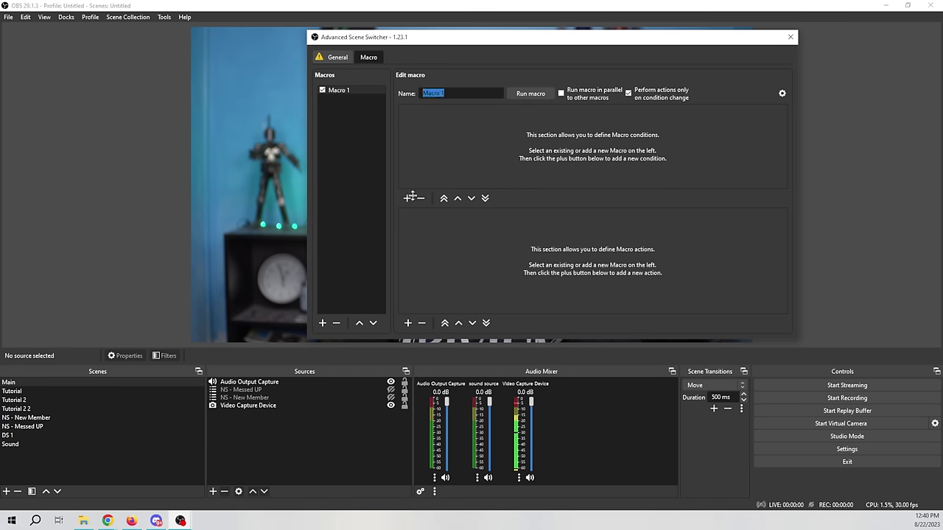
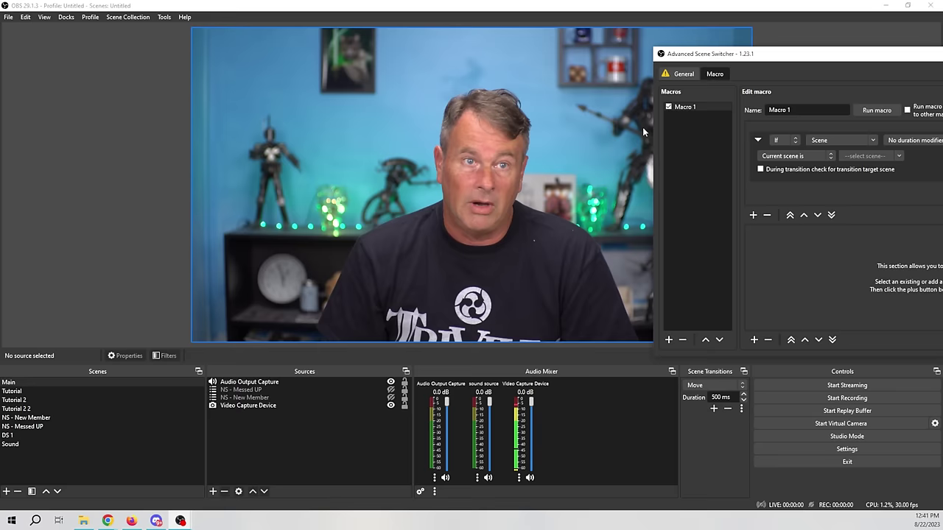
Step: Examine the match types and selectable scenes offered by Macro 1's Scene condition, leaving its settings as they are
left_click_drag(792, 62, 400, 48)
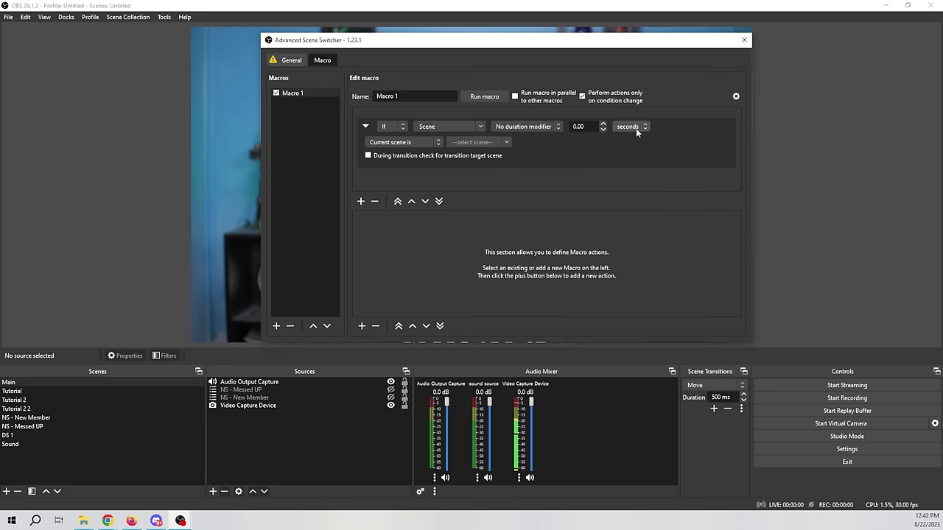
left_click(439, 147)
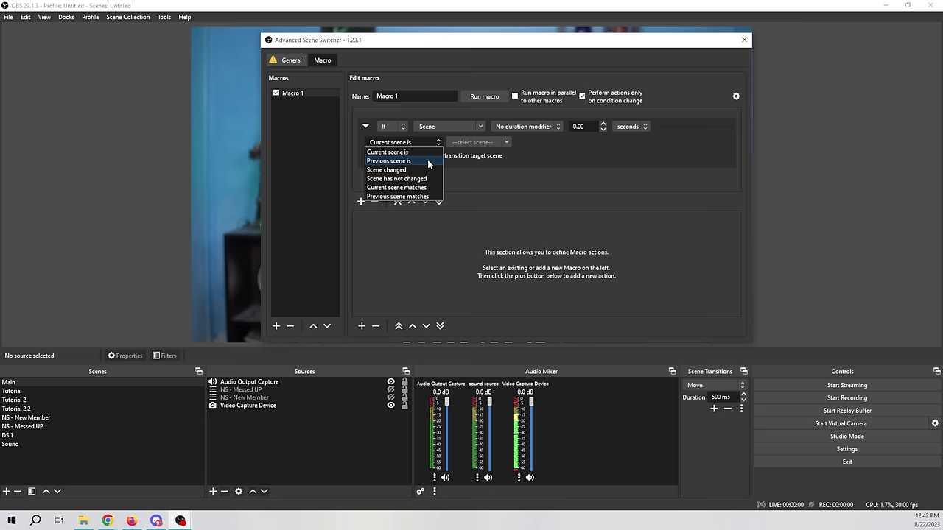
left_click(574, 159)
left_click(508, 142)
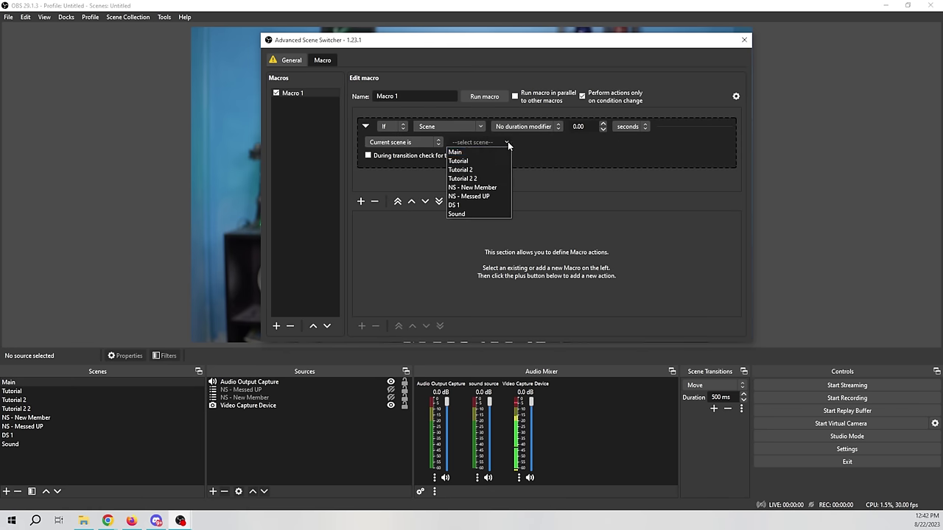
left_click(567, 167)
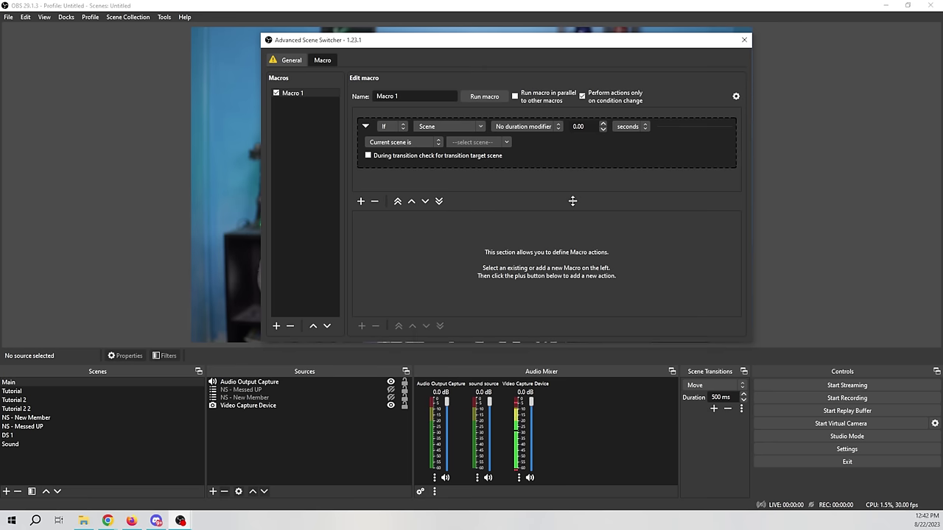
Step: Review the Advanced Scene Switcher's general status and startup settings, then return to Macro 1
left_click_drag(557, 41, 930, 33)
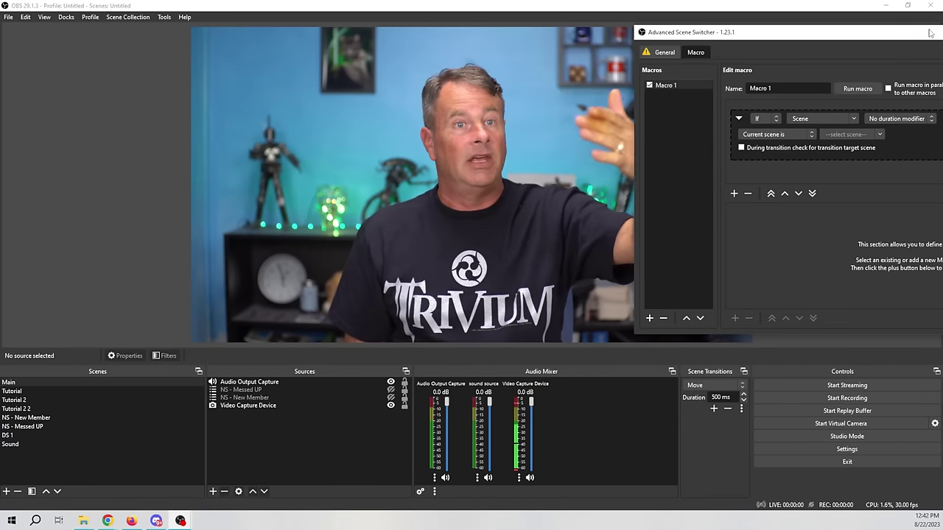
left_click(664, 52)
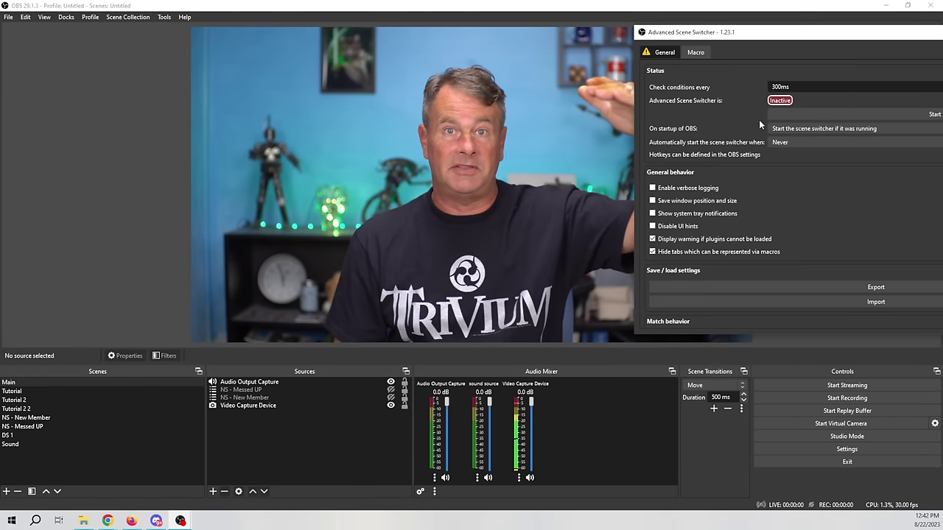
left_click(694, 53)
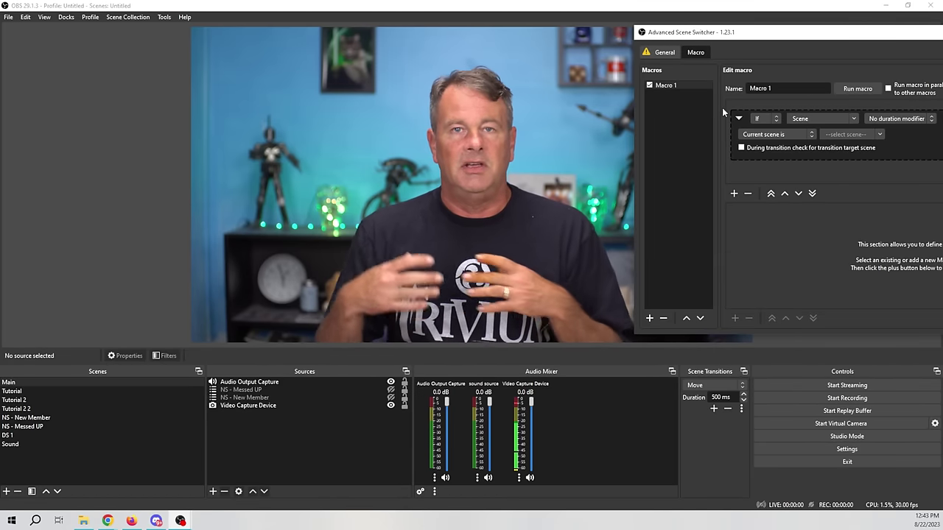
Step: Look through the available condition types for Macro 1, keeping Scene selected
left_click_drag(801, 34, 401, 56)
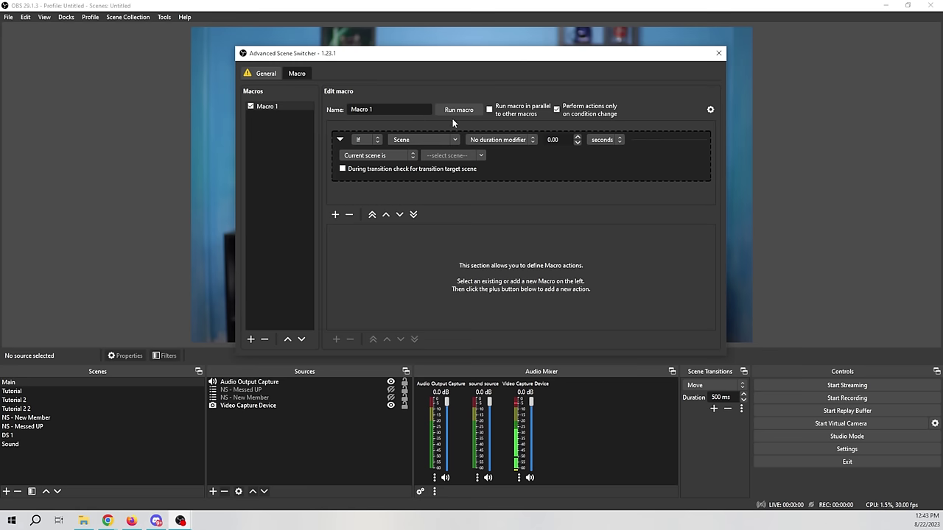
left_click(452, 142)
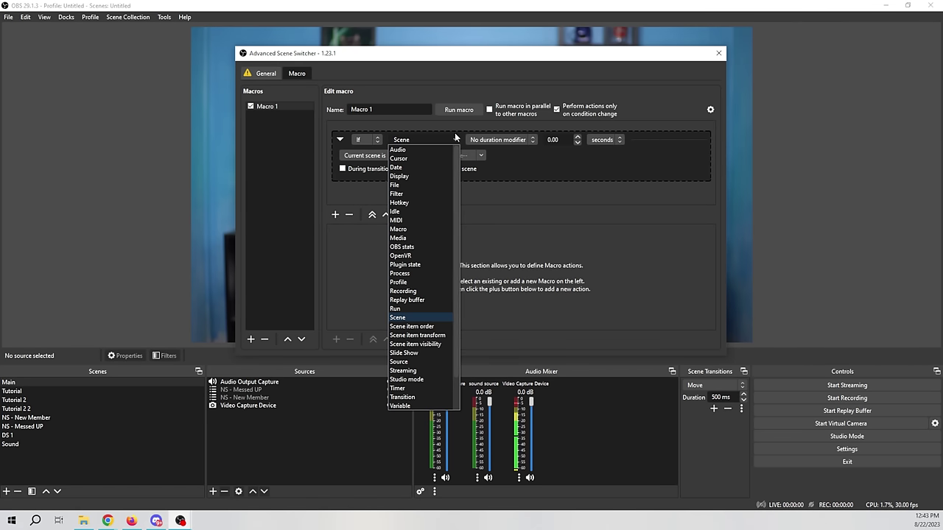
scroll(433, 210, "down", 2)
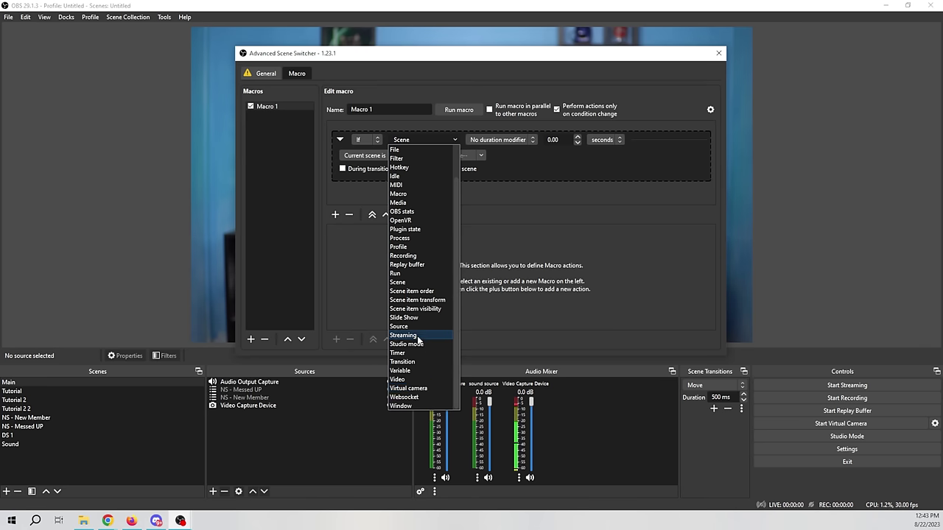
left_click(552, 221)
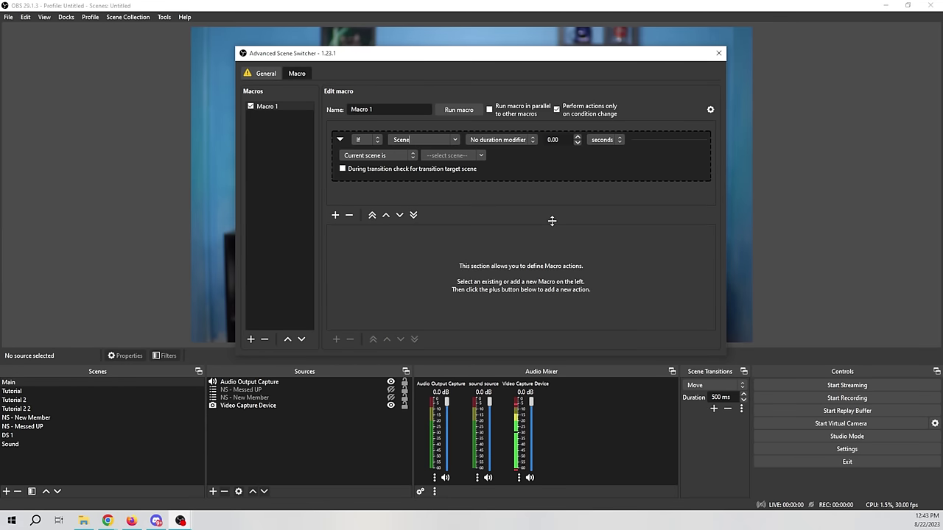
left_click_drag(472, 53, 938, 43)
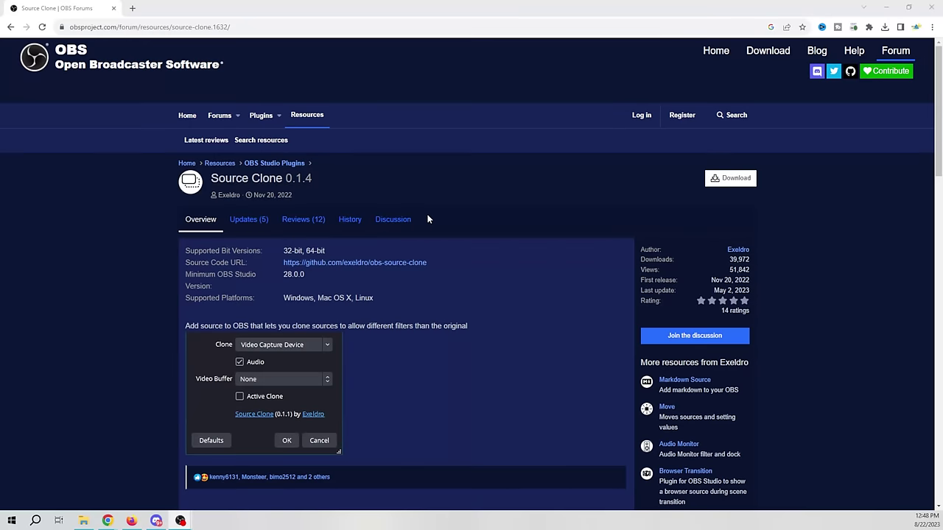
Step: View the downloadable Source Clone 0.1.4 files on the OBS forum page in the browser and dismiss the file list
left_click(730, 178)
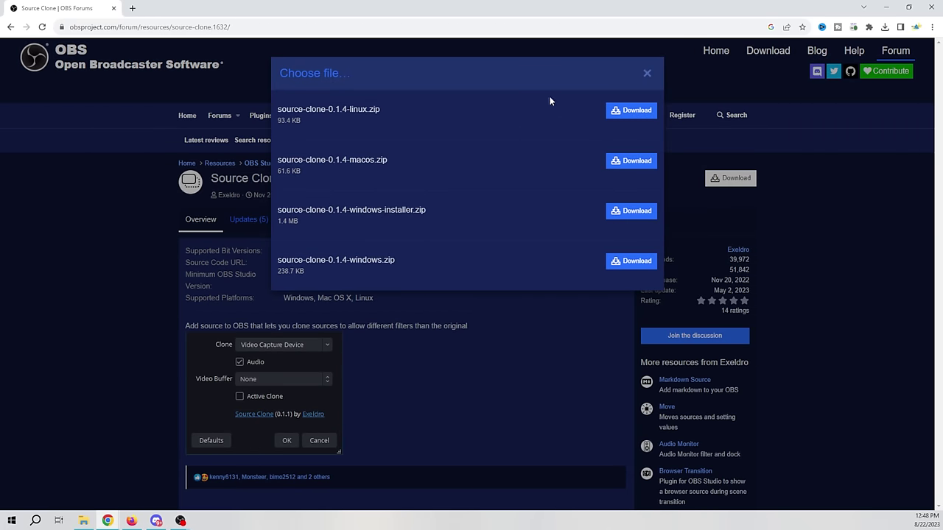
left_click(646, 73)
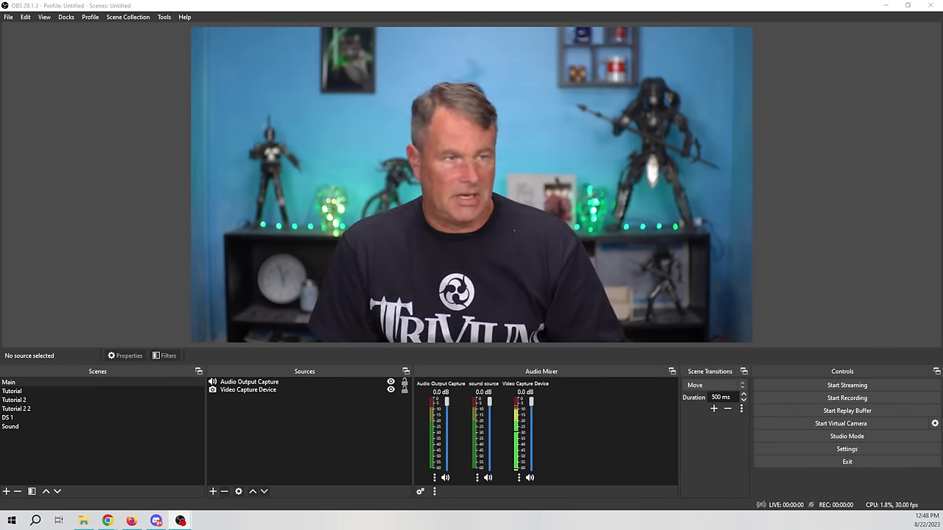
Step: Duplicate the Main scene as Main 2 and place it directly below Main in the scene list
right_click(67, 382)
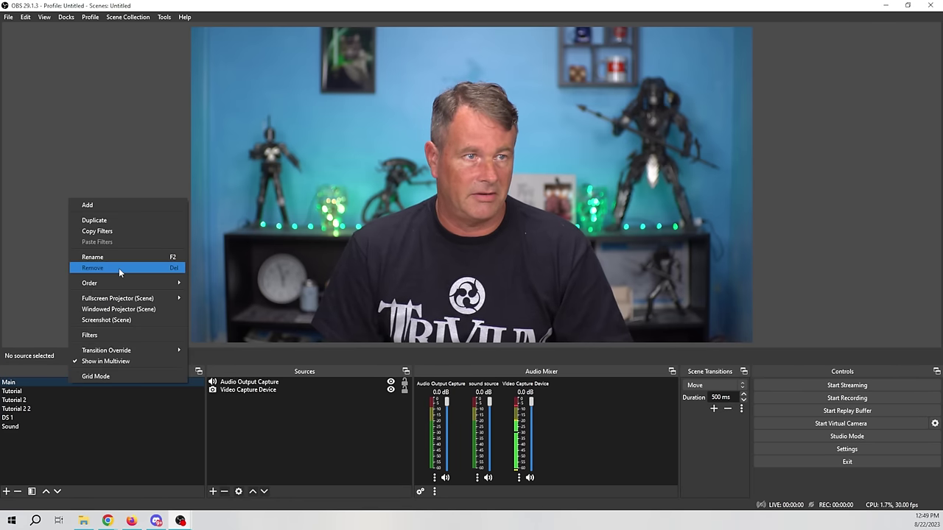
left_click(126, 220)
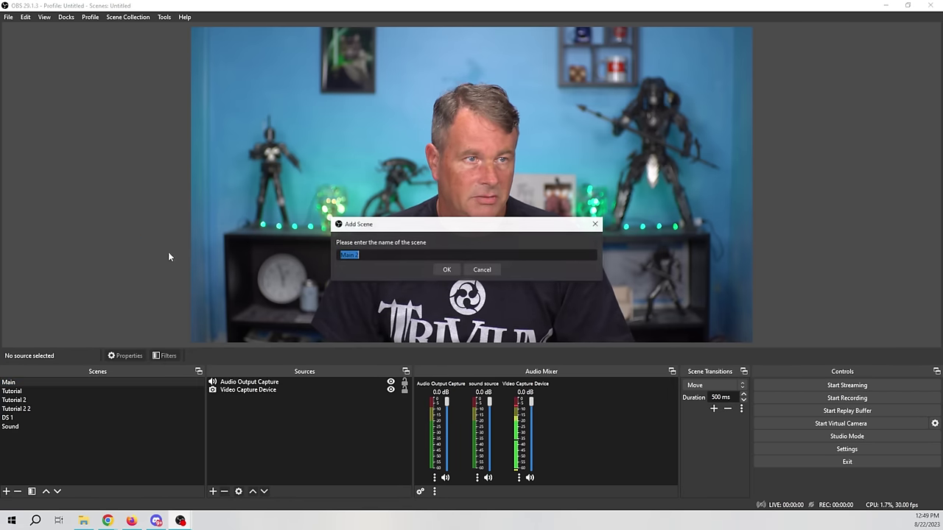
left_click(445, 269)
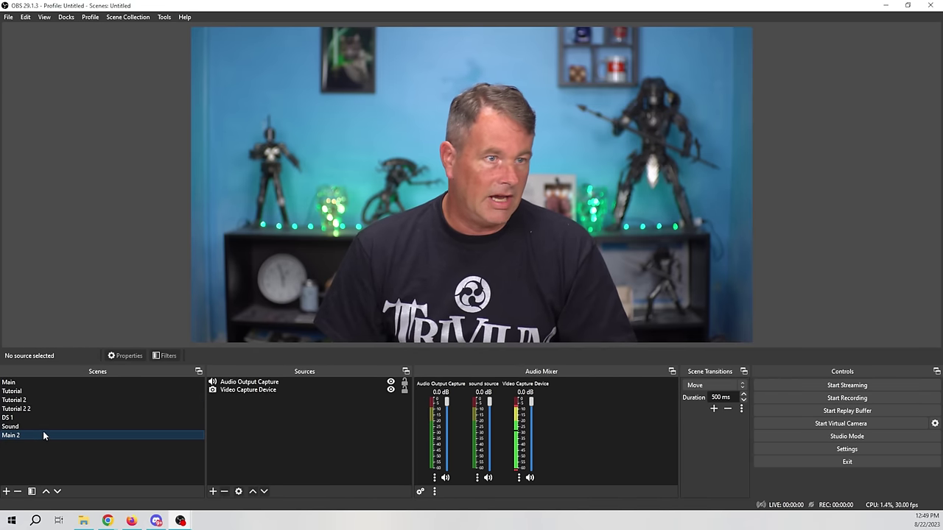
left_click_drag(43, 438, 40, 389)
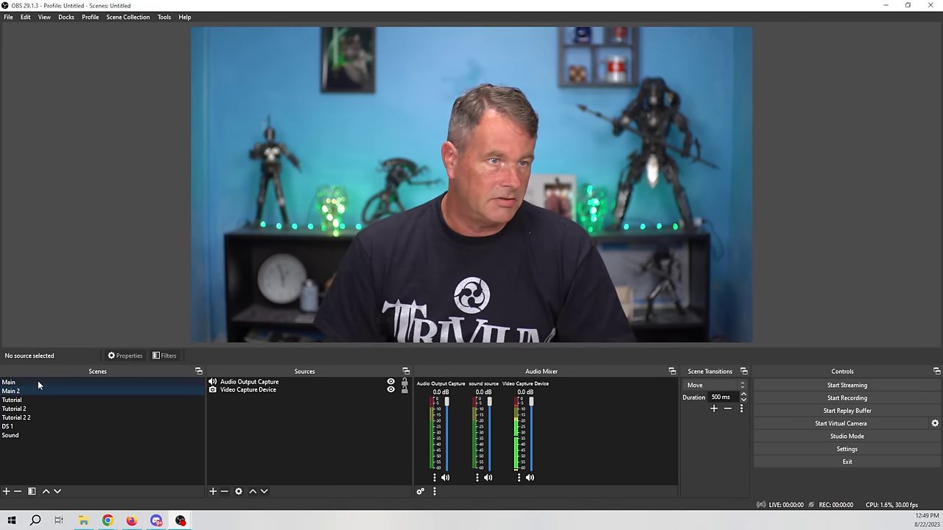
Step: In the Main 2 scene, add a User-defined shader effect filter with its default name to the Video Capture Device source
left_click(103, 380)
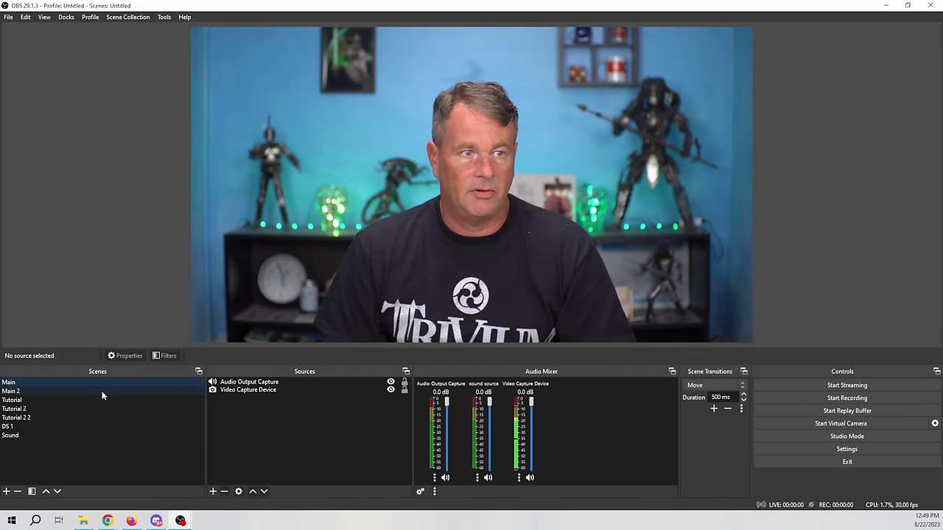
left_click(101, 392)
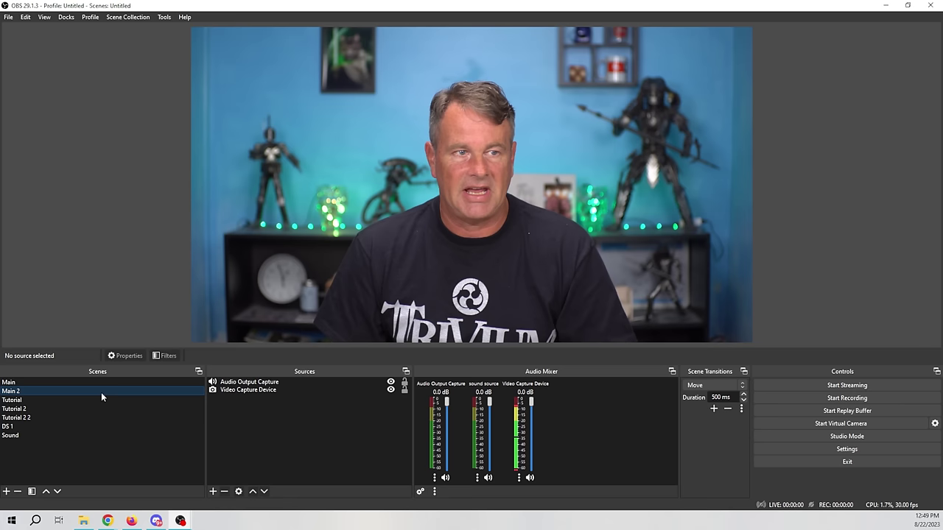
left_click(259, 391)
right_click(259, 391)
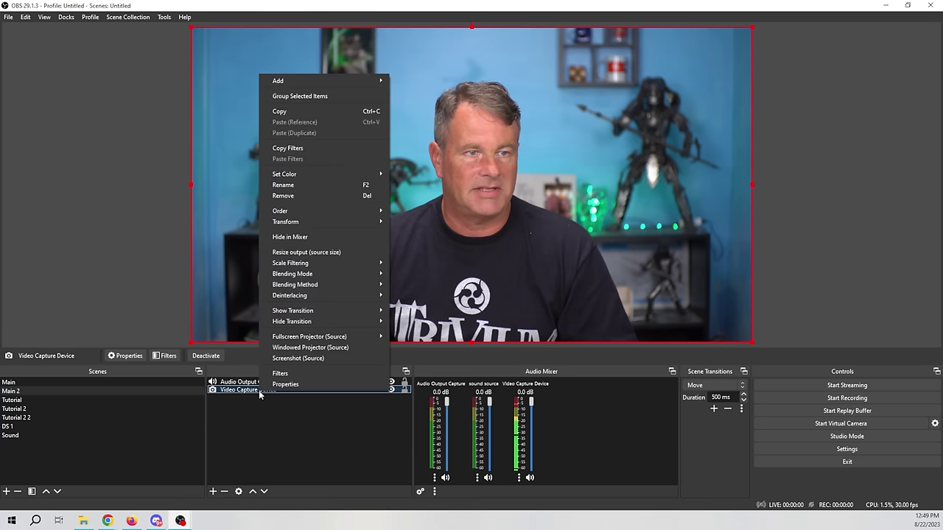
left_click(280, 385)
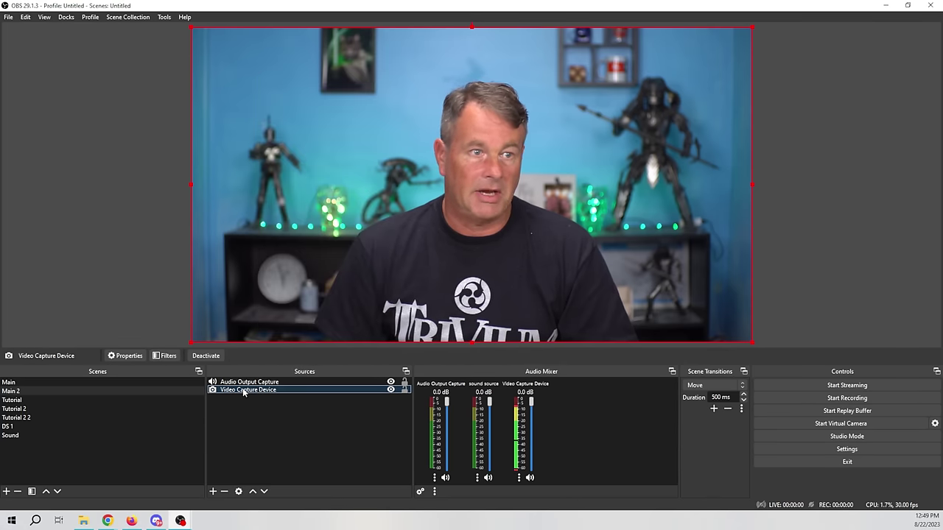
right_click(243, 391)
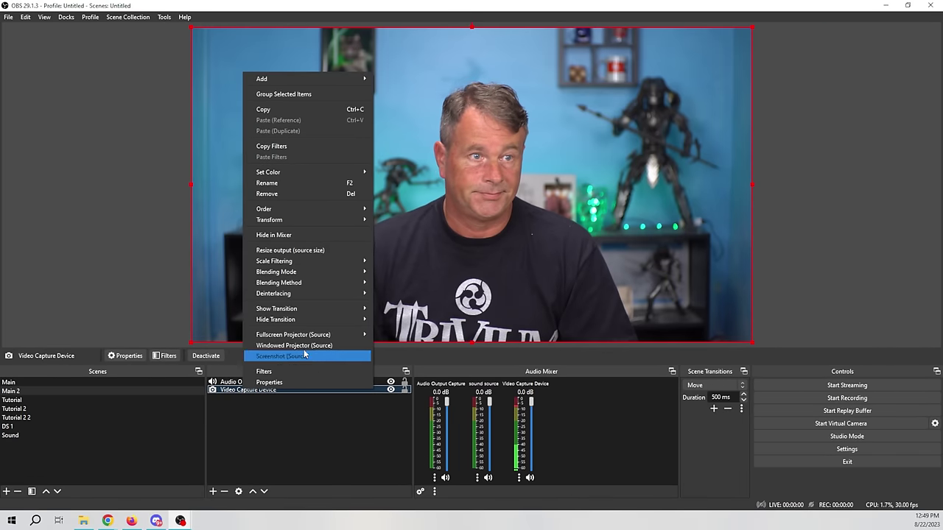
left_click(300, 372)
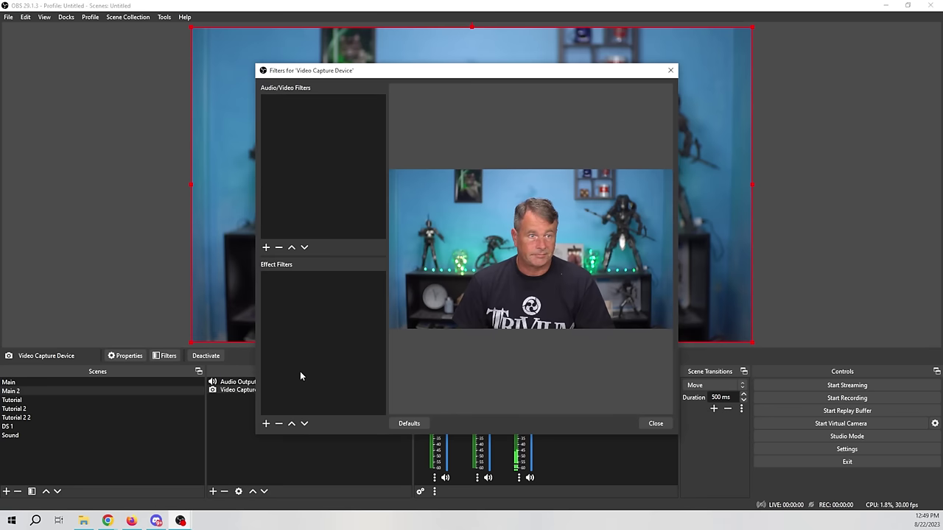
left_click(266, 425)
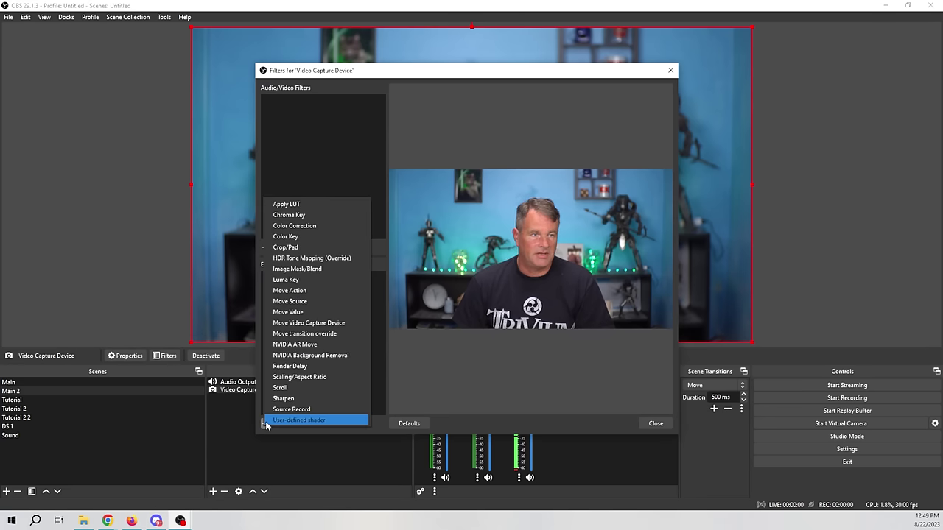
left_click(322, 421)
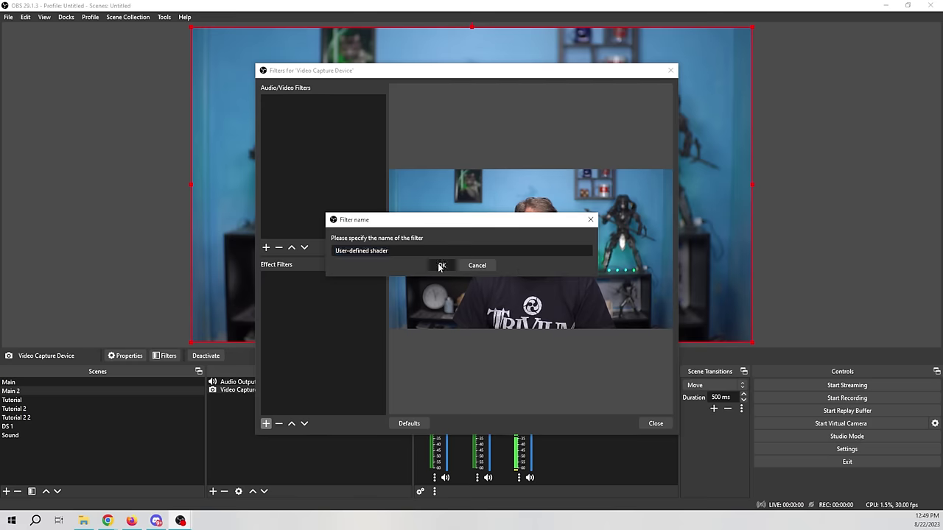
left_click(441, 266)
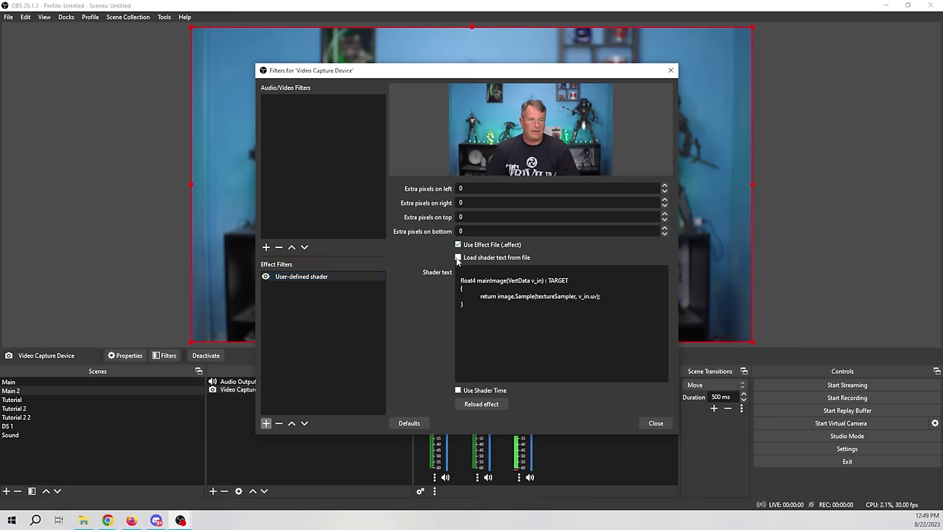
Step: Load the fire-3.effect example from file into the Video Capture Device's User-defined shader filter and close the filter settings
left_click(457, 259)
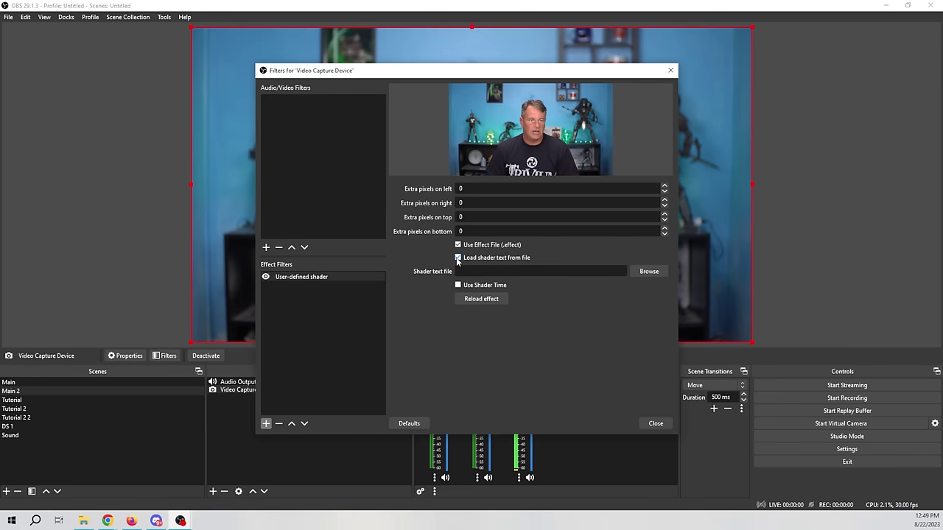
left_click(661, 272)
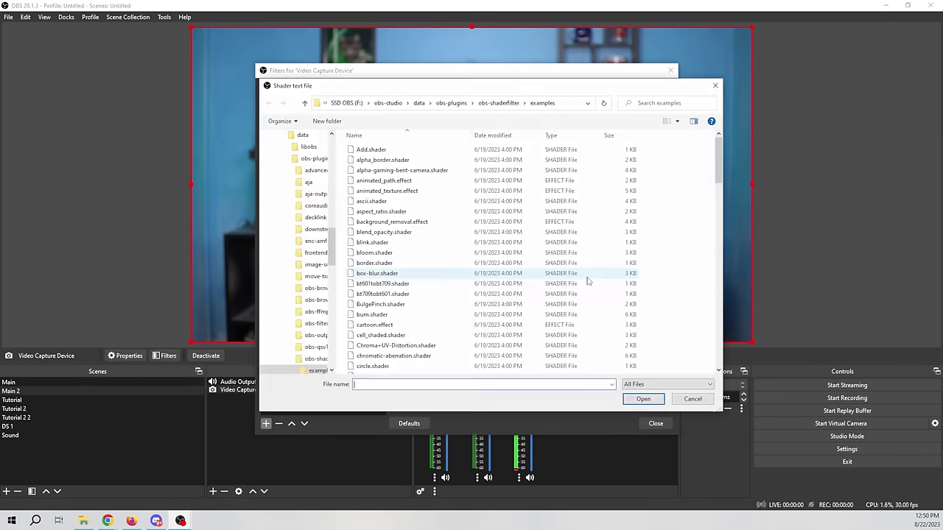
scroll(412, 291, "down", 4)
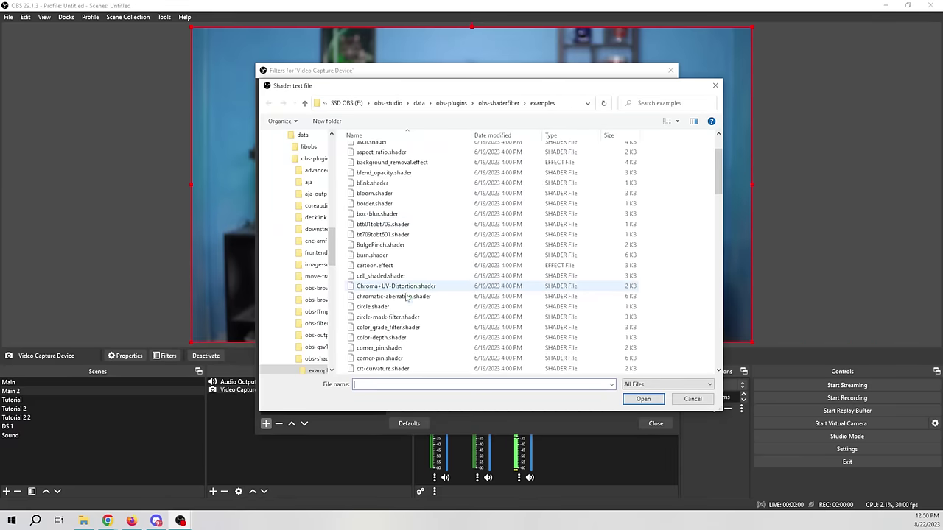
scroll(398, 311, "down", 6)
left_click(398, 276)
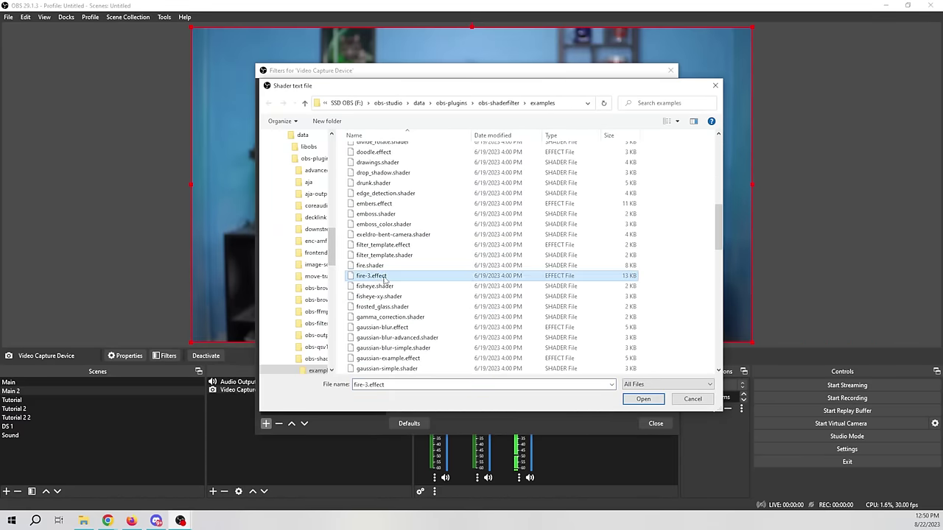
left_click(643, 399)
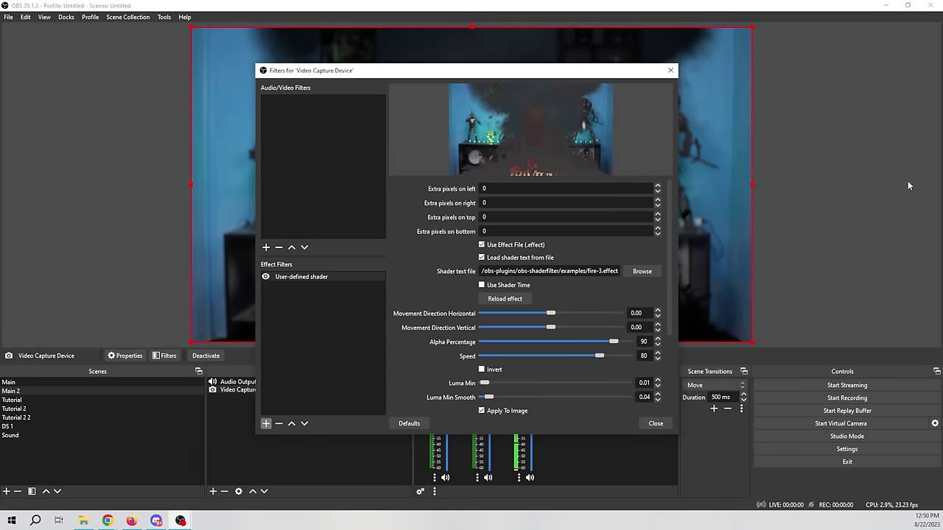
left_click_drag(512, 75, 670, 112)
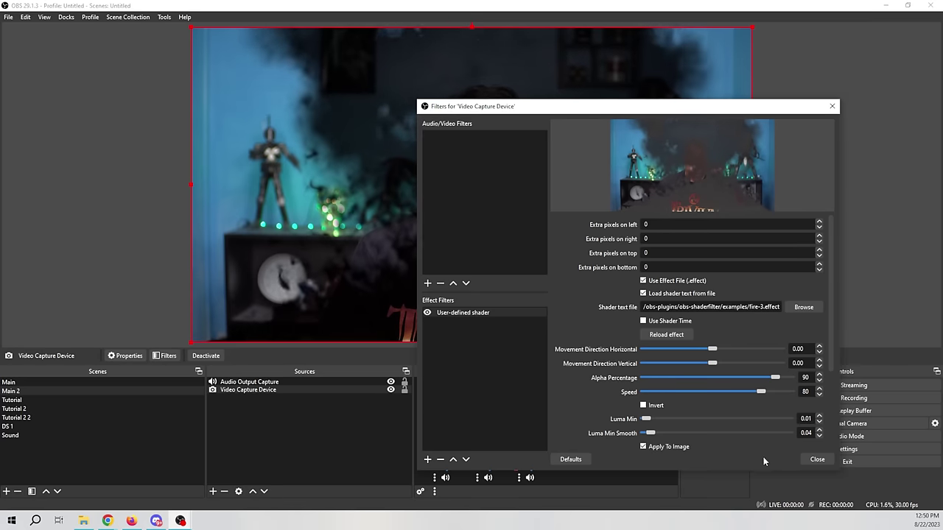
left_click(817, 459)
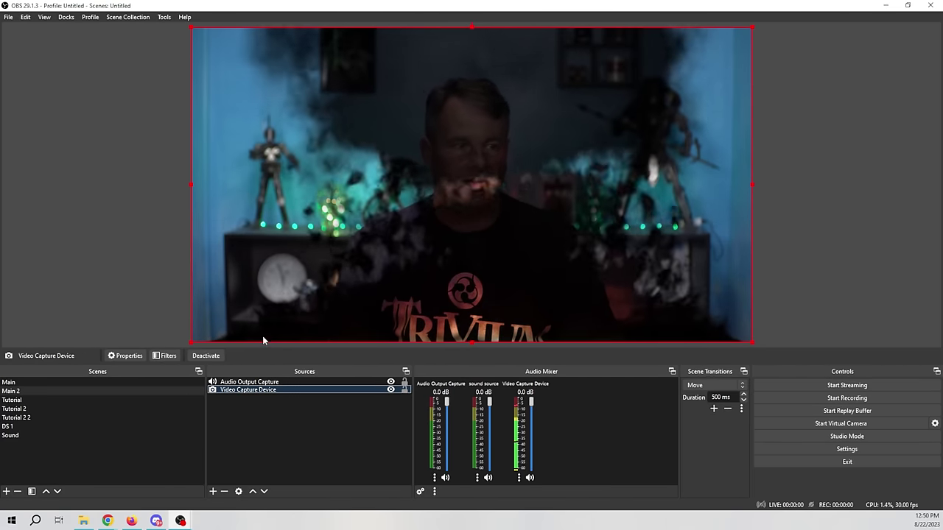
Step: Switch between the Main and Main 2 scenes to check whether the camera filter applies to both
left_click(91, 383)
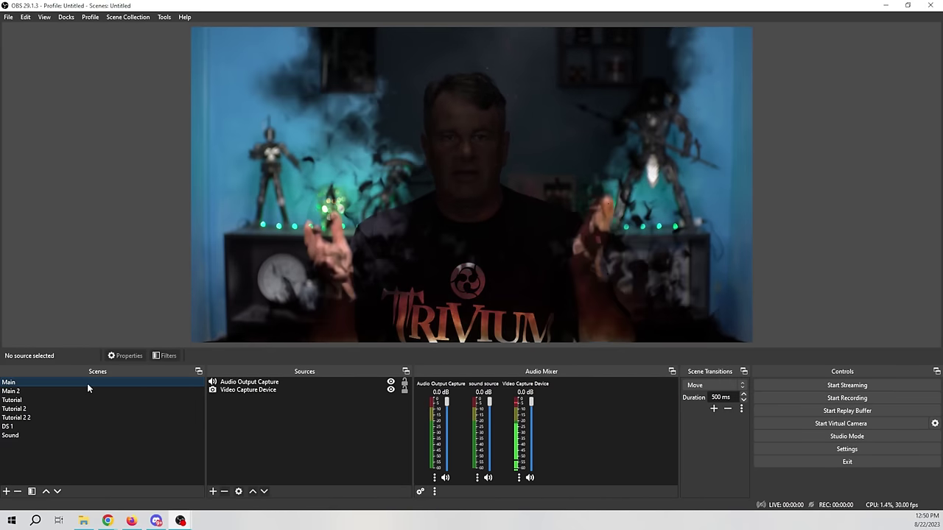
left_click(58, 391)
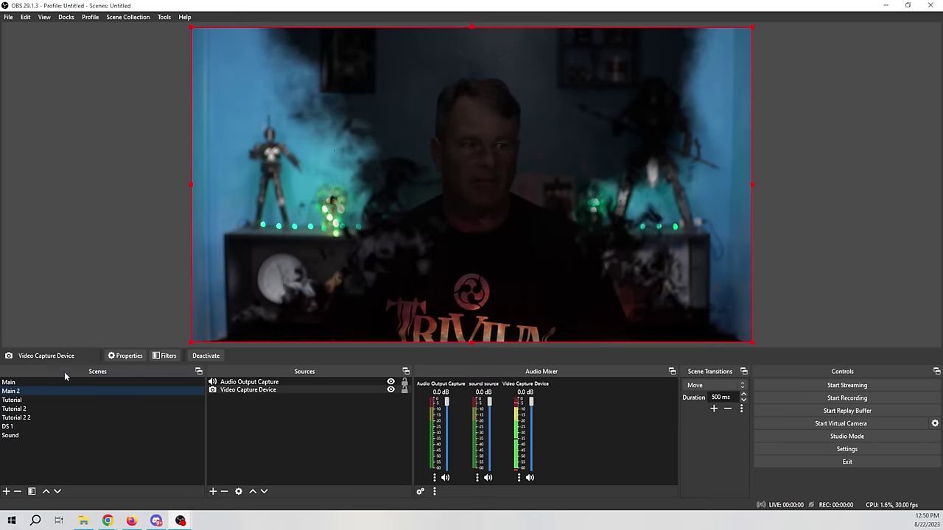
left_click(57, 381)
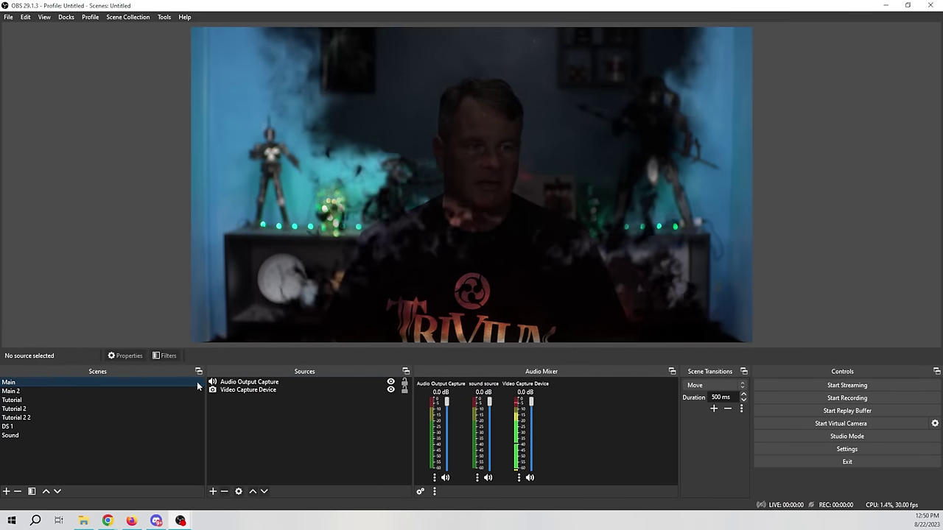
Step: Remove the User-defined shader filter from the Video Capture Device source in the Main scene
right_click(248, 390)
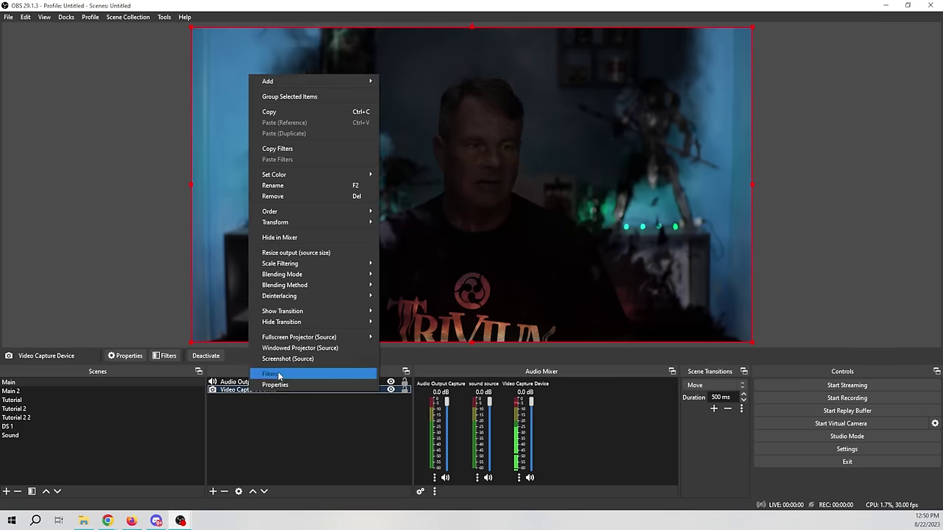
left_click(269, 372)
left_click(308, 279)
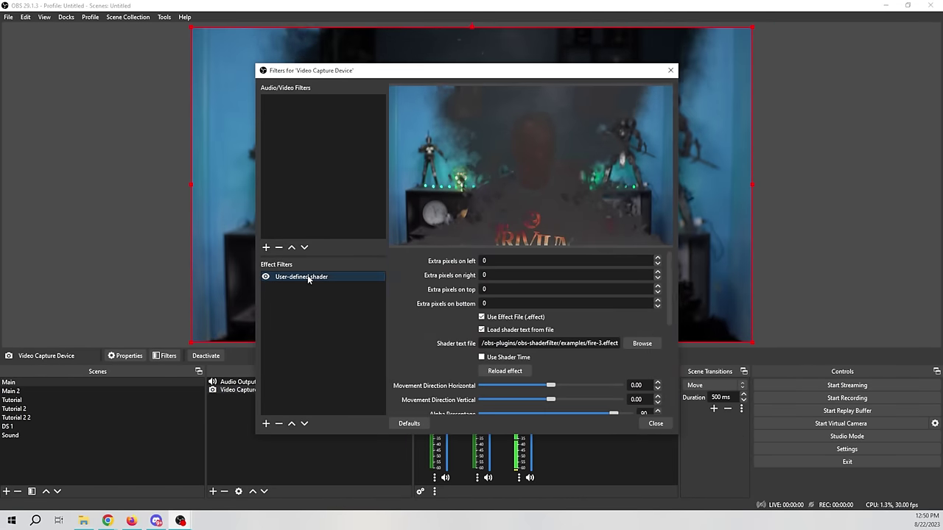
left_click(279, 424)
left_click(501, 264)
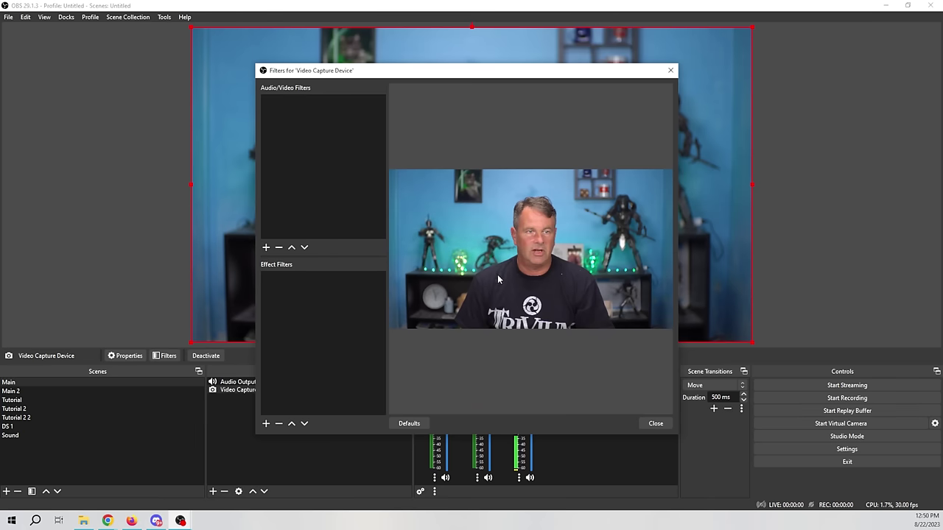
left_click(655, 424)
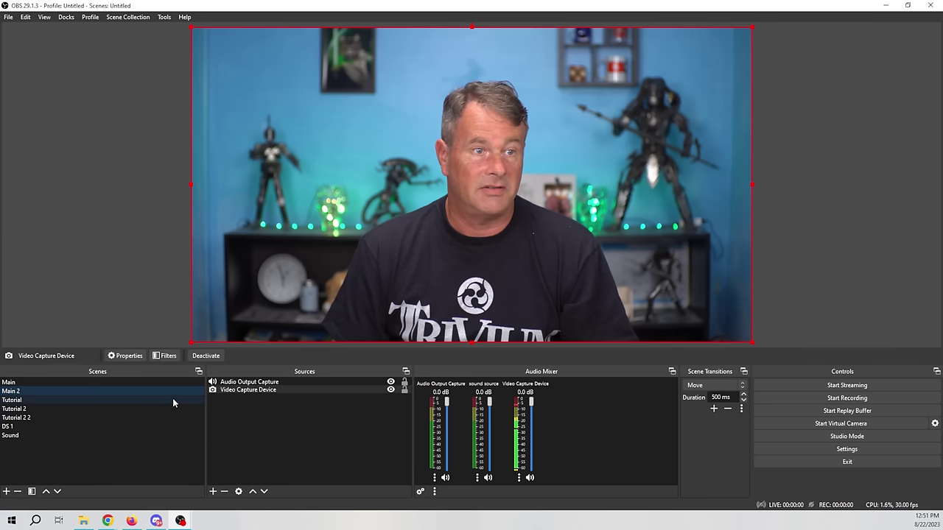
Step: Remove the Video Capture Device source from the Main 2 scene
left_click(243, 390)
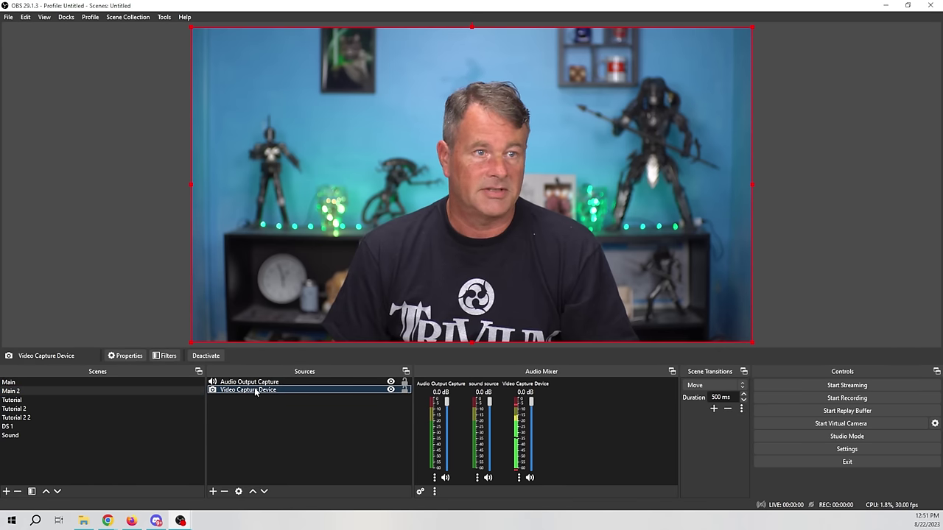
left_click(224, 491)
left_click(507, 268)
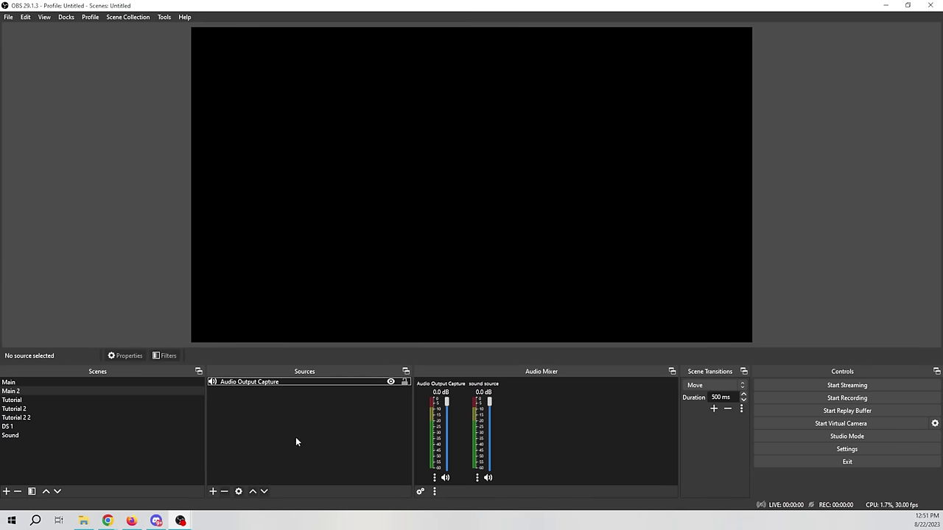
Step: Add a Source Clone source with its default name to Main 2, cloning the source Video Capture Device
left_click(212, 492)
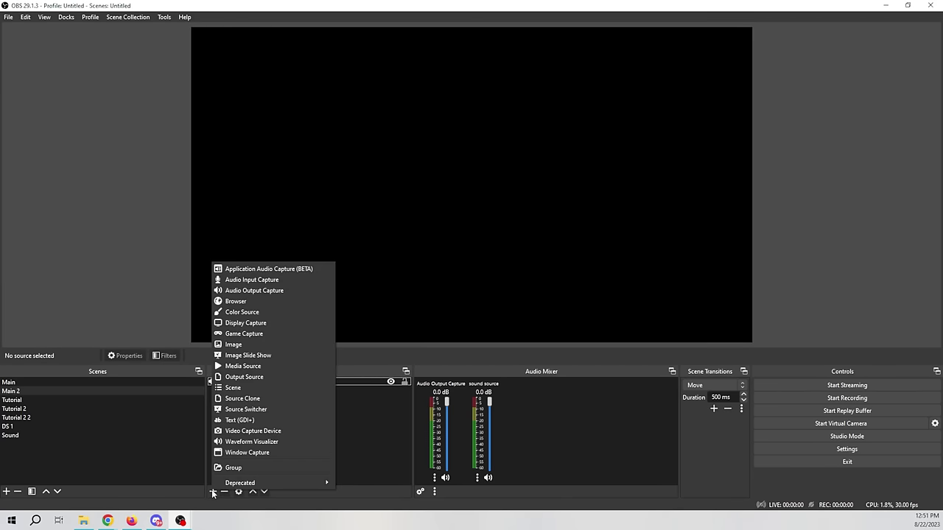
left_click(263, 399)
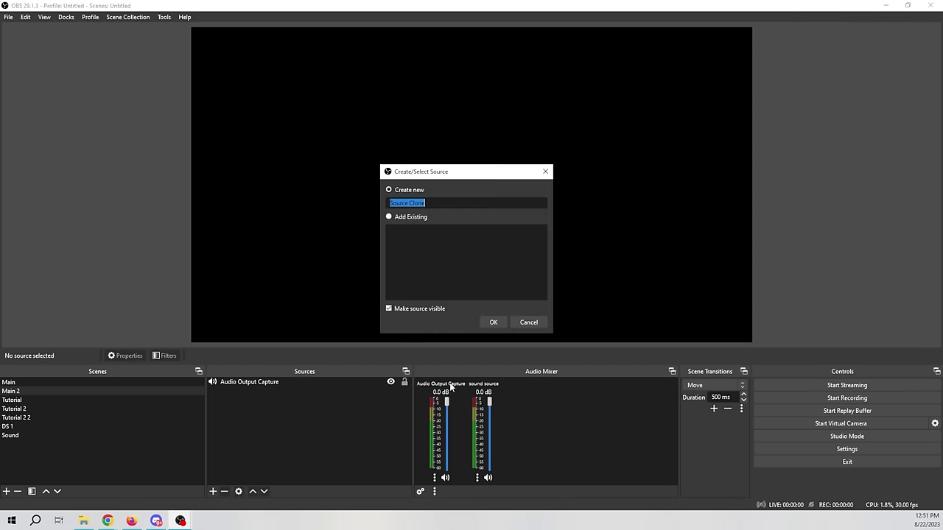
left_click(493, 321)
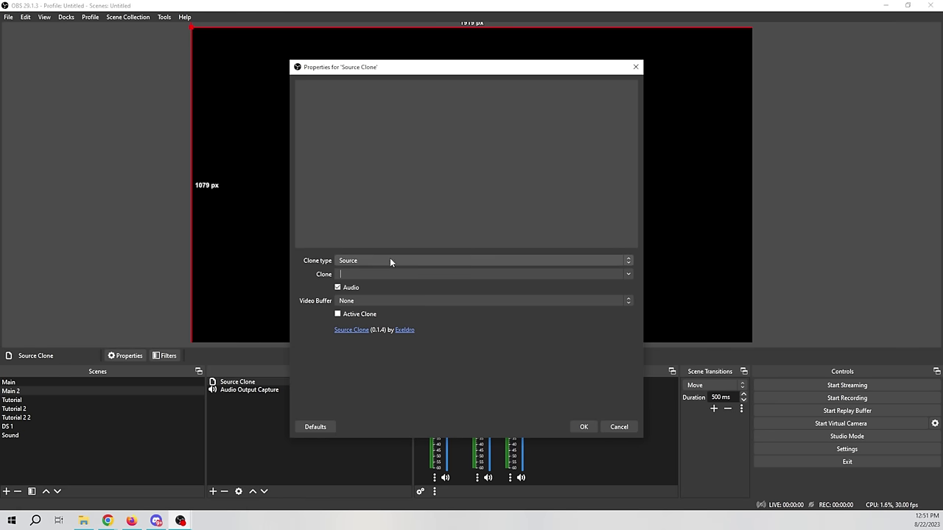
left_click(627, 275)
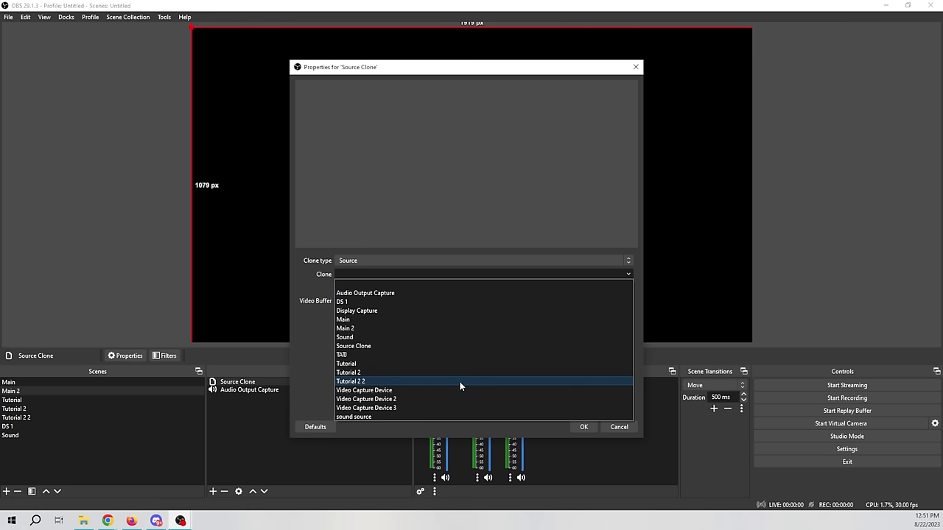
left_click(366, 391)
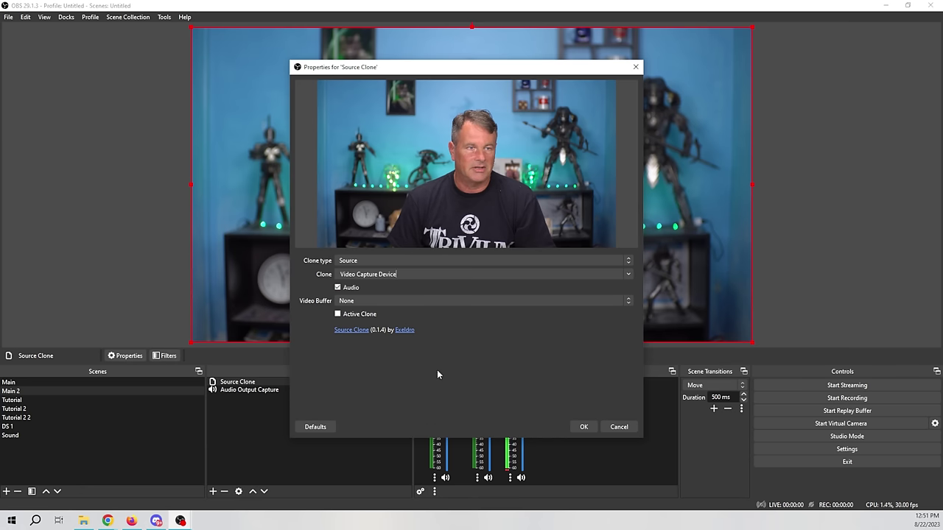
left_click(583, 427)
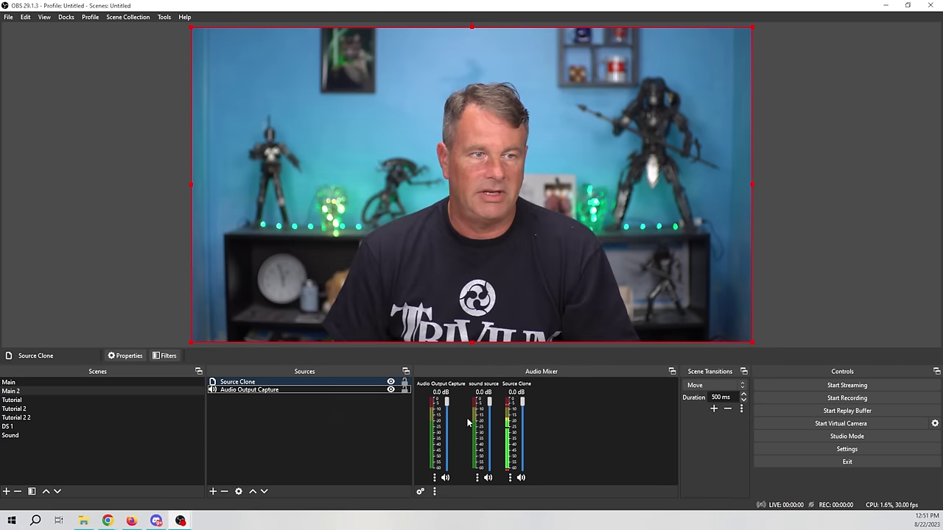
Step: Add a User-defined shader effect filter with its default name to the Source Clone source in Main 2
right_click(294, 385)
left_click(316, 361)
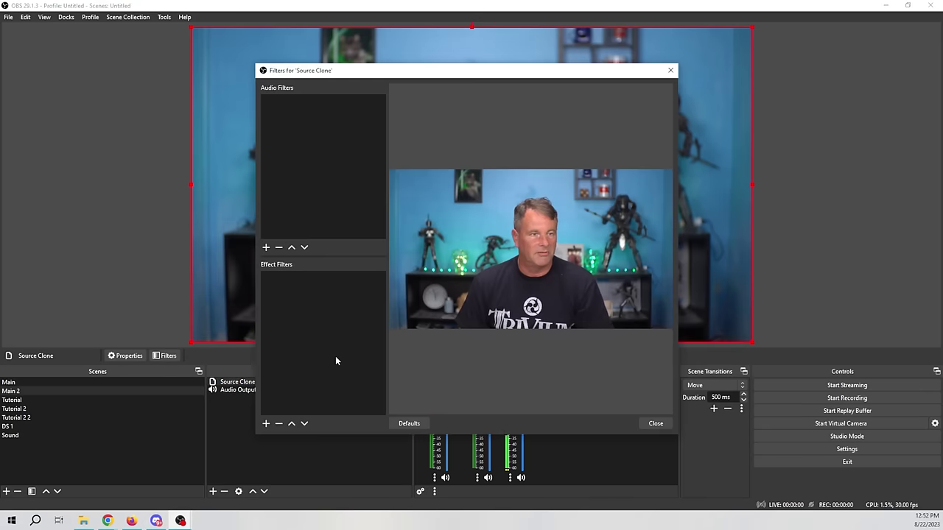
left_click(267, 425)
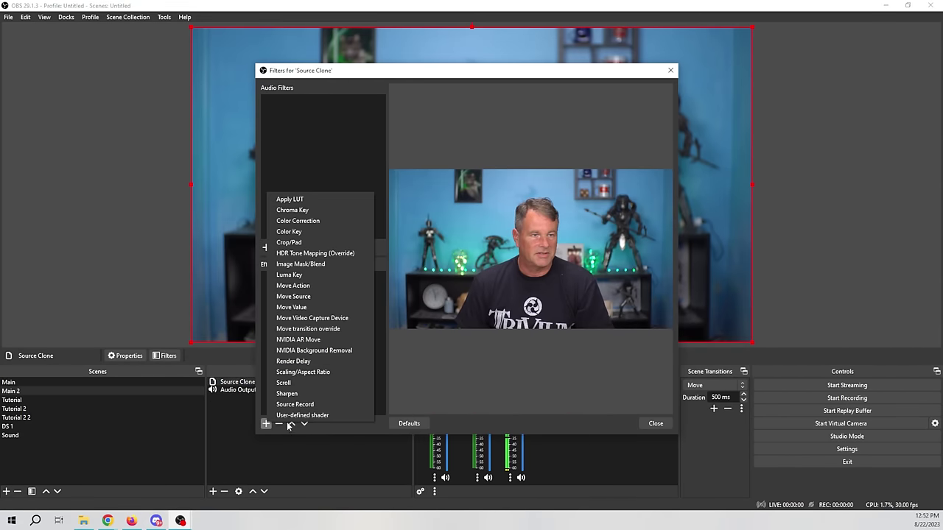
left_click(295, 413)
left_click(441, 266)
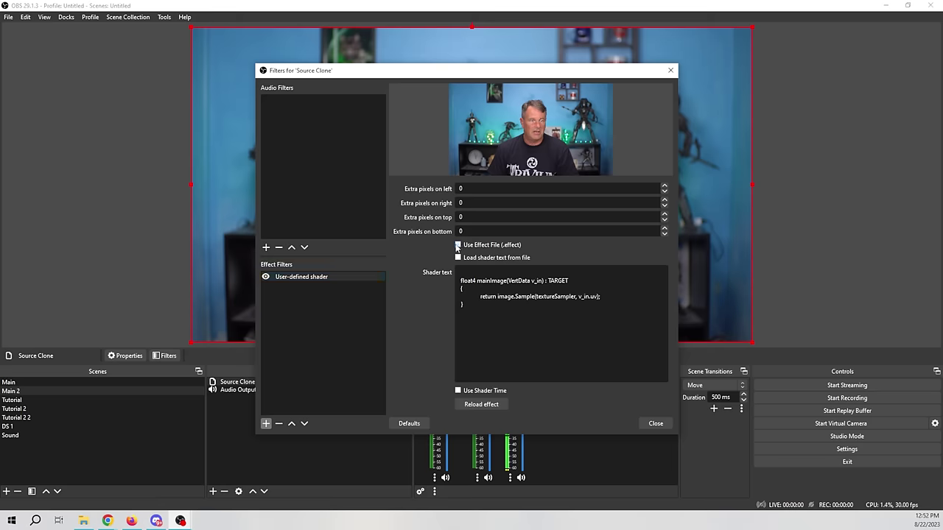
Step: Enable Use Effect File and Load shader text from file, load fire-3.effect into the clone's shader filter, and close the filter settings
left_click(457, 258)
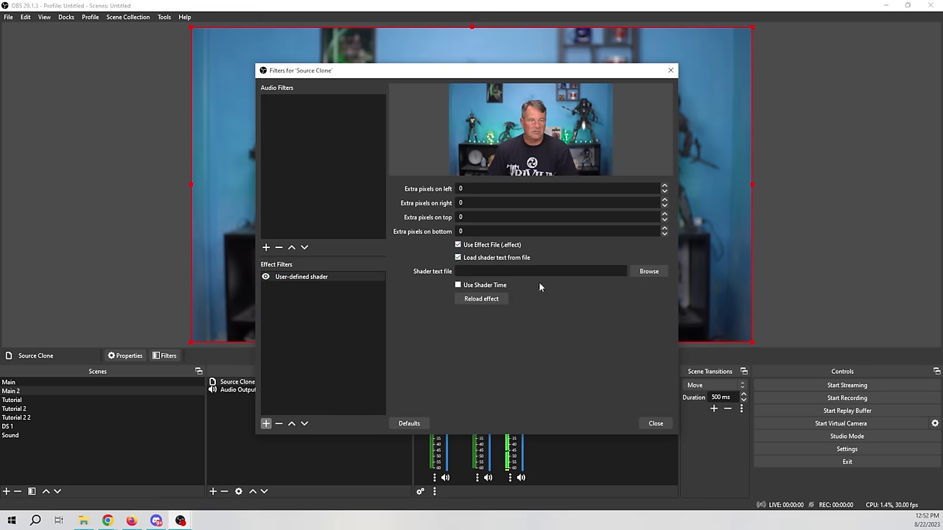
left_click(649, 272)
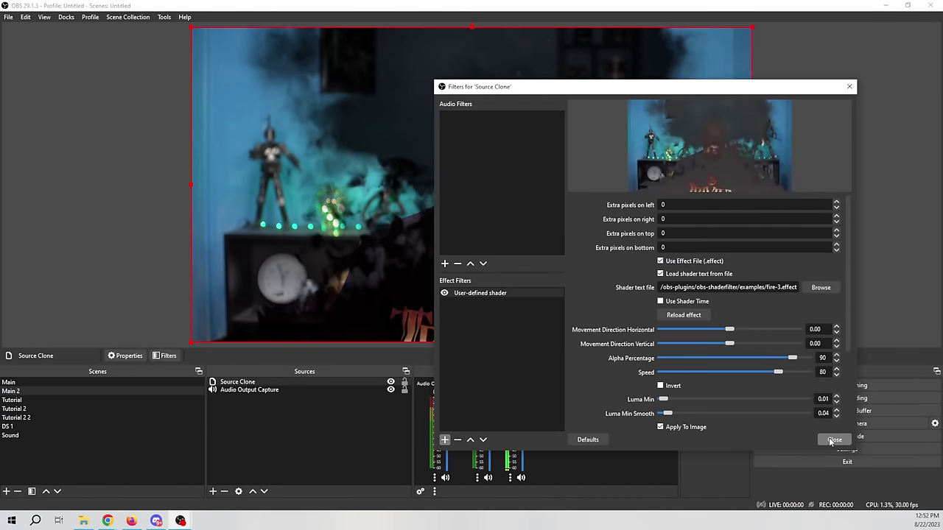
left_click(833, 440)
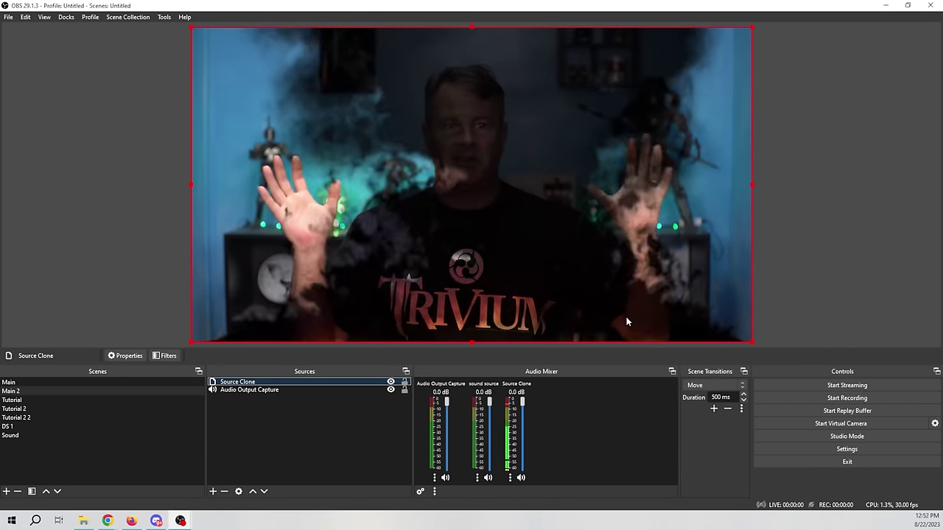
Step: Switch back and forth between Main and Main 2 to compare the original camera with the filtered clone
left_click(99, 383)
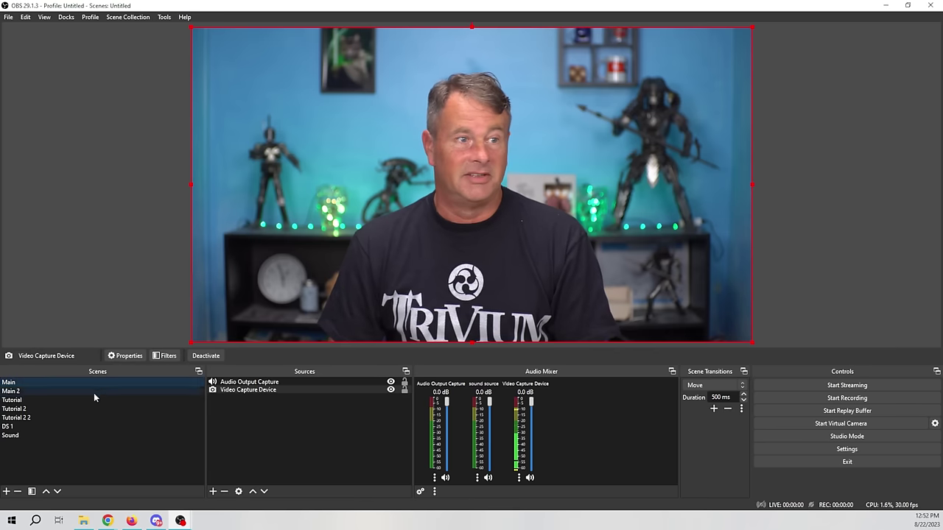
left_click(89, 391)
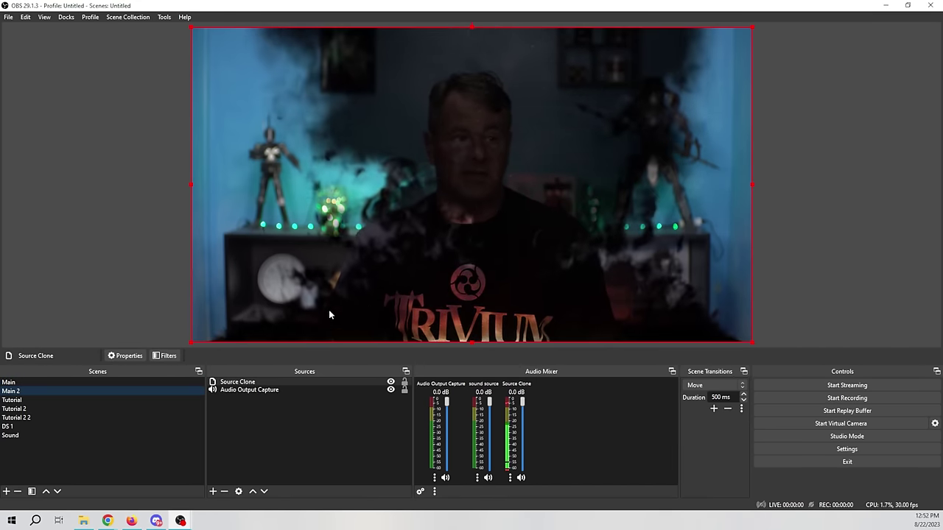
left_click(136, 383)
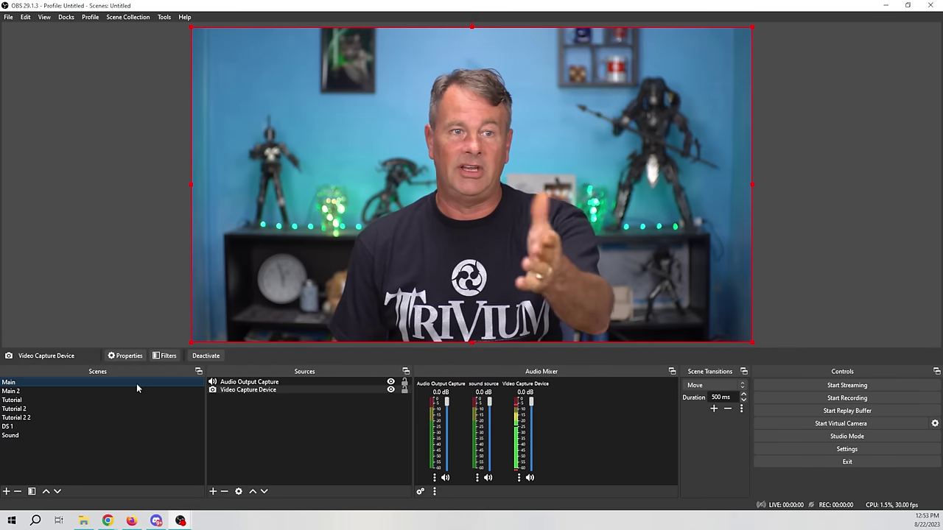
left_click(65, 391)
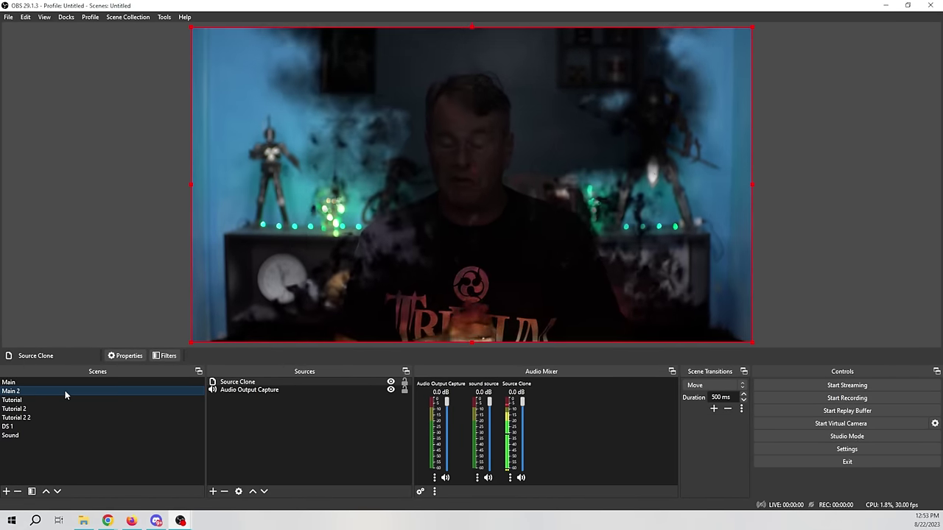
left_click(58, 383)
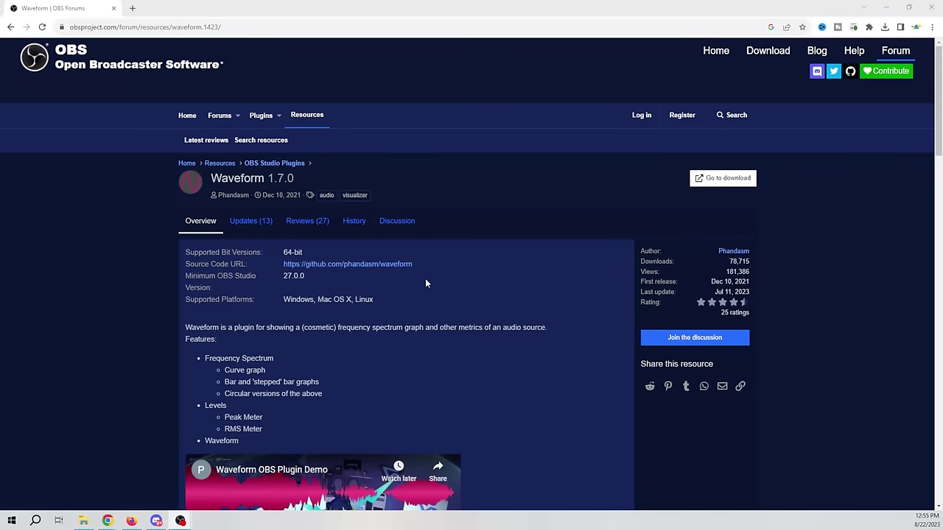
Step: In the browser, open the Waveform 1.7.0 download page from the OBS forum and view the release's downloadable files
left_click(737, 187)
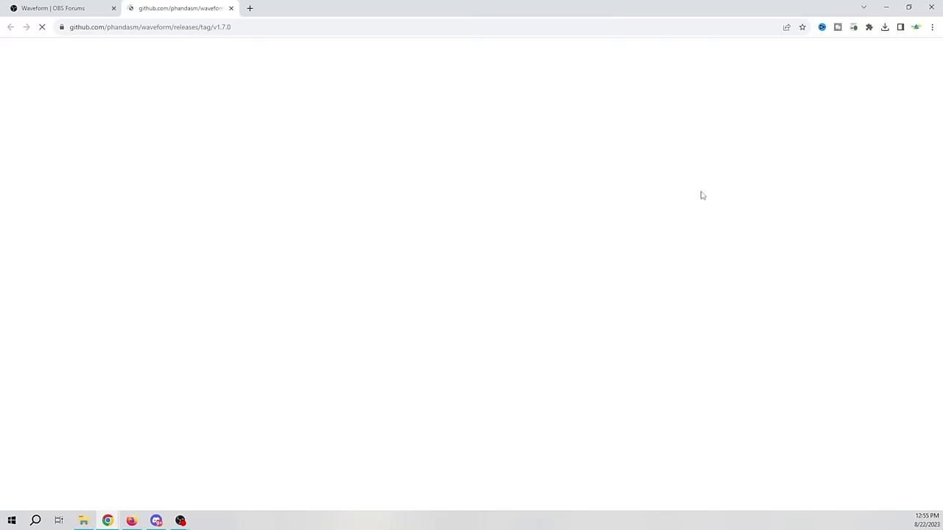
scroll(314, 360, "down", 8)
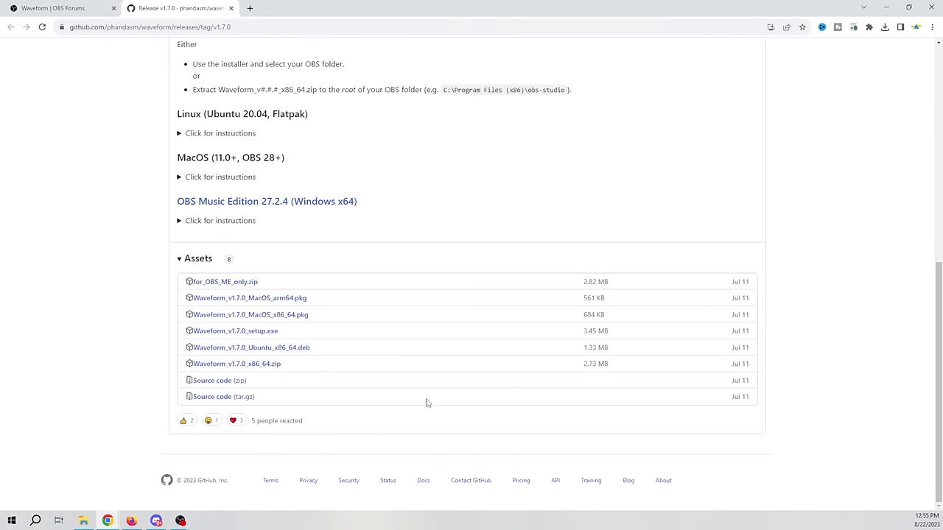
Step: Review the Windows installation instructions and downloadable files on the Waveform 1.7.0 release page
scroll(523, 308, "up", 1)
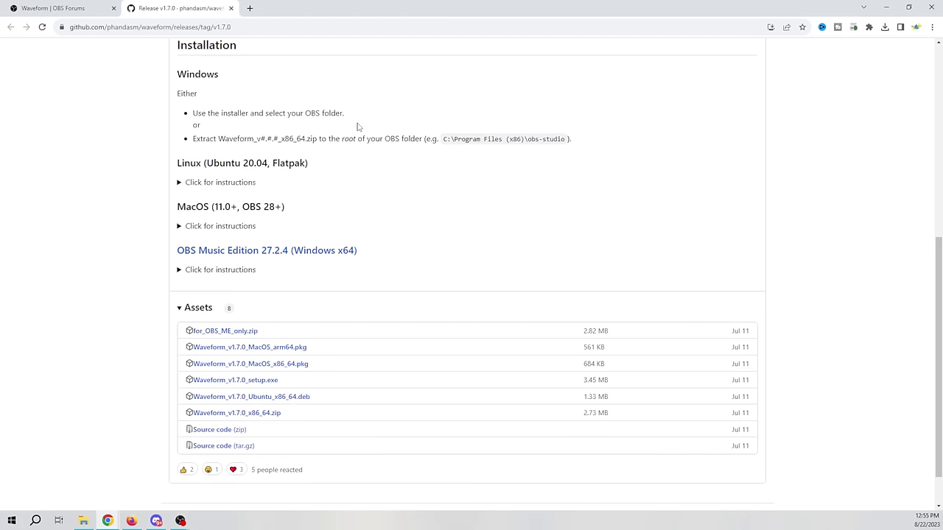
scroll(436, 275, "down", 1)
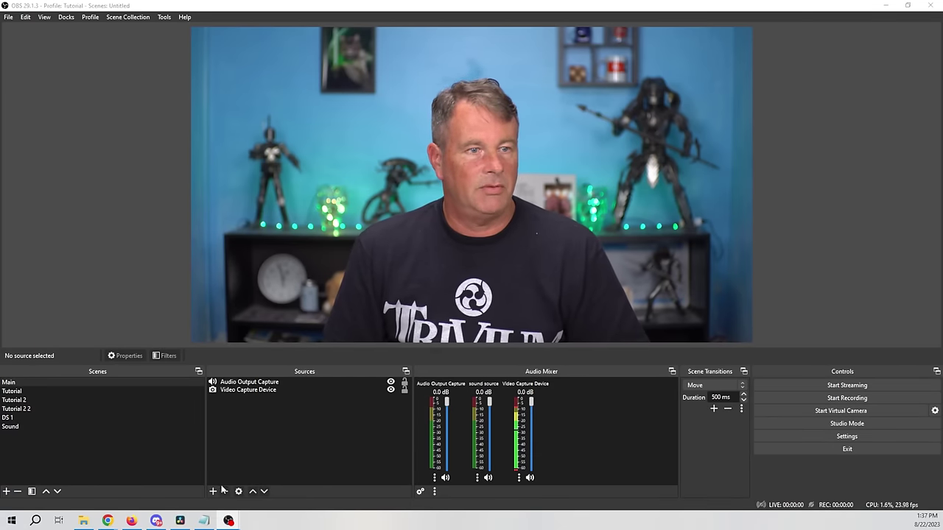
Step: In OBS, add a Waveform Visualizer source with its default name and set its audio source to Audio Output Capture
left_click(213, 491)
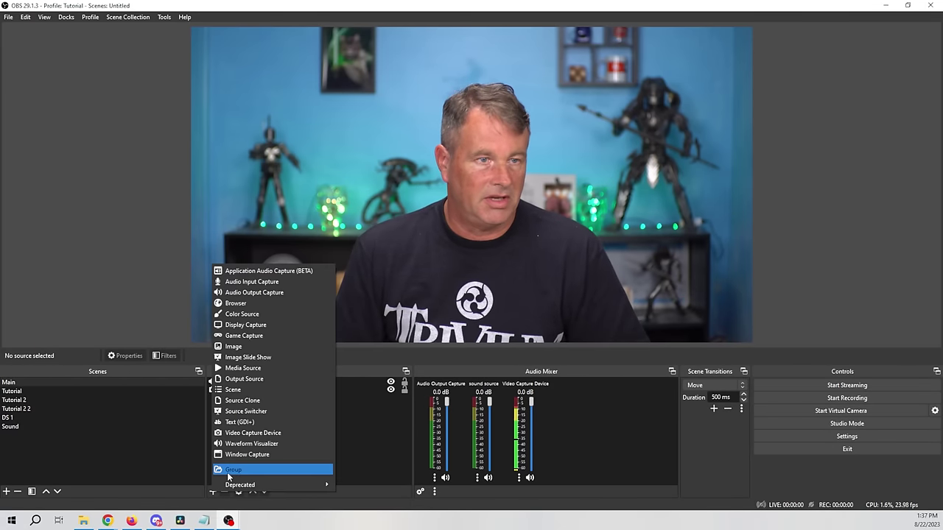
left_click(246, 444)
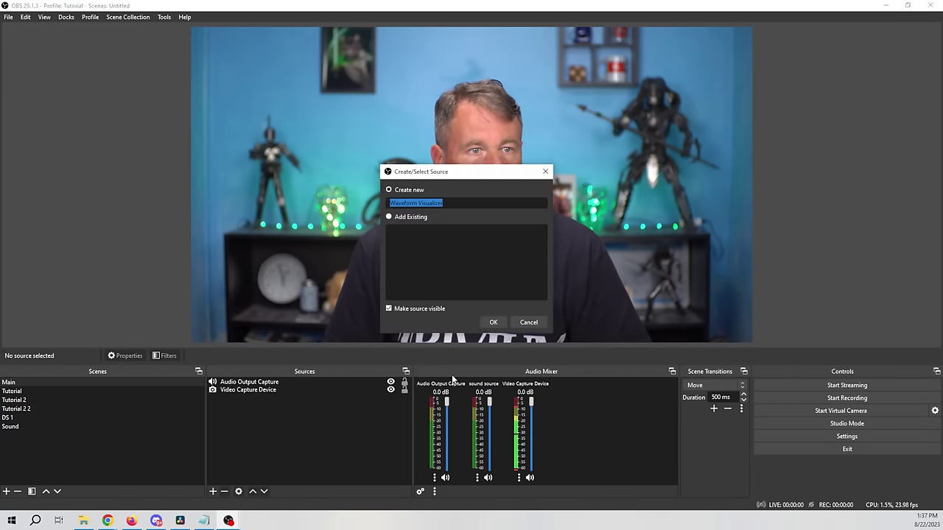
left_click(494, 323)
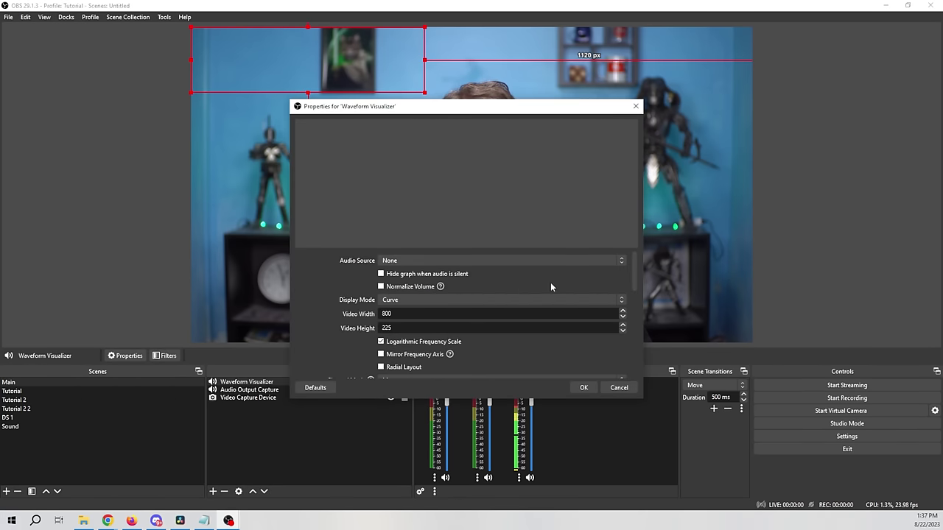
left_click(621, 262)
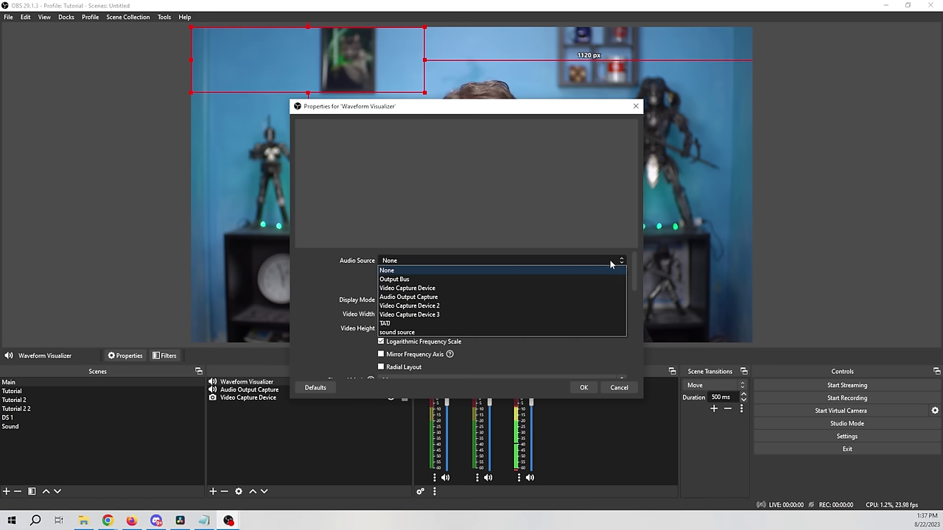
left_click(522, 299)
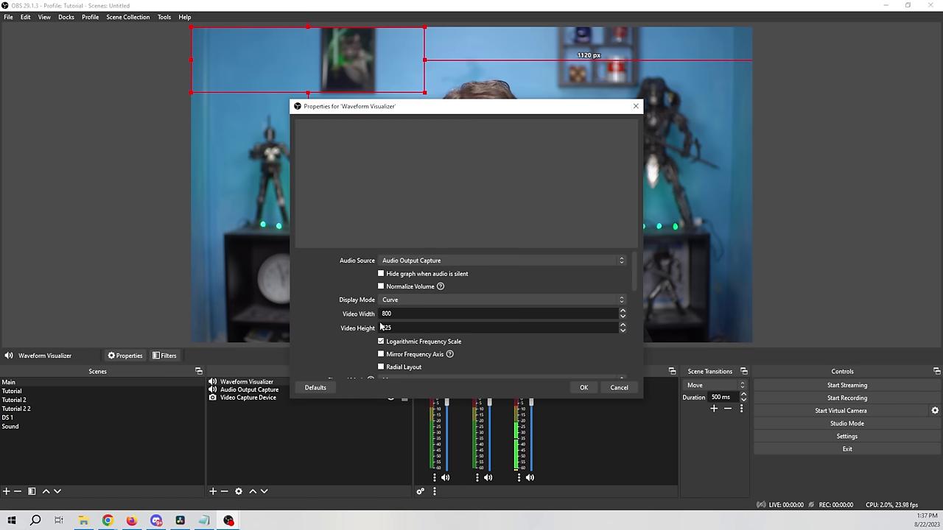
Step: Switch the visualizer's display mode to Bars and set its audio source to Video Capture Device
scroll(354, 305, "down", 1)
scroll(354, 305, "up", 1)
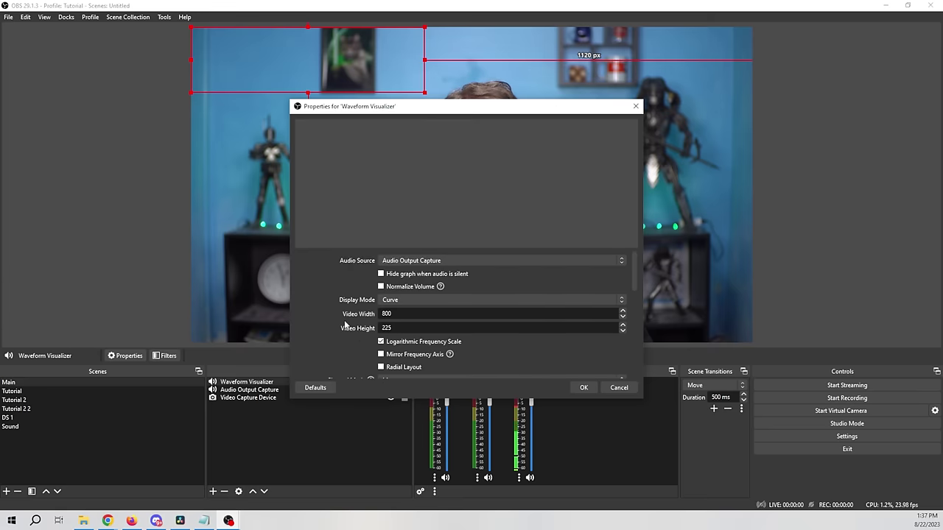
scroll(402, 300, "down", 1)
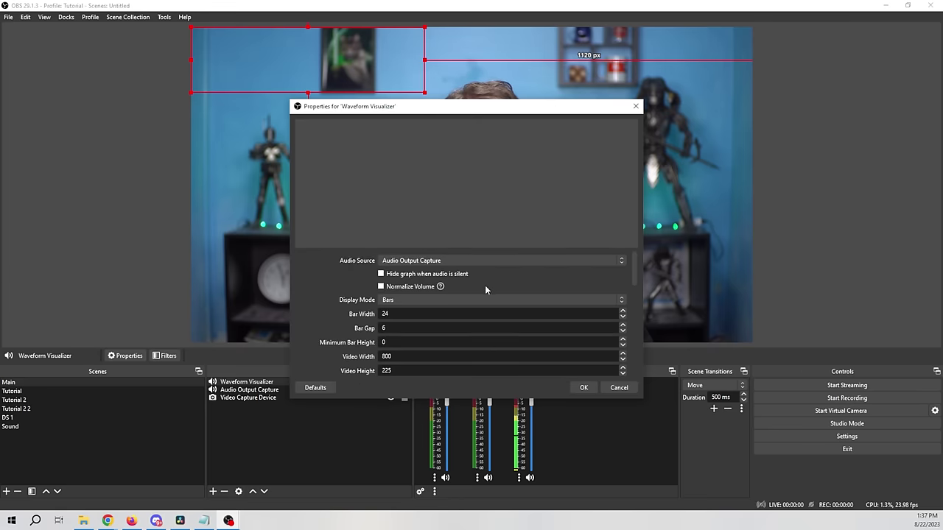
left_click(490, 262)
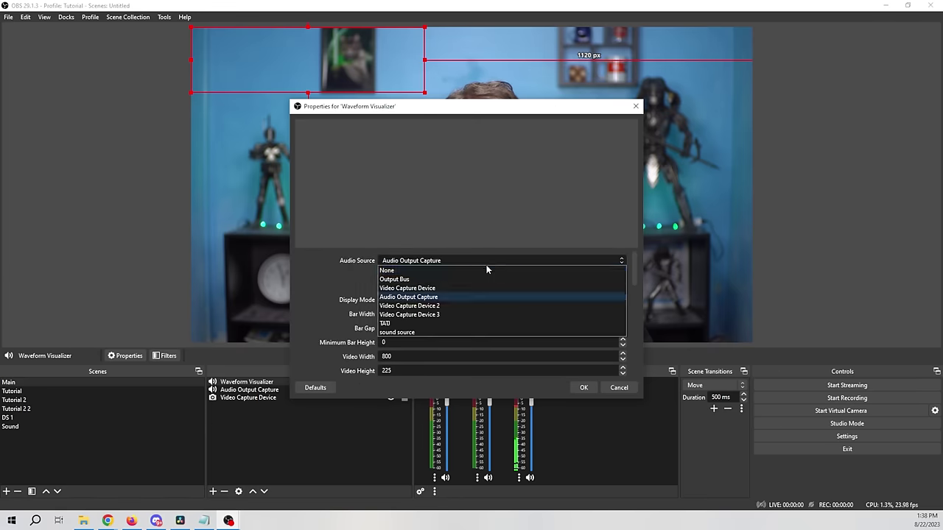
left_click(438, 288)
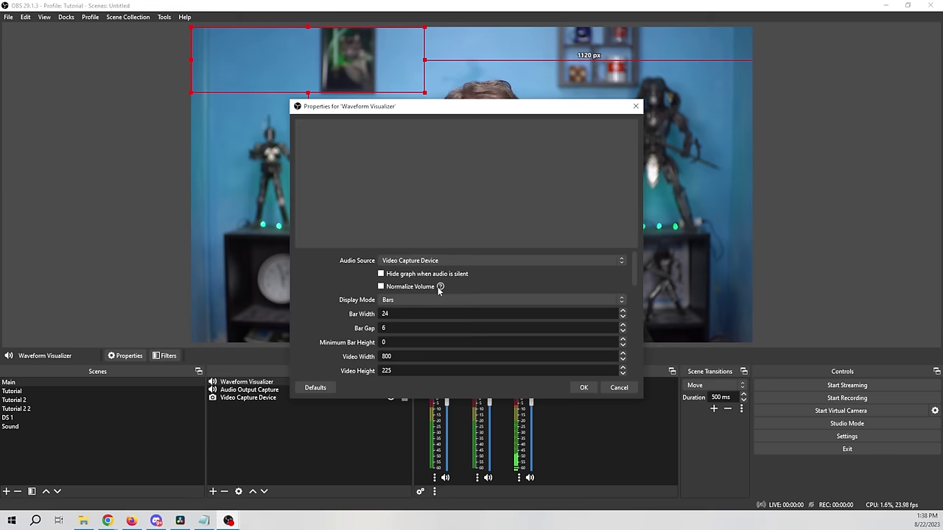
Step: Try the Curve and Bars display modes for the visualizer and set it to Stepped Bars
left_click(414, 301)
left_click(434, 309)
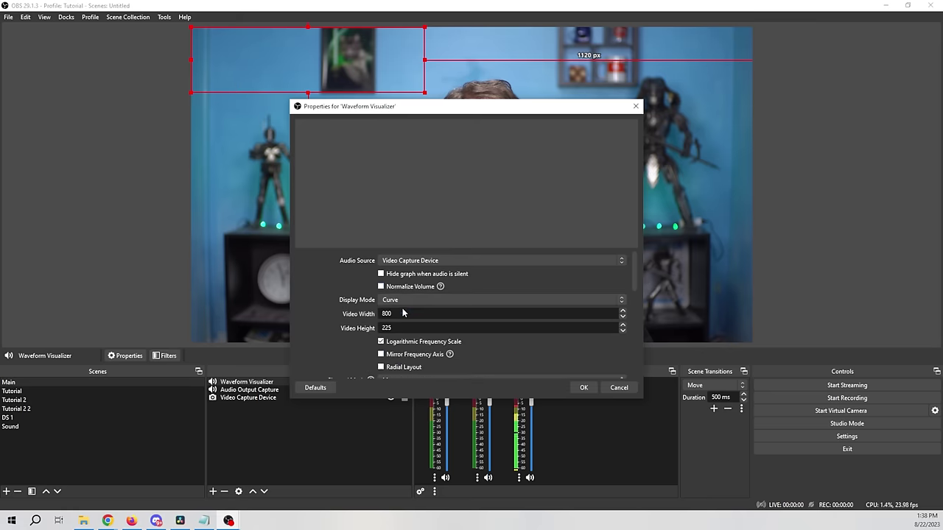
left_click(457, 302)
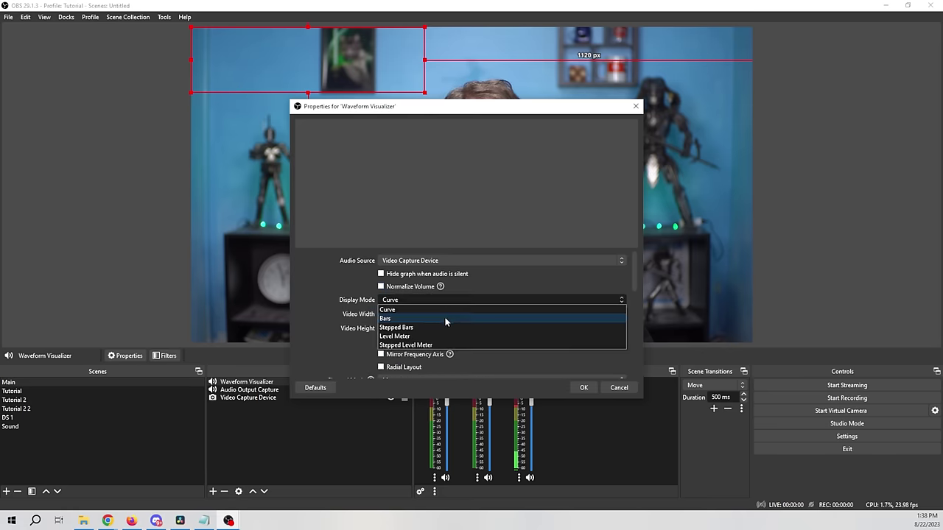
left_click(444, 316)
left_click(450, 300)
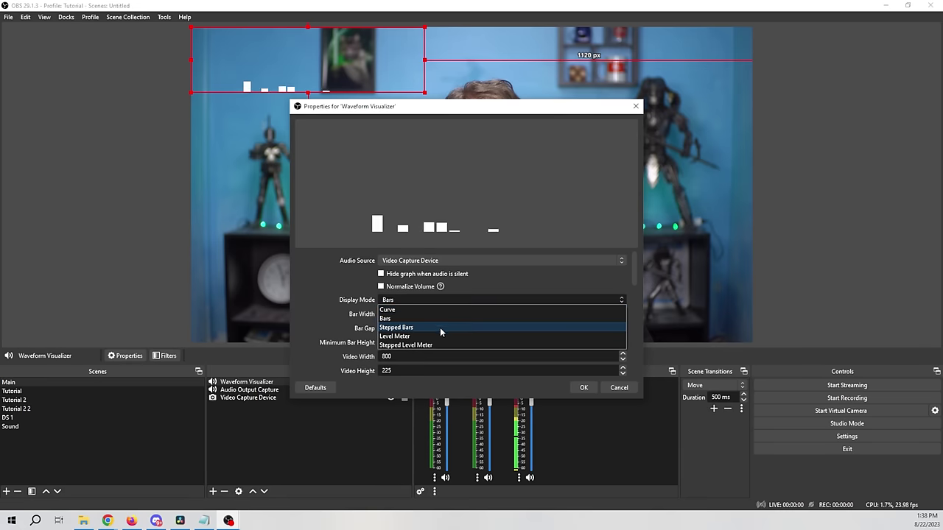
left_click(440, 328)
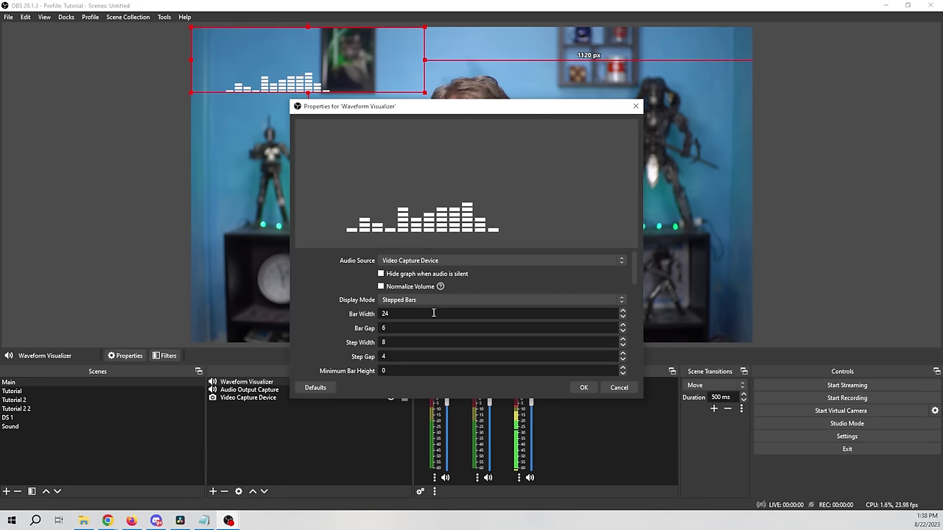
Step: Examine the visualizer's bar, video size, channel, FFT, smoothing, cutoff and render settings
scroll(316, 303, "down", 2)
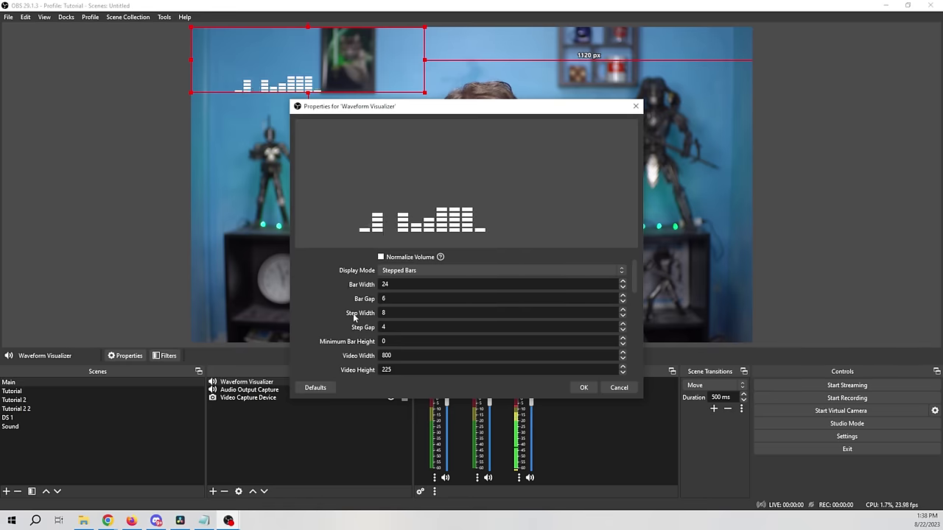
scroll(355, 314, "down", 2)
scroll(352, 311, "up", 2)
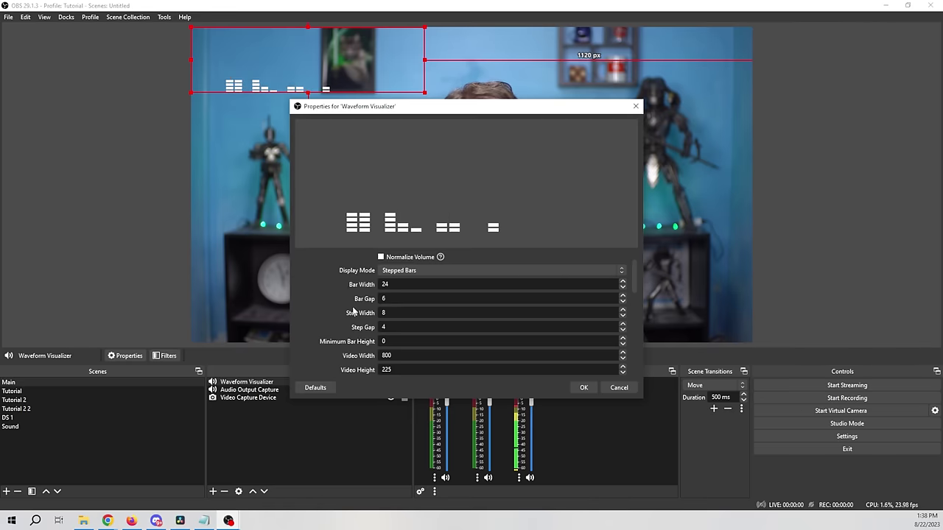
scroll(353, 298, "down", 2)
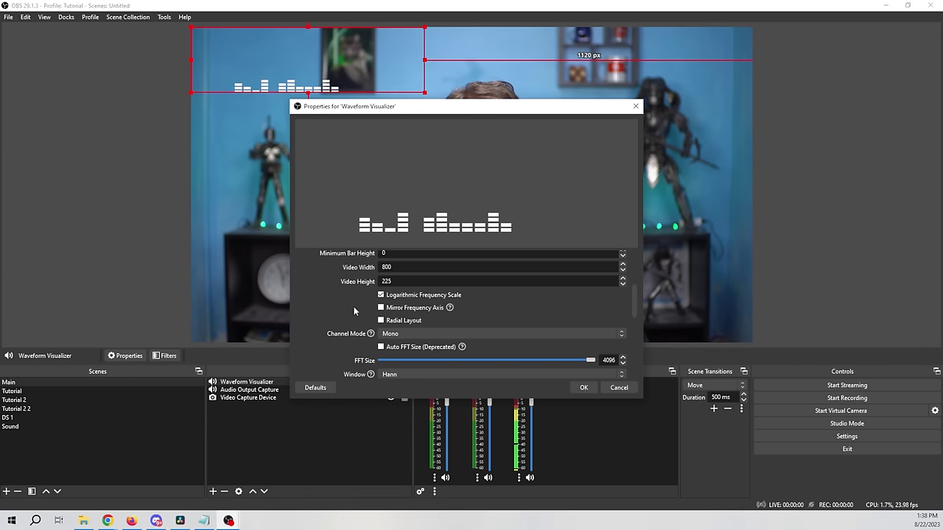
scroll(318, 305, "down", 3)
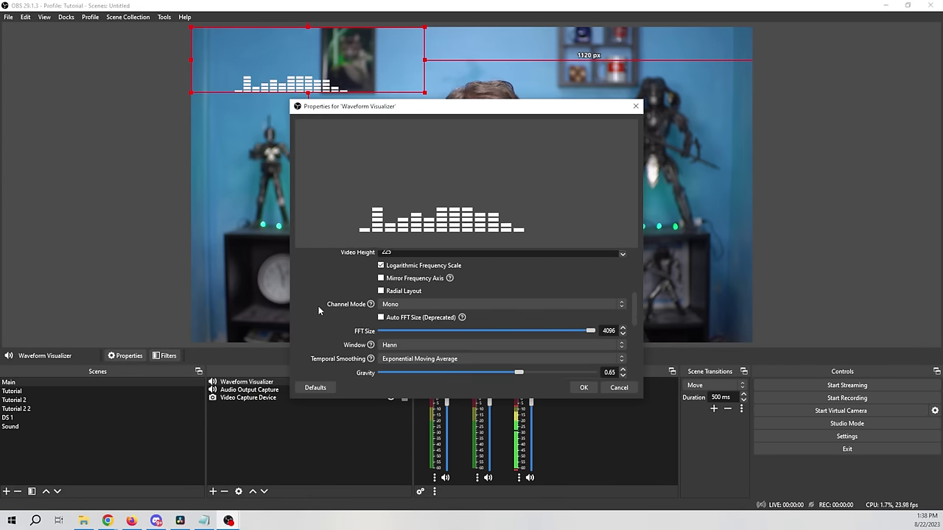
scroll(322, 298, "down", 1)
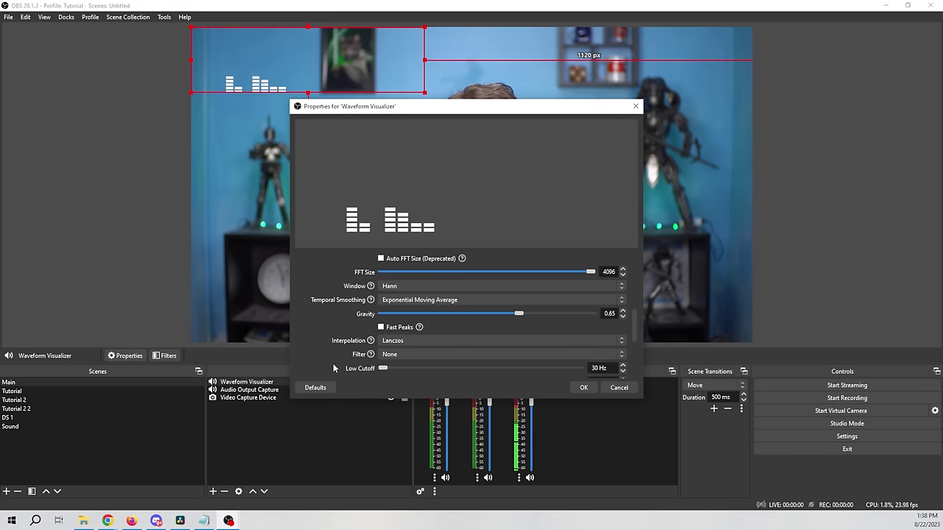
scroll(322, 327, "down", 1)
scroll(322, 326, "down", 3)
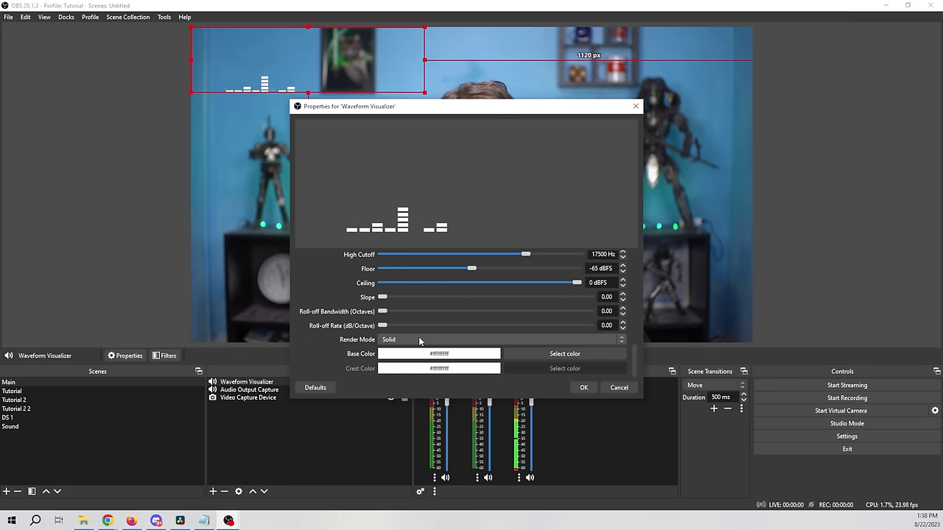
Step: Set the visualizer's base color to blue #293eff
left_click(573, 357)
left_click(493, 171)
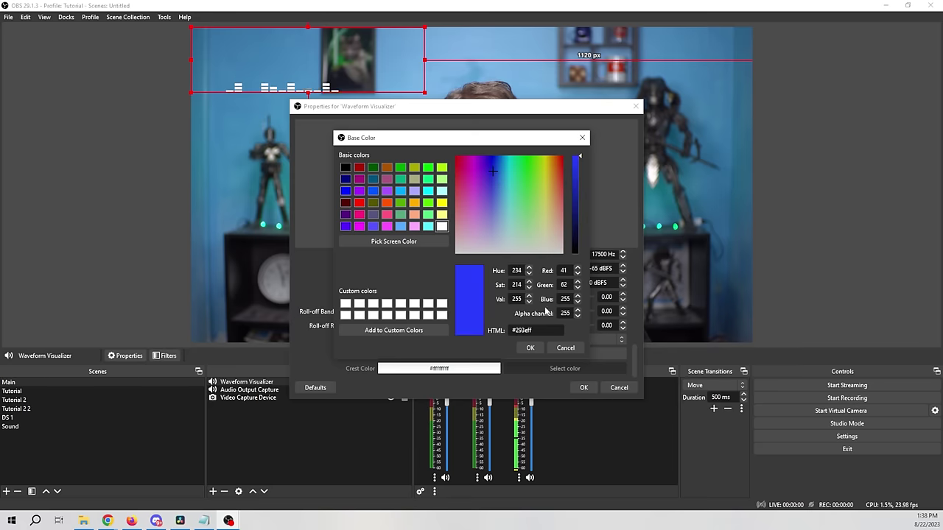
left_click(529, 348)
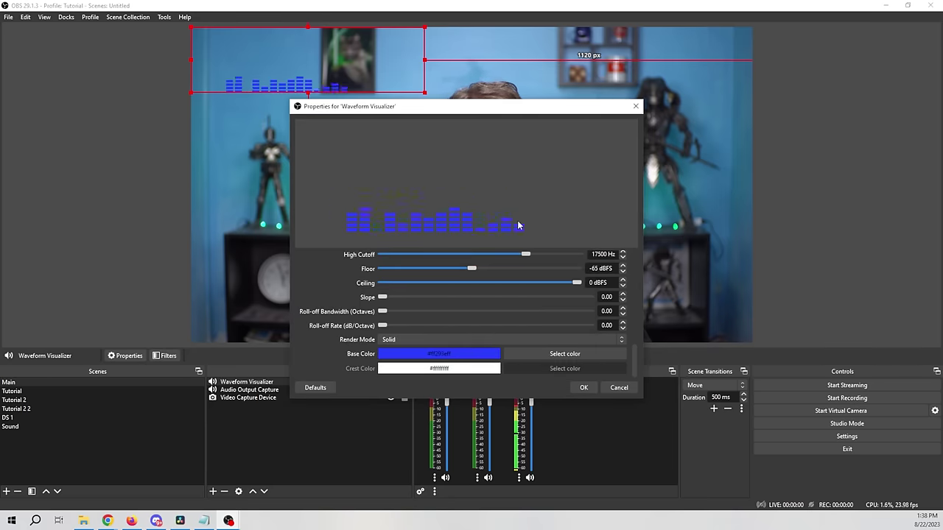
Step: Set the visualizer's render mode to Gradient with the yellow crest color #ffff13 and accept its properties
left_click(435, 339)
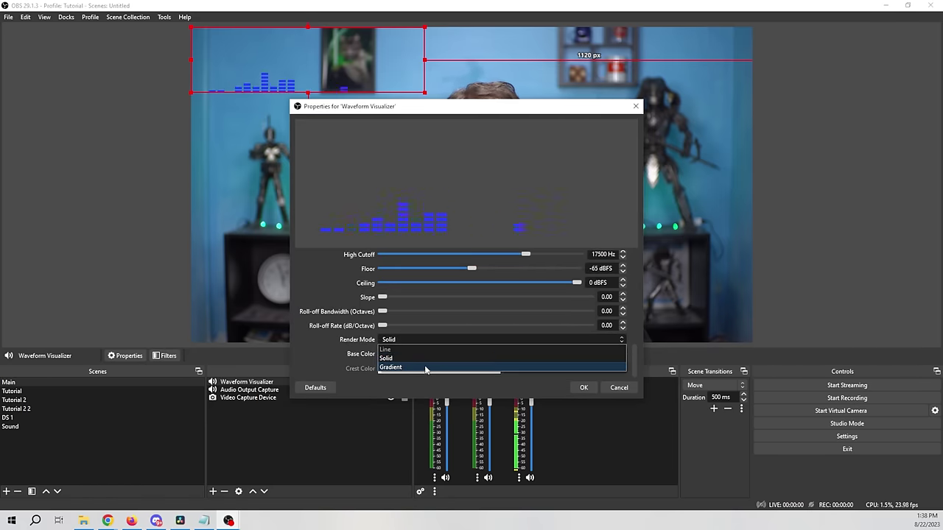
left_click(425, 368)
scroll(479, 368, "up", 2)
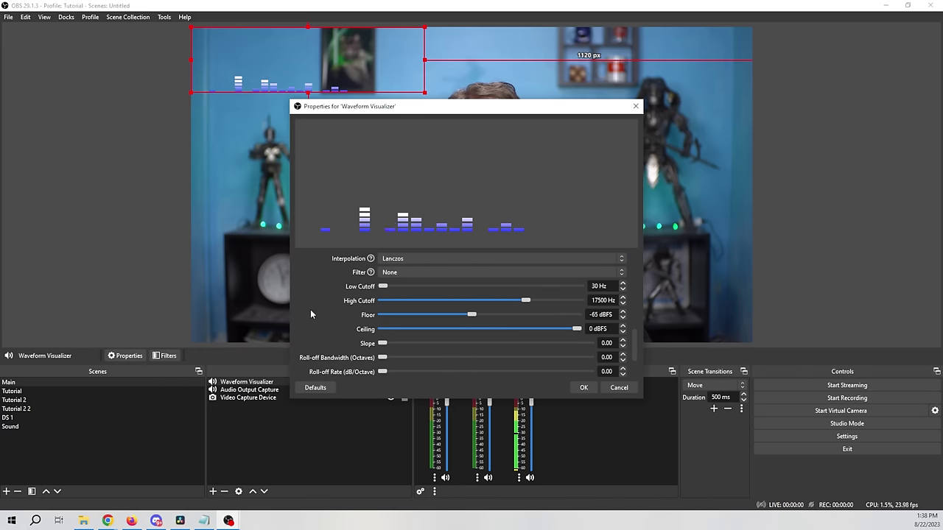
scroll(314, 308, "down", 3)
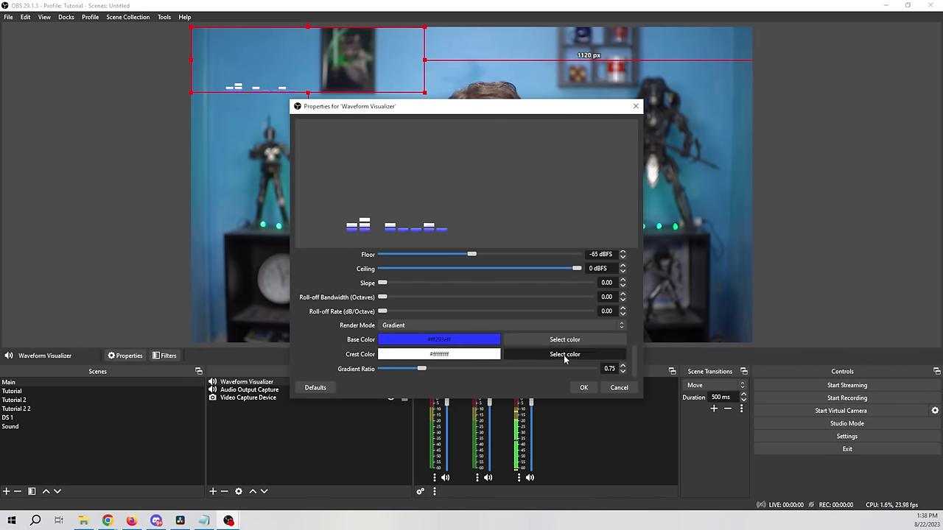
left_click(564, 356)
left_click_drag(527, 172, 544, 164)
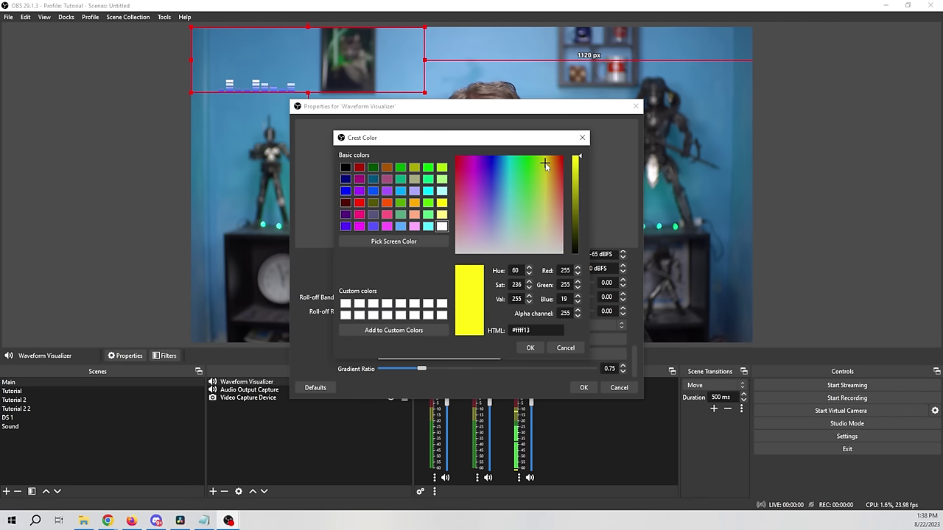
left_click(532, 350)
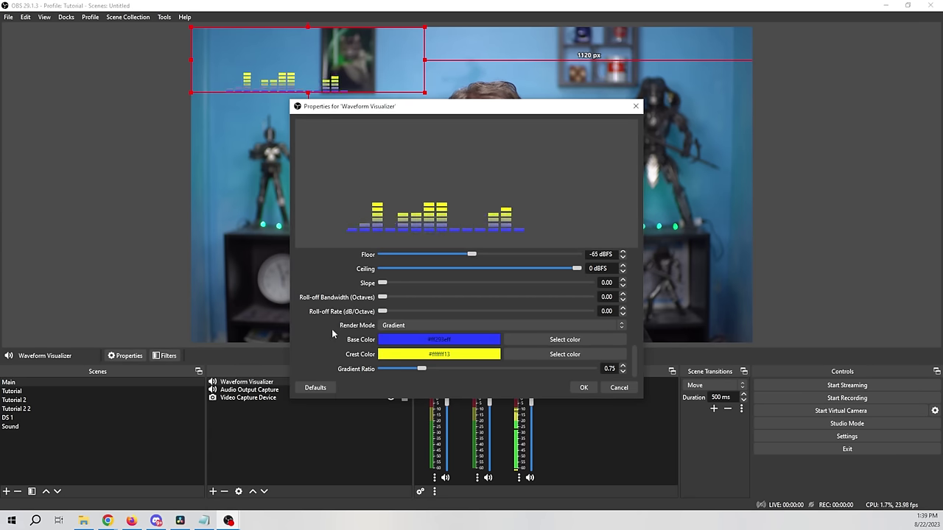
left_click(583, 387)
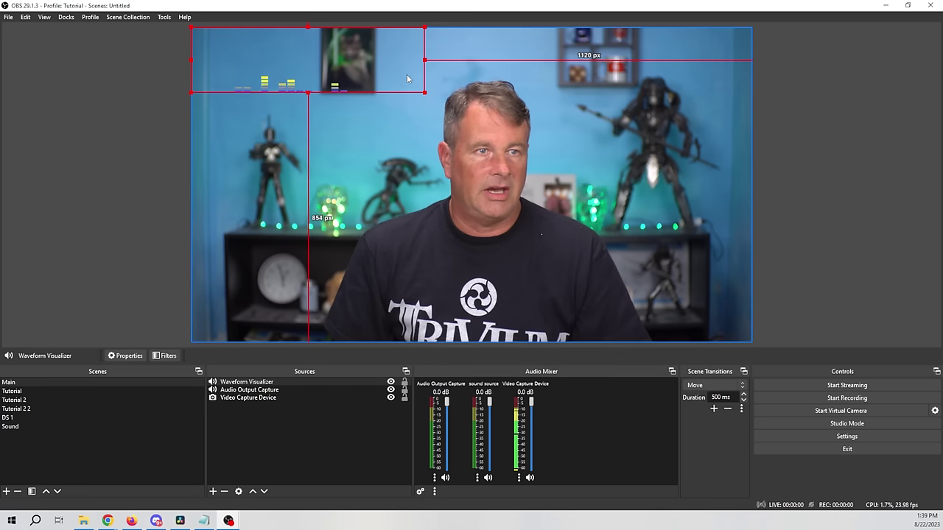
Step: Enlarge the waveform visualizer beyond the canvas width and place it roughly centered along the canvas's lower edge
left_click_drag(424, 91, 583, 305)
left_click_drag(568, 238, 456, 277)
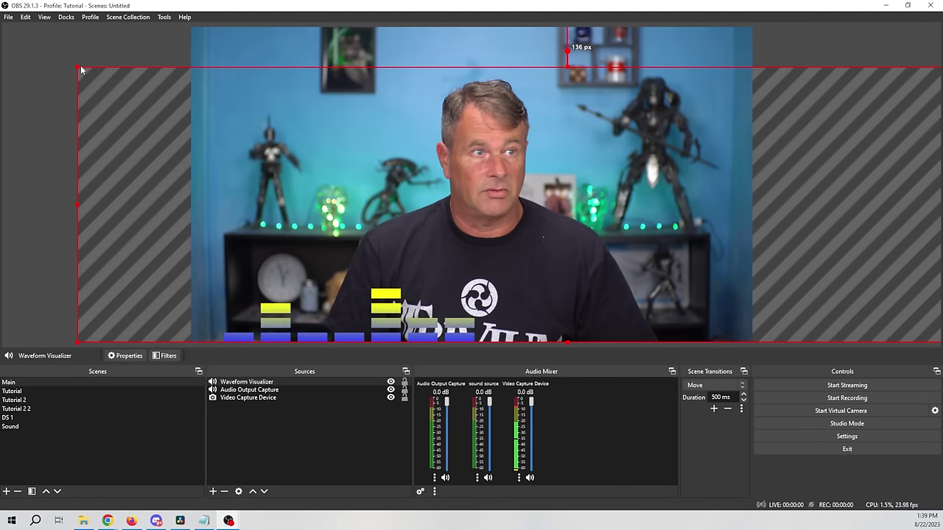
left_click_drag(78, 68, 182, 108)
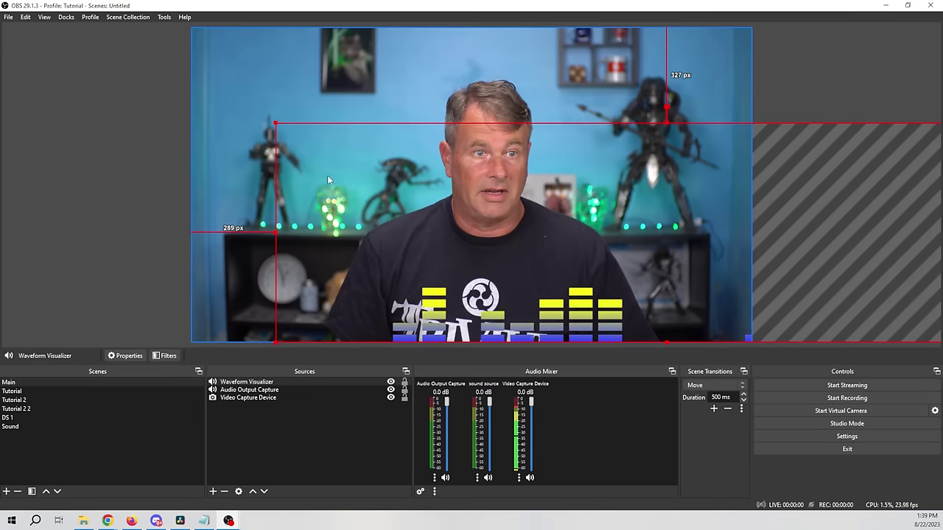
left_click_drag(391, 263, 304, 280)
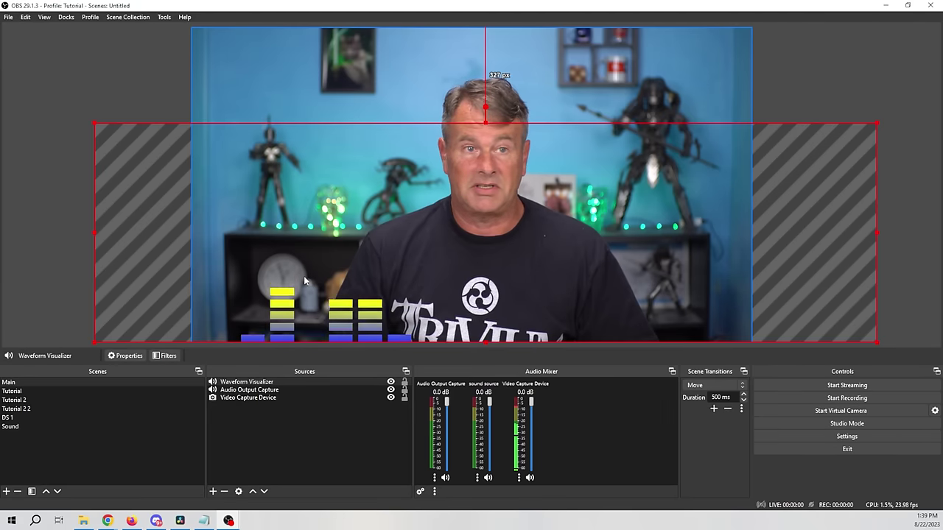
left_click_drag(877, 123, 856, 129)
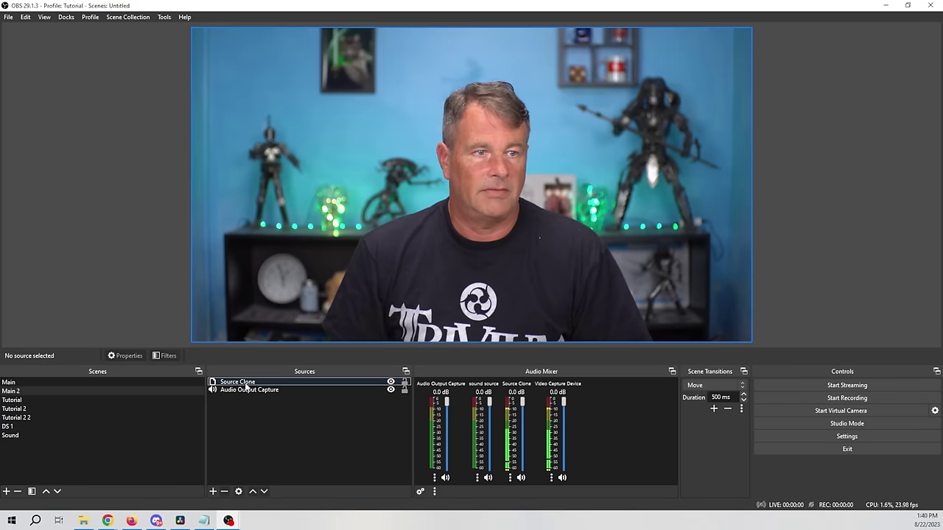
Step: Add an Image Mask/Blend filter to Source Clone using the Spike Masks 2.png image from the Masks folder
left_click(243, 382)
right_click(247, 384)
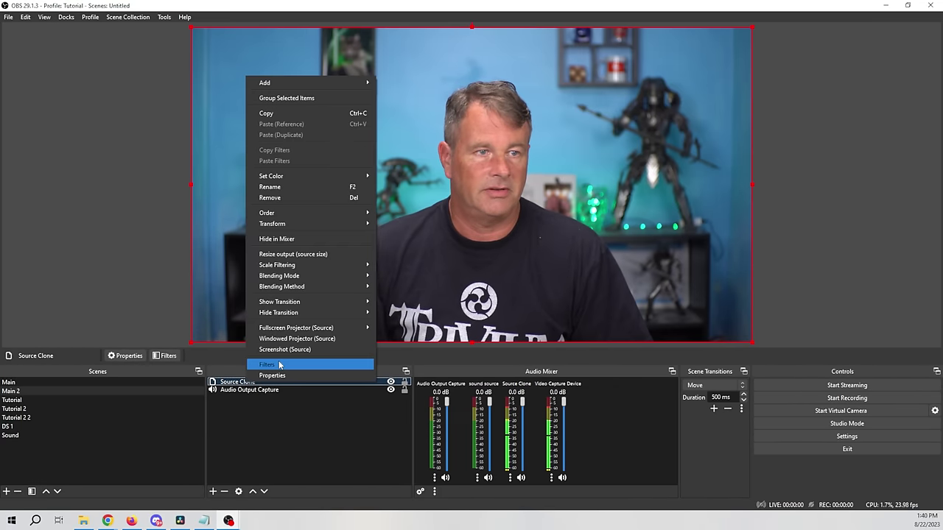
left_click(275, 364)
left_click(267, 424)
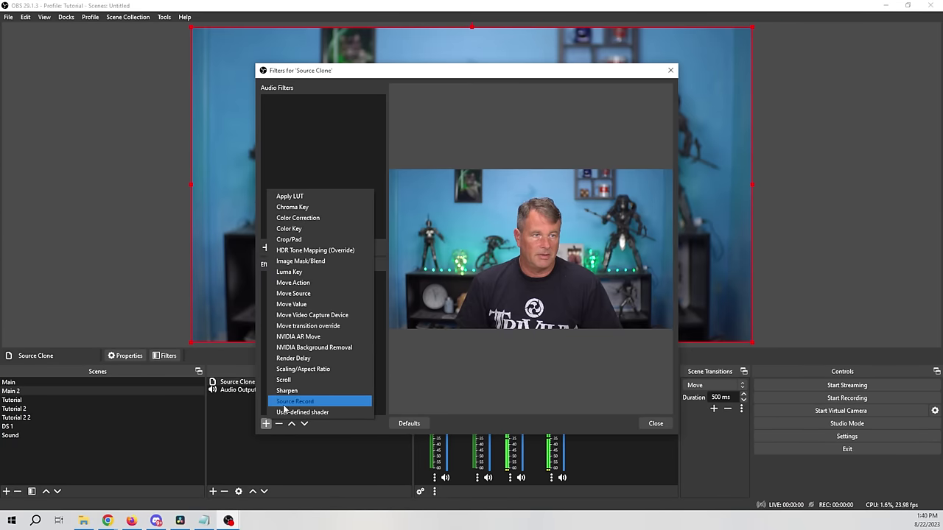
left_click(298, 261)
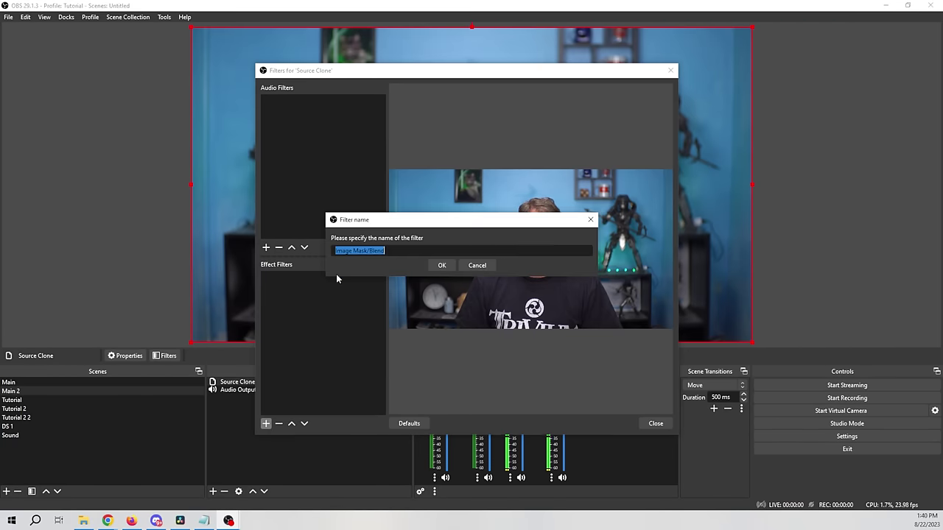
left_click(451, 266)
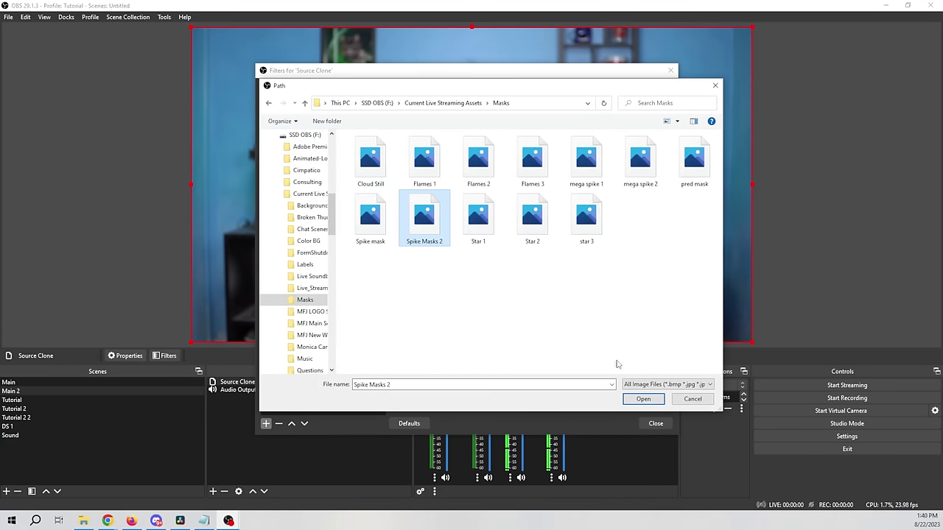
left_click(645, 400)
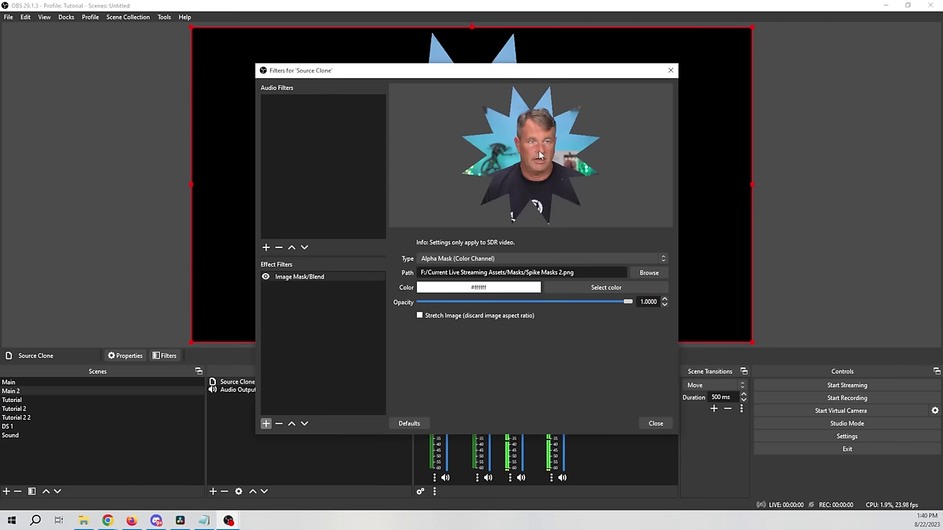
left_click(654, 425)
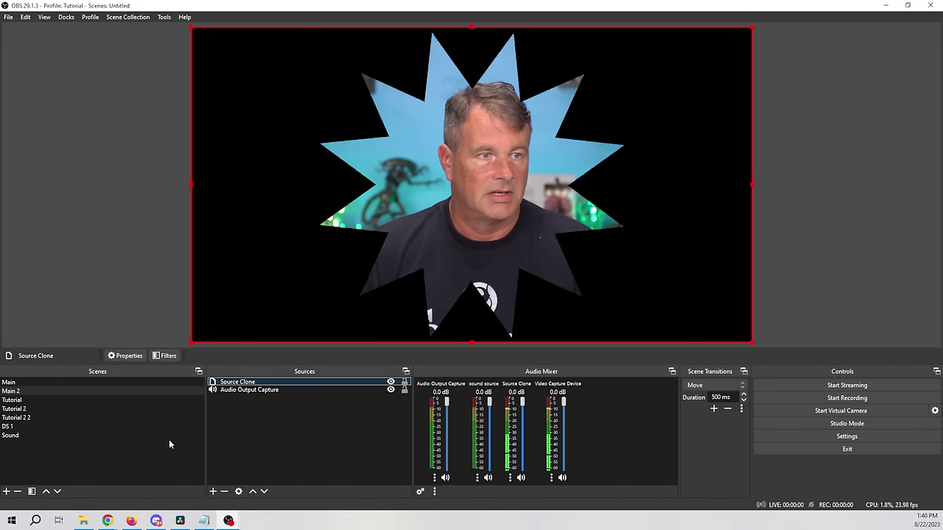
Step: Add an Image source showing 1080 Orange.png from Background Stills and move it beneath all other sources
right_click(235, 433)
mouse_move(252, 443)
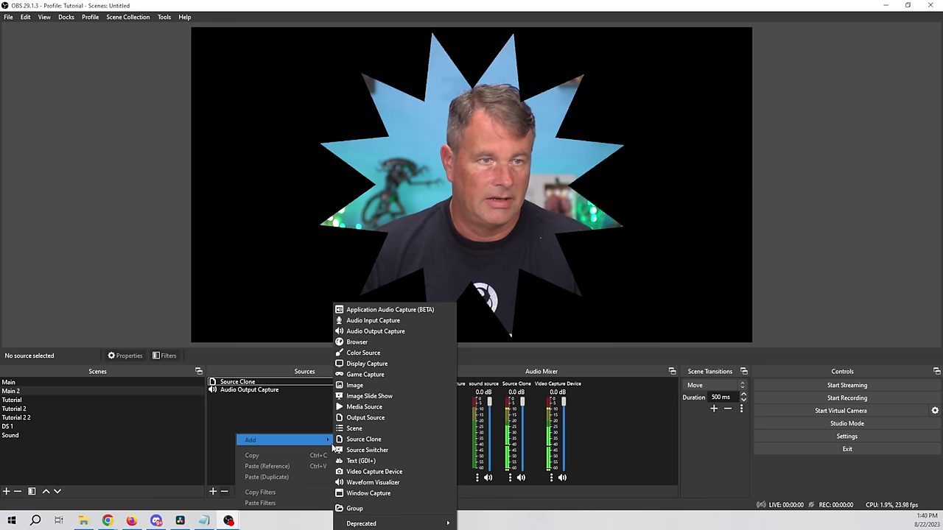
left_click(355, 385)
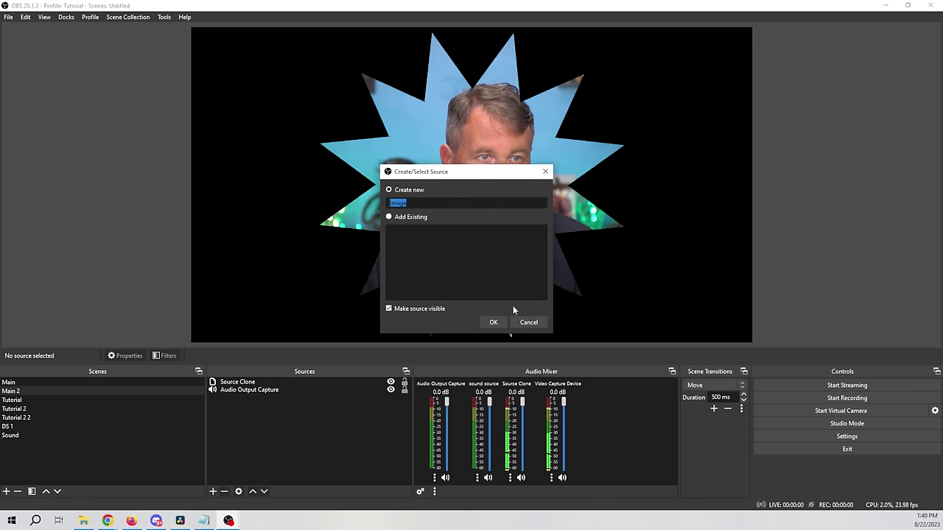
left_click(495, 322)
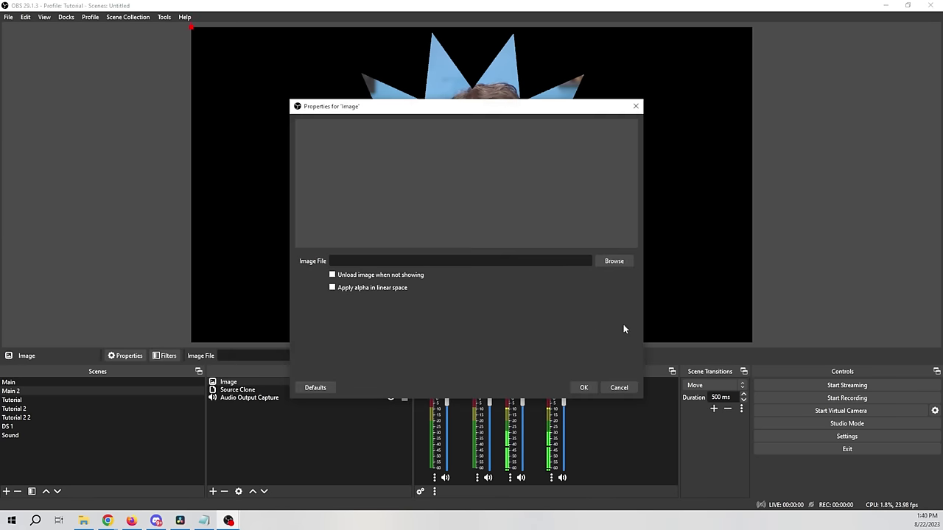
left_click(614, 262)
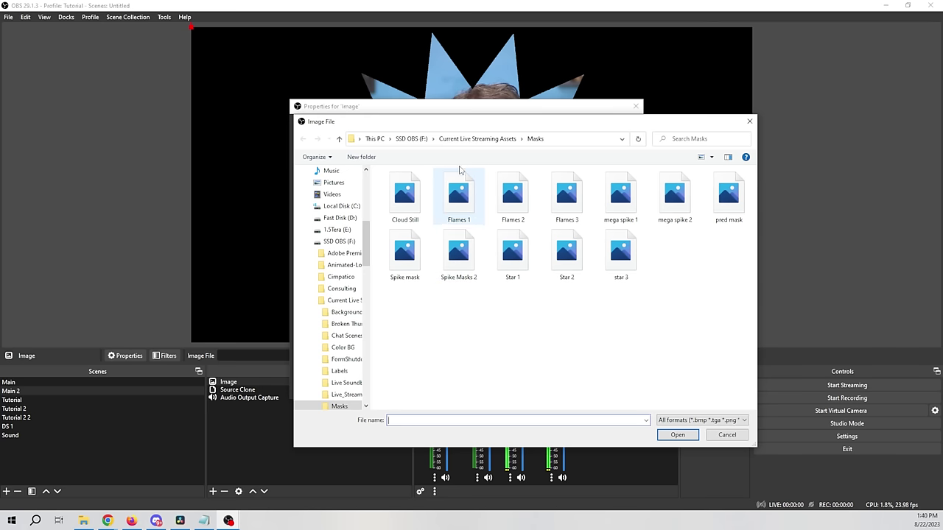
left_click(466, 140)
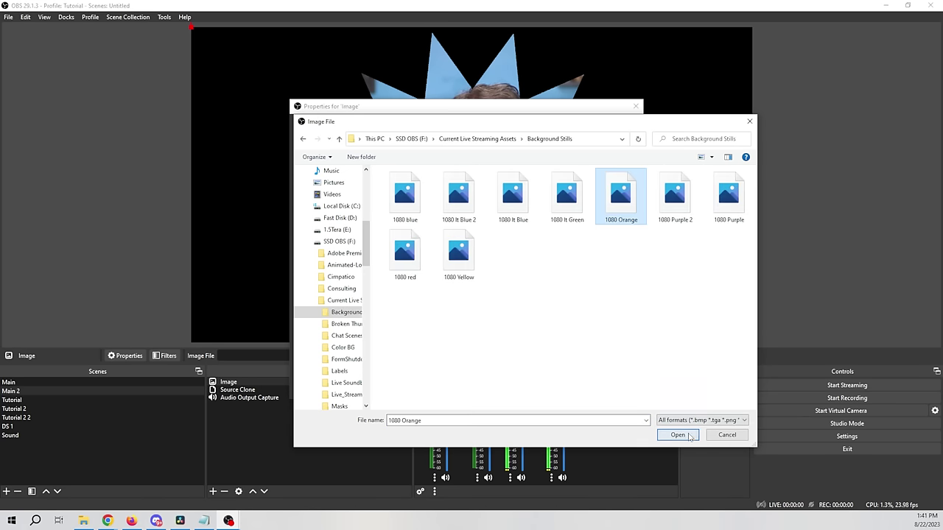
left_click(689, 436)
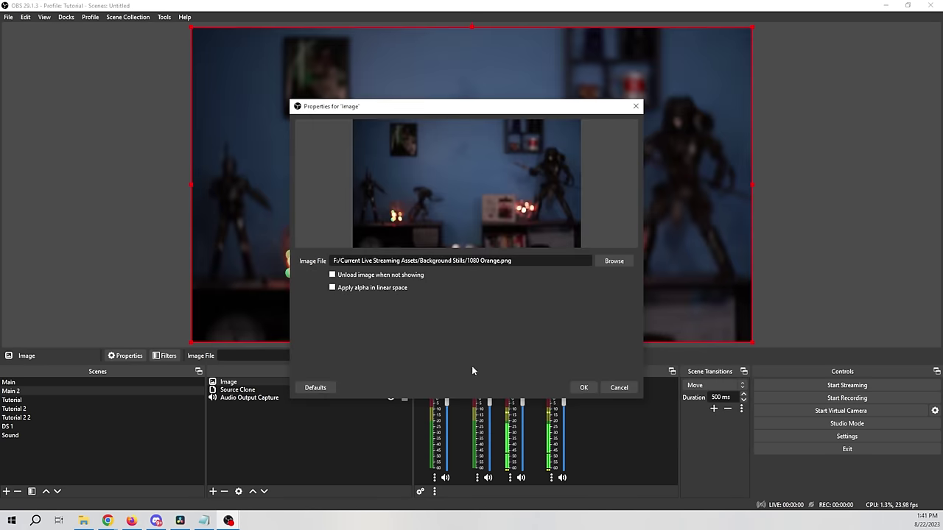
left_click(582, 389)
left_click_drag(279, 383, 281, 434)
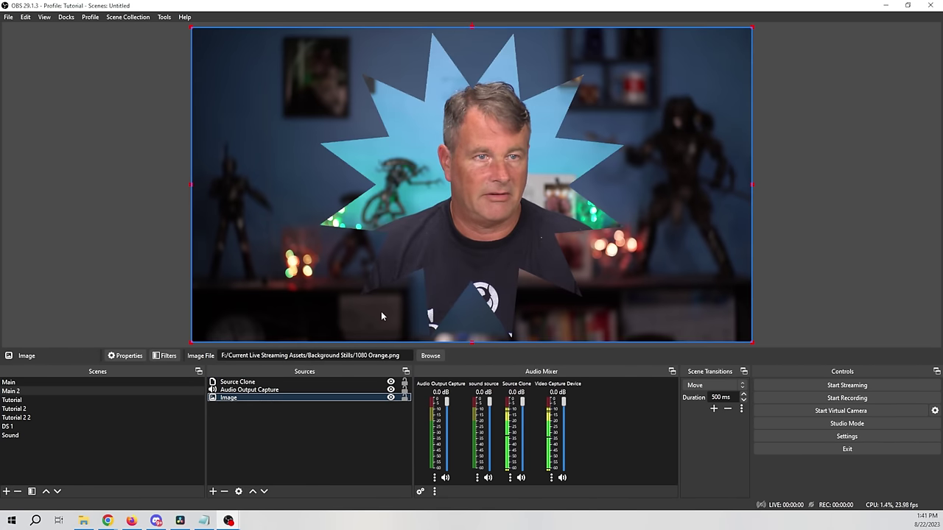
Step: Add a new Waveform Visualizer source with Video Capture Device as its audio source and Bars as the display mode
left_click(213, 491)
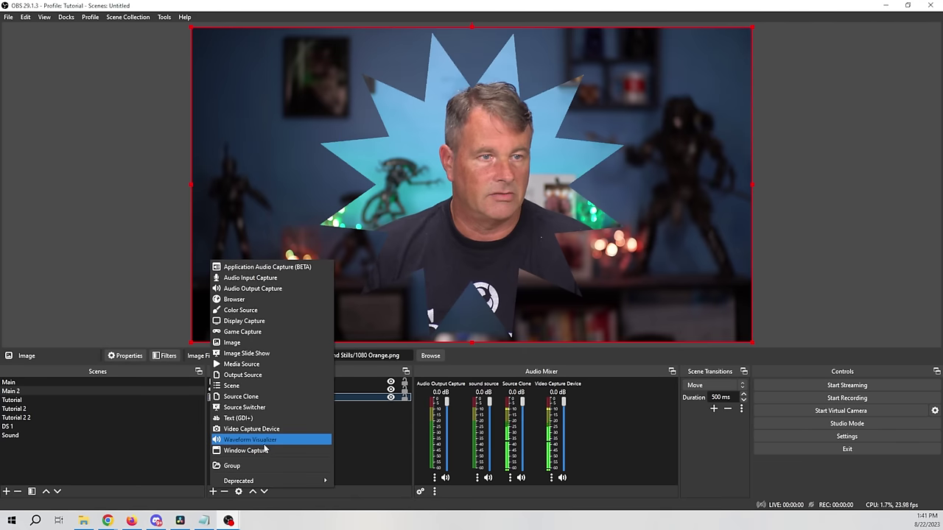
left_click(264, 442)
left_click(495, 322)
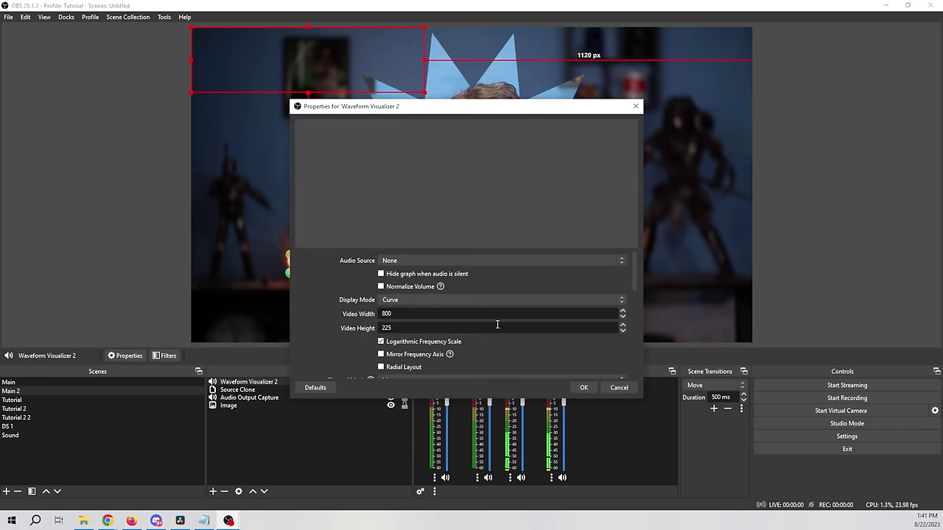
left_click(523, 260)
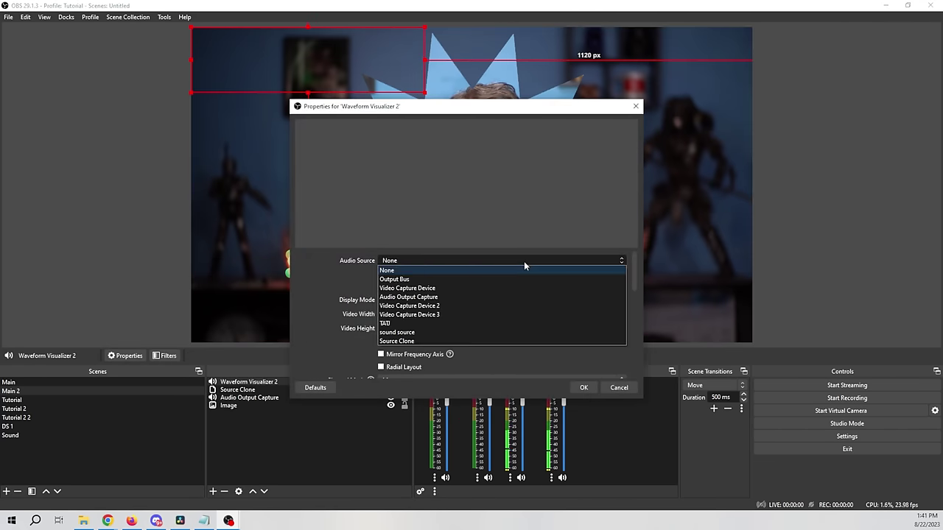
left_click(491, 289)
left_click(439, 300)
left_click(435, 319)
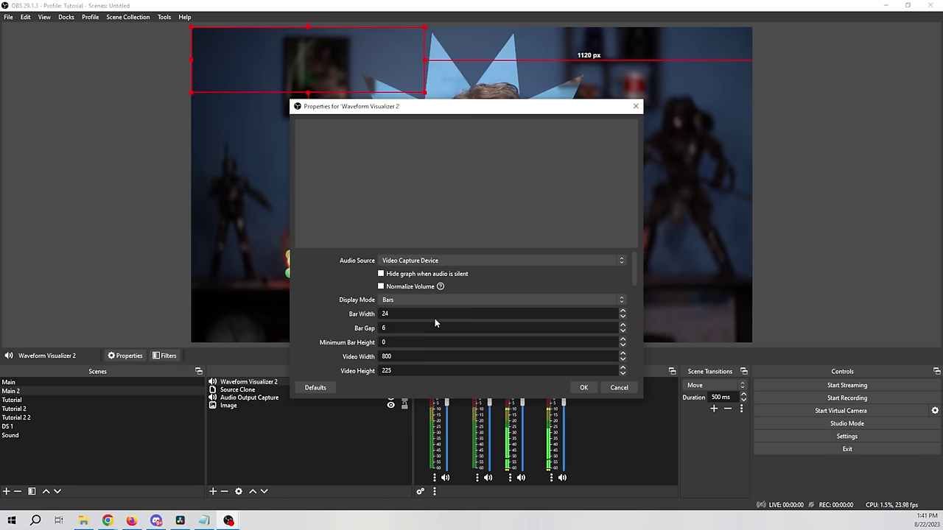
Step: Enable Radial Layout, Rounded Caps and Invert Radial Direction for the new visualizer
scroll(324, 322, "down", 3)
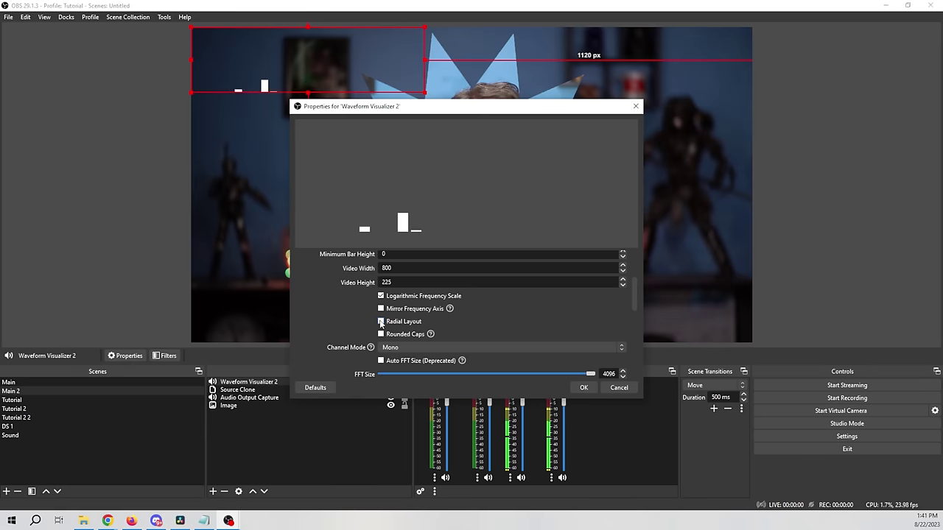
left_click(381, 322)
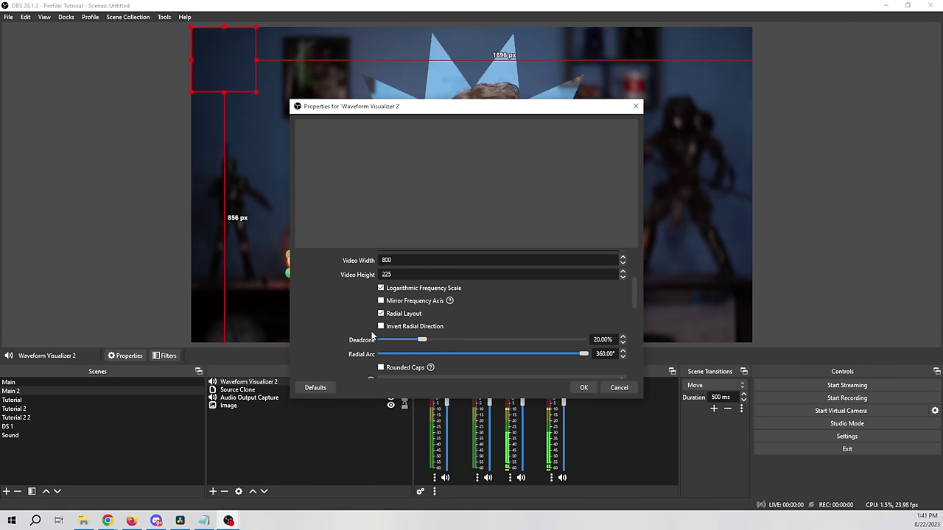
scroll(350, 325, "down", 1)
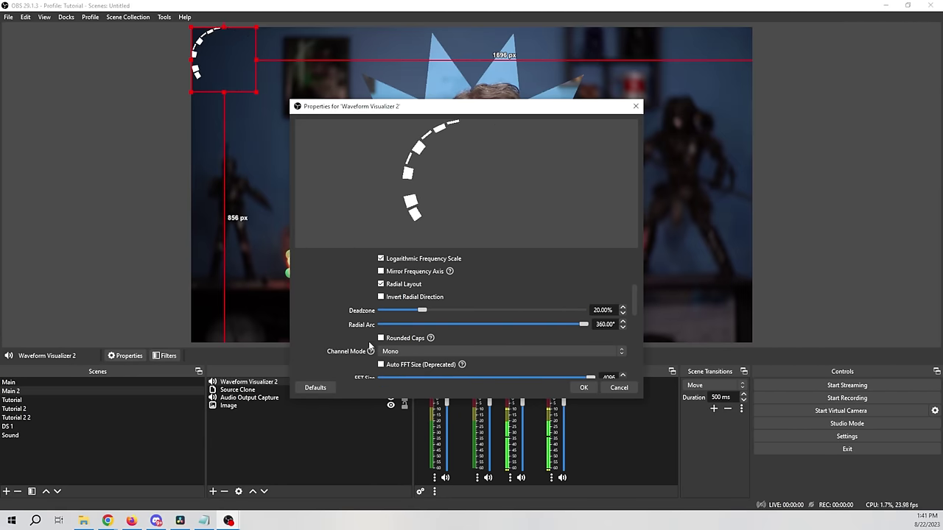
left_click(381, 337)
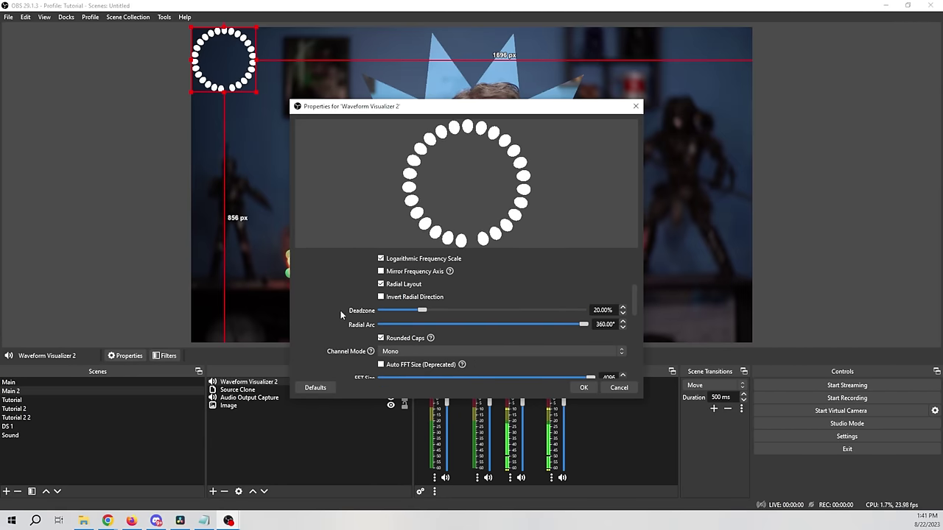
left_click(381, 296)
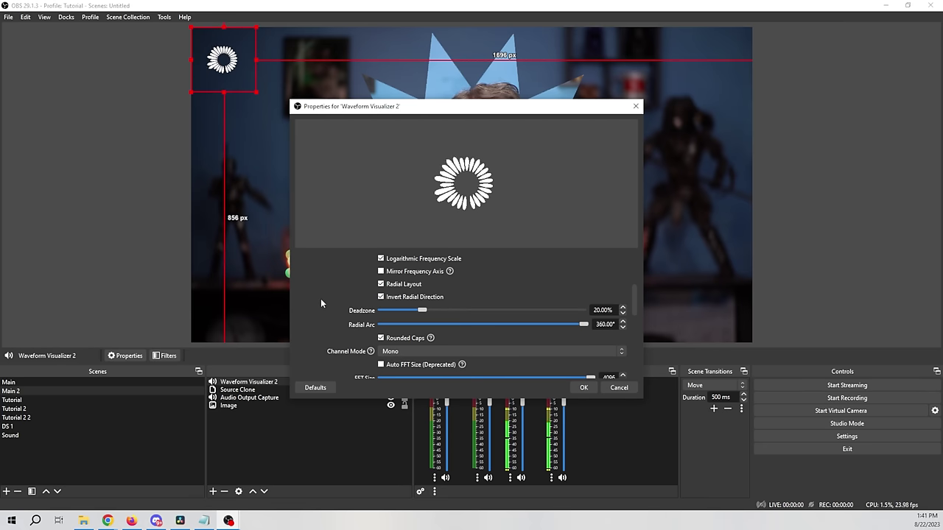
Step: Set the radial visualizer's base color to light blue #2696ff
scroll(321, 298, "down", 4)
scroll(320, 298, "down", 4)
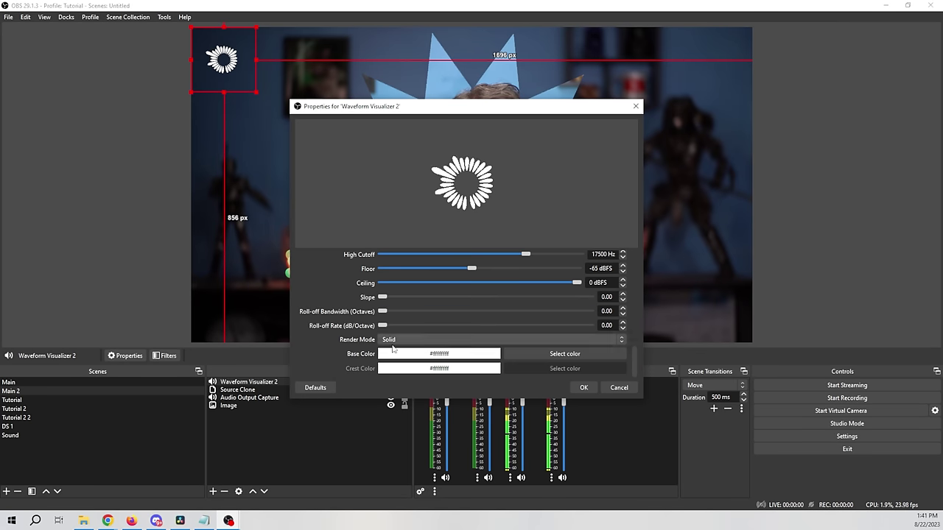
left_click(560, 354)
left_click(499, 171)
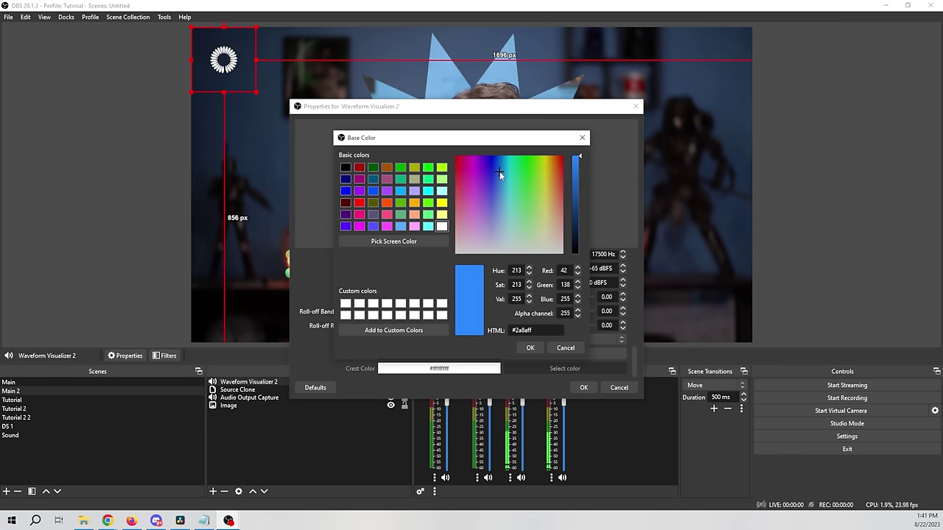
left_click(529, 348)
Step: Set the radial visualizer's render mode to Gradient with the yellow-green crest color #e3ff2e
left_click(436, 339)
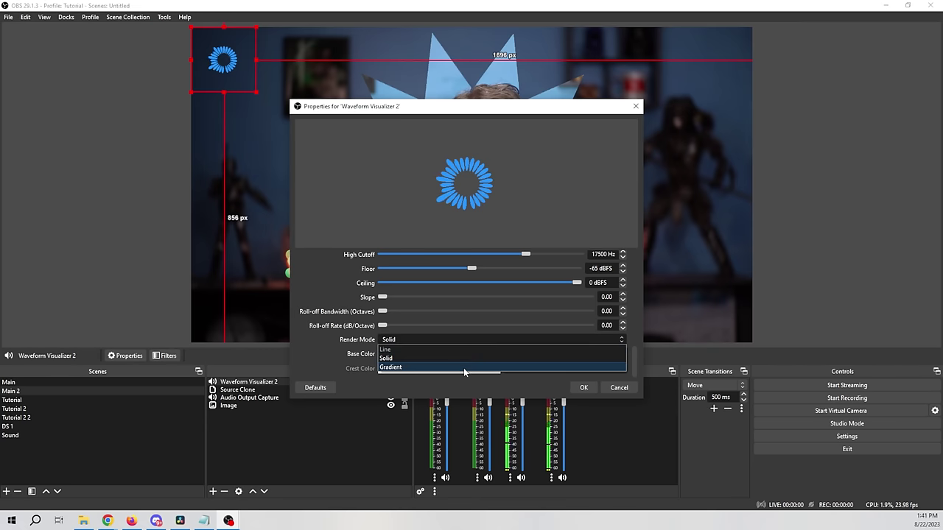
left_click(464, 367)
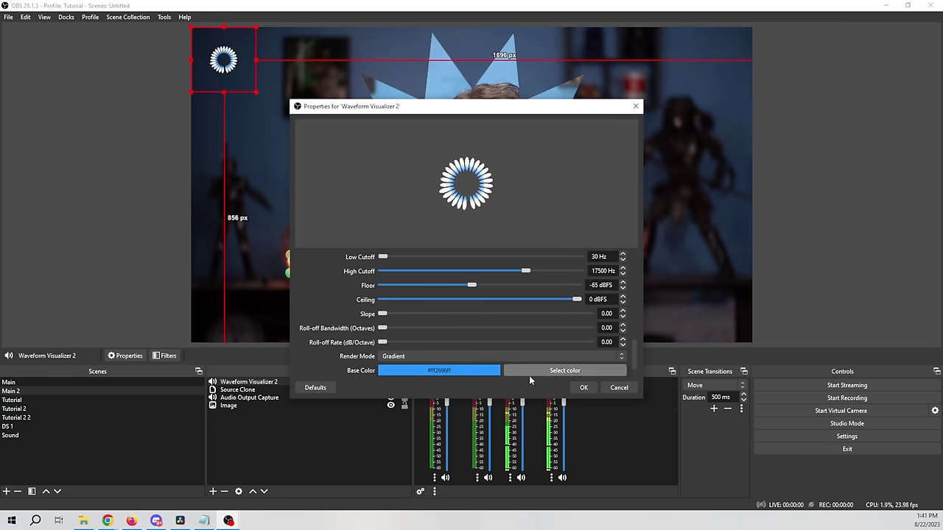
scroll(534, 365, "down", 1)
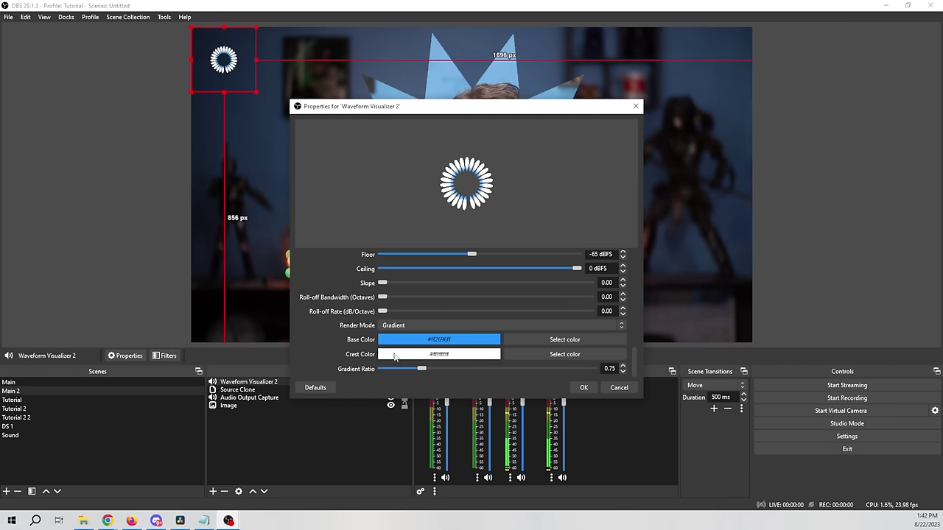
left_click(544, 354)
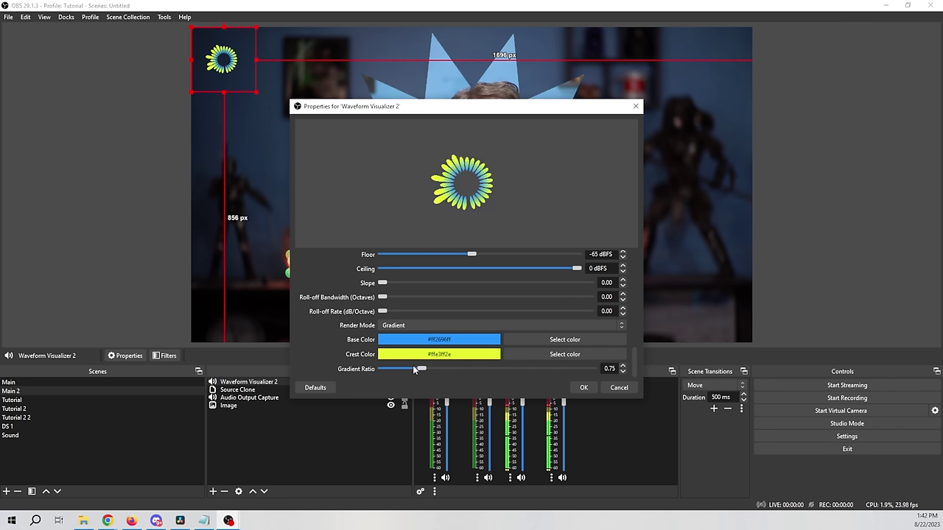
Step: Set the radial visualizer's gradient ratio to 1.26 and accept its properties
left_click_drag(416, 370, 493, 377)
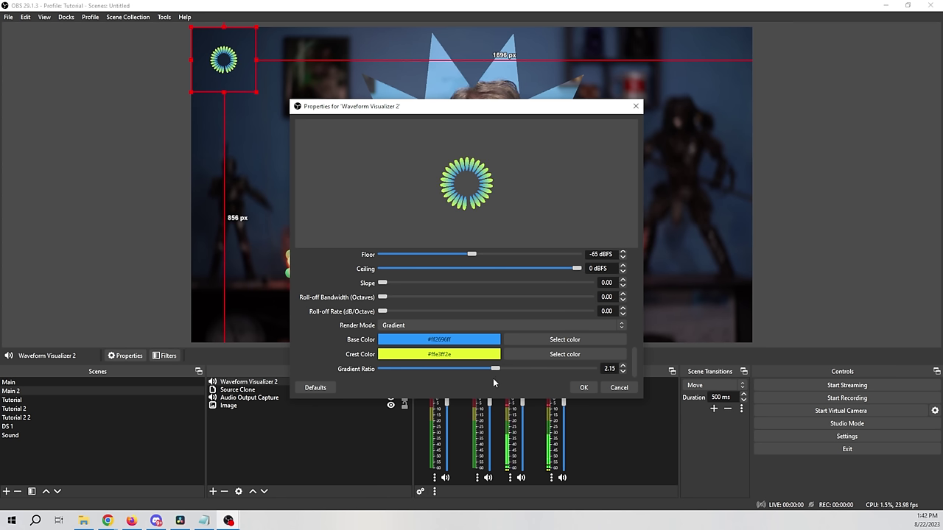
left_click_drag(495, 372, 461, 375)
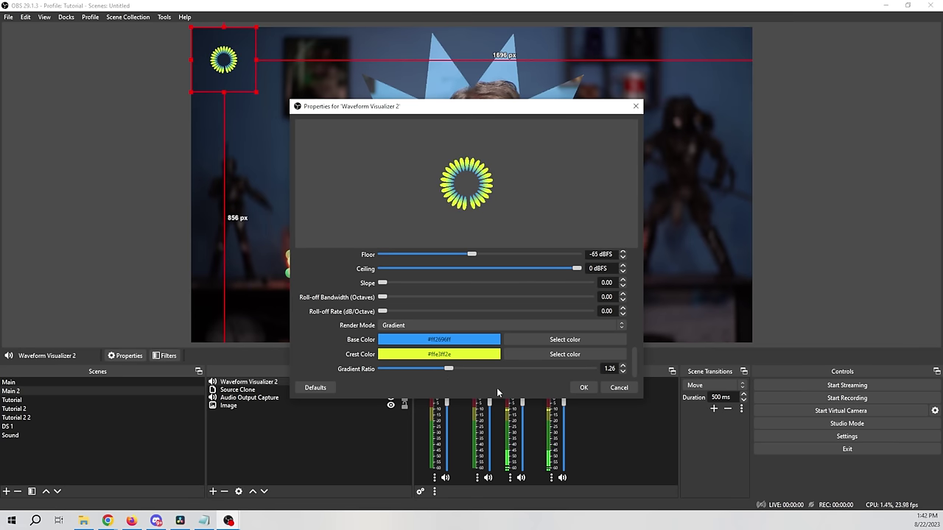
left_click(583, 388)
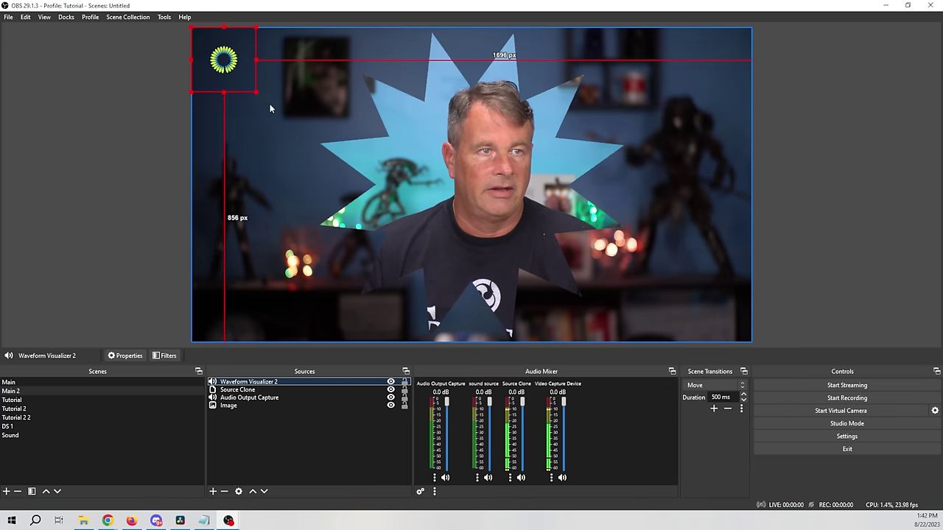
Step: Enlarge the radial visualizer to slightly wider than the canvas and center its ring around the face in the spiked webcam mask
left_click_drag(258, 93, 659, 346)
left_click_drag(488, 294, 484, 253)
left_click_drag(660, 217, 833, 233)
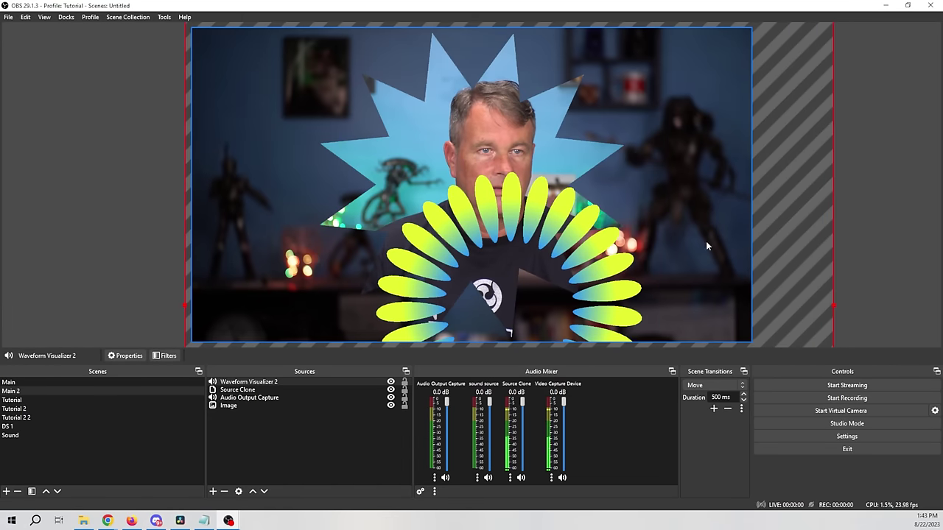
left_click_drag(553, 302, 520, 177)
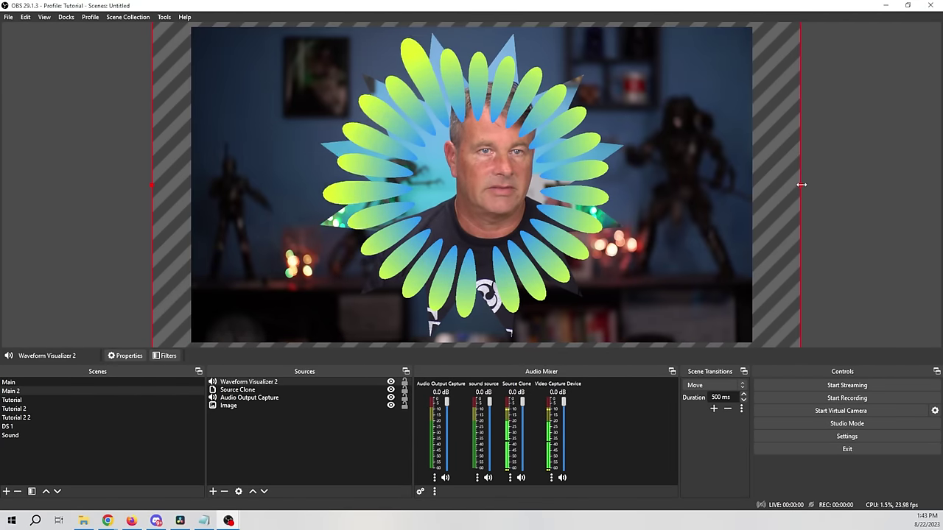
left_click_drag(802, 185, 741, 185)
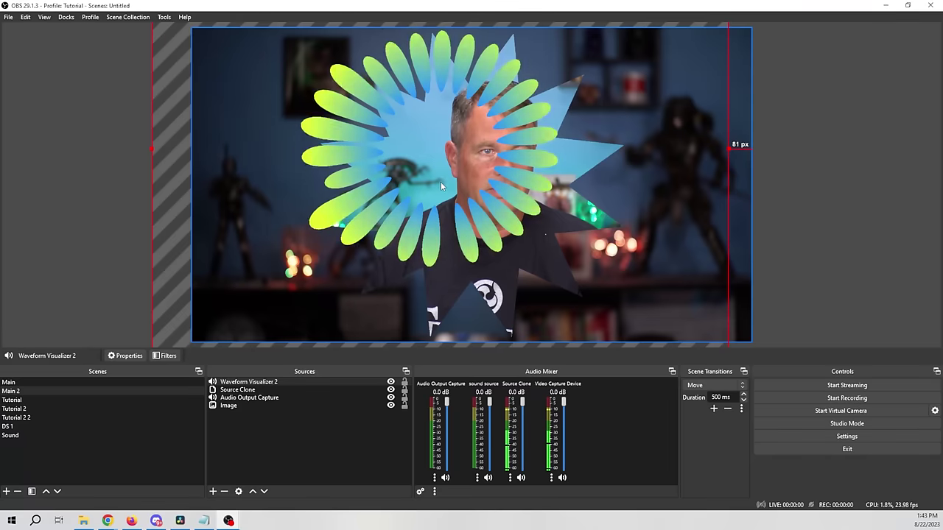
left_click_drag(454, 194, 478, 208)
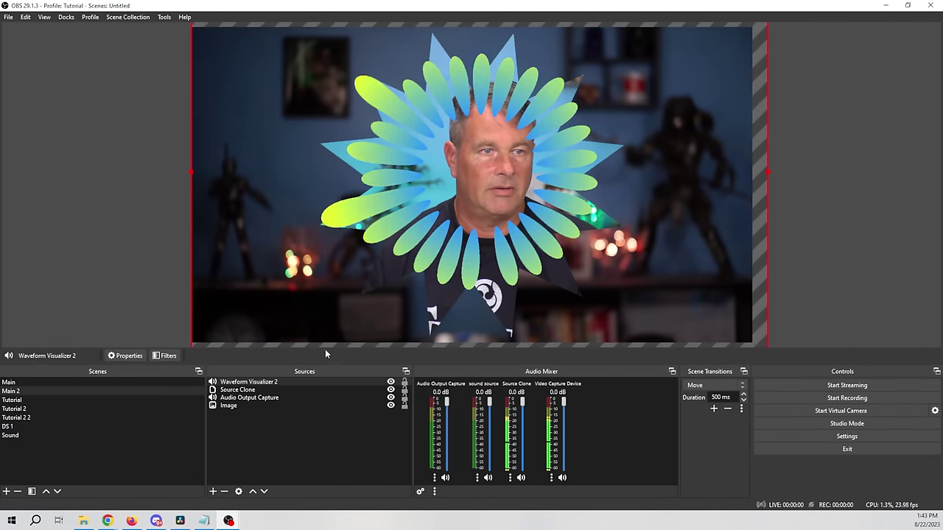
Step: Move Waveform Visualizer 2 beneath Source Clone in the source order and paste a duplicate copy of it into the scene
mouse_move(221, 382)
left_mouse_down()
mouse_move(246, 418)
mouse_move(254, 397)
left_mouse_up()
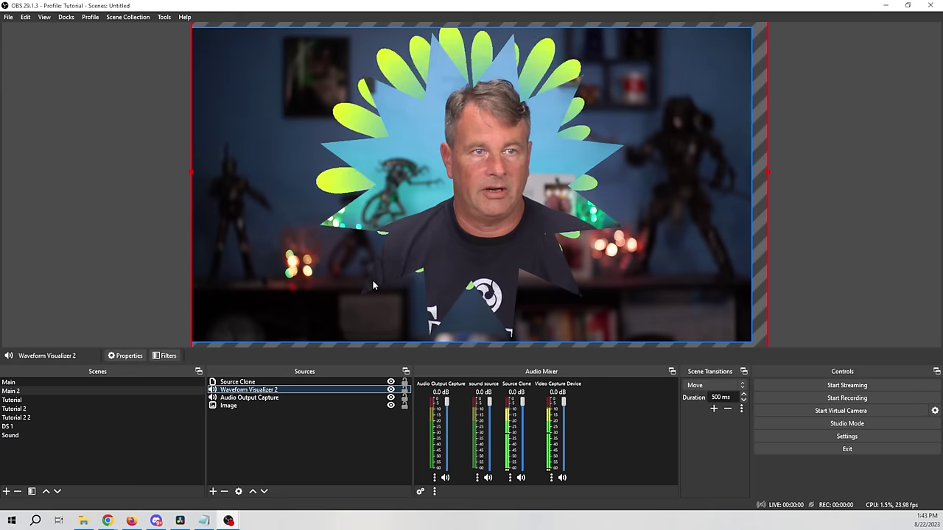
right_click(243, 389)
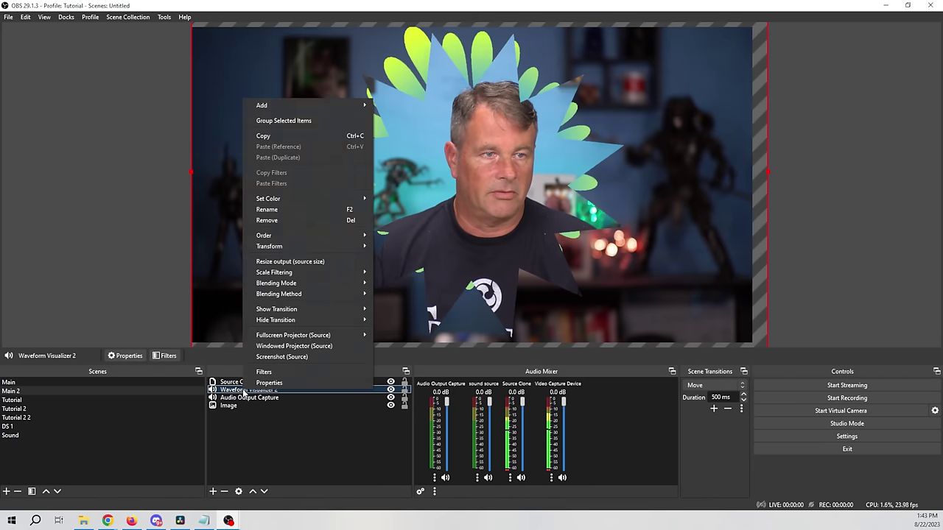
left_click(283, 136)
right_click(228, 444)
mouse_move(241, 452)
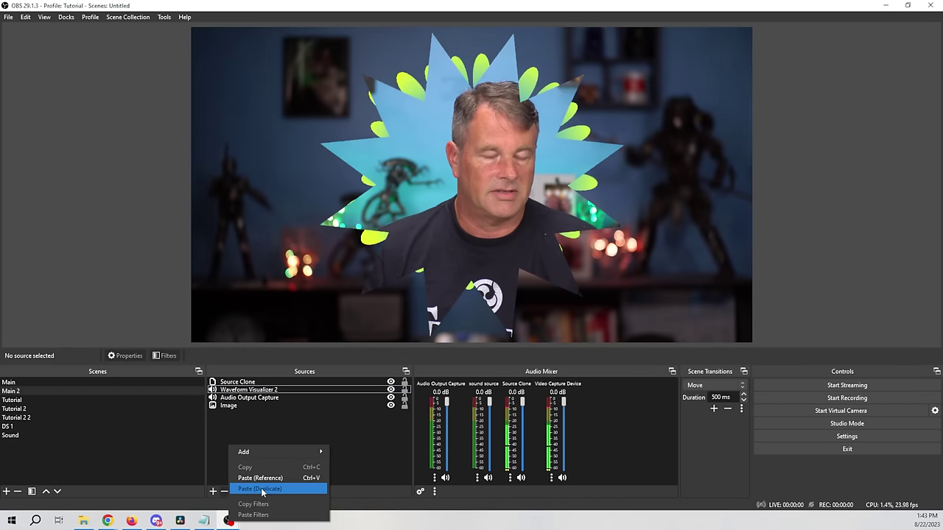
left_click(261, 490)
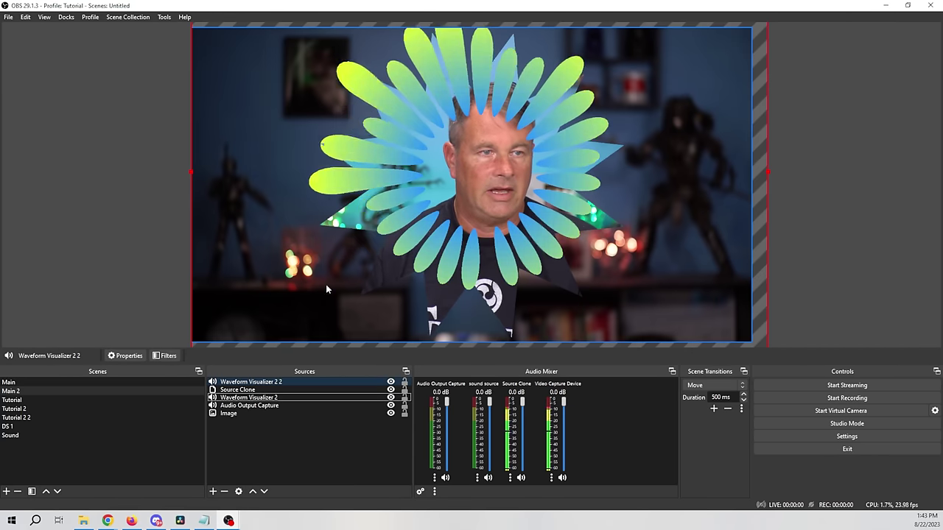
Step: Flip the original Waveform Visualizer 2 horizontally and move its duplicate directly beneath it in the source order
right_click(235, 399)
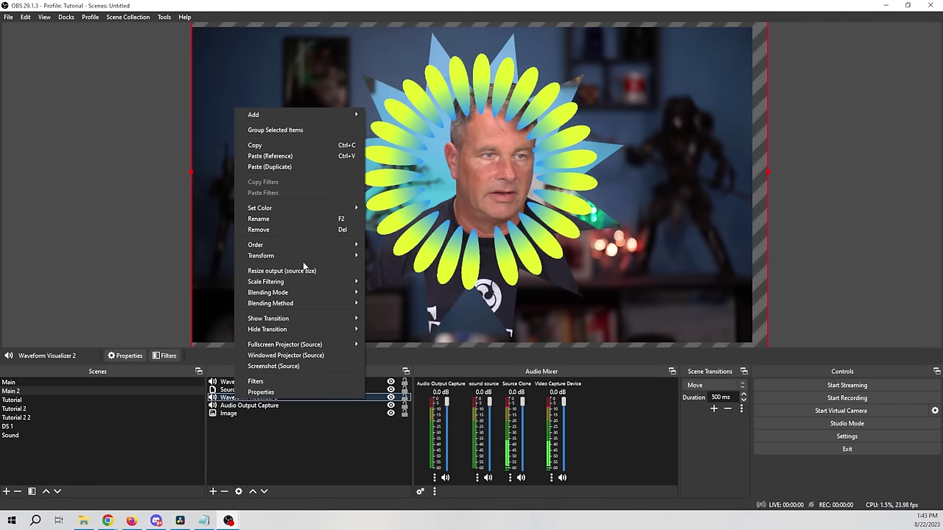
mouse_move(311, 255)
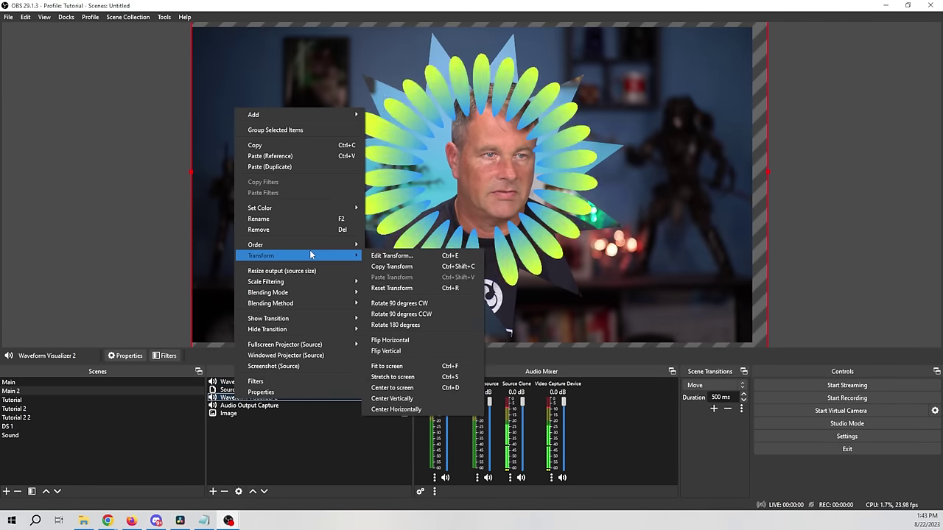
left_click(411, 340)
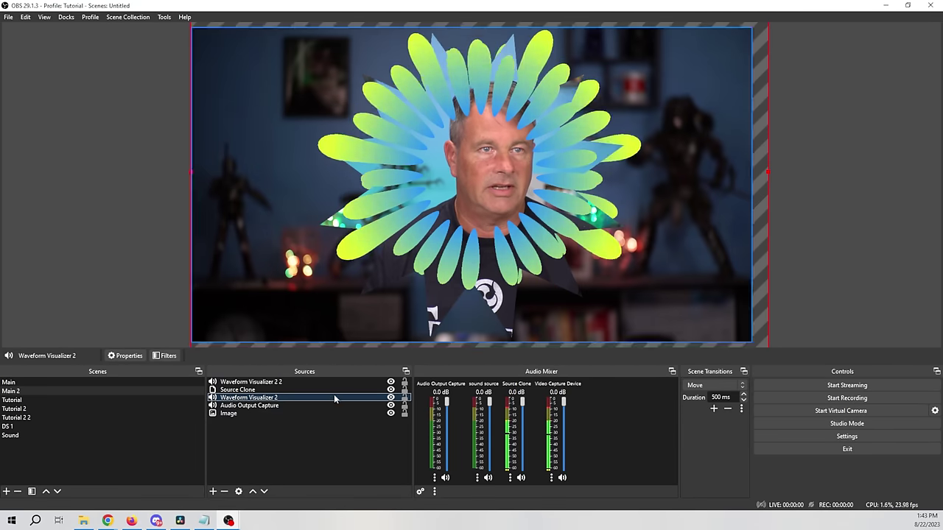
left_click_drag(272, 380, 278, 404)
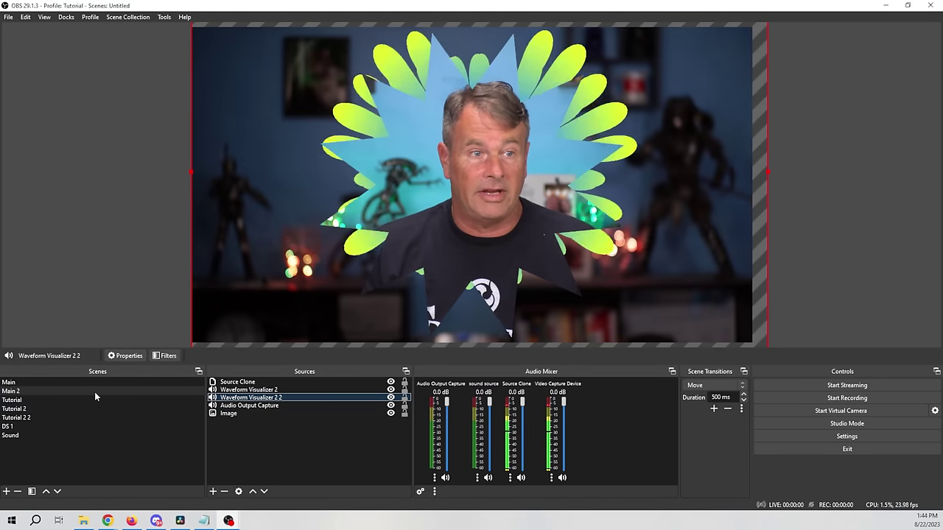
Step: Resize the Source Clone webcam from its lower-right corner, shrinking it to under half size and enlarging it again
left_click(272, 383)
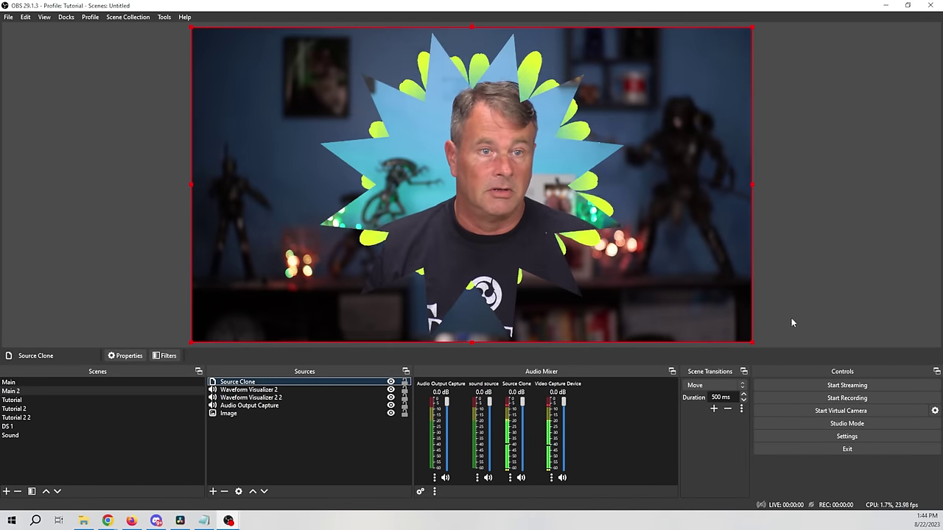
mouse_move(752, 342)
left_mouse_down()
mouse_move(456, 220)
mouse_move(479, 188)
mouse_move(416, 147)
mouse_move(378, 151)
left_mouse_up()
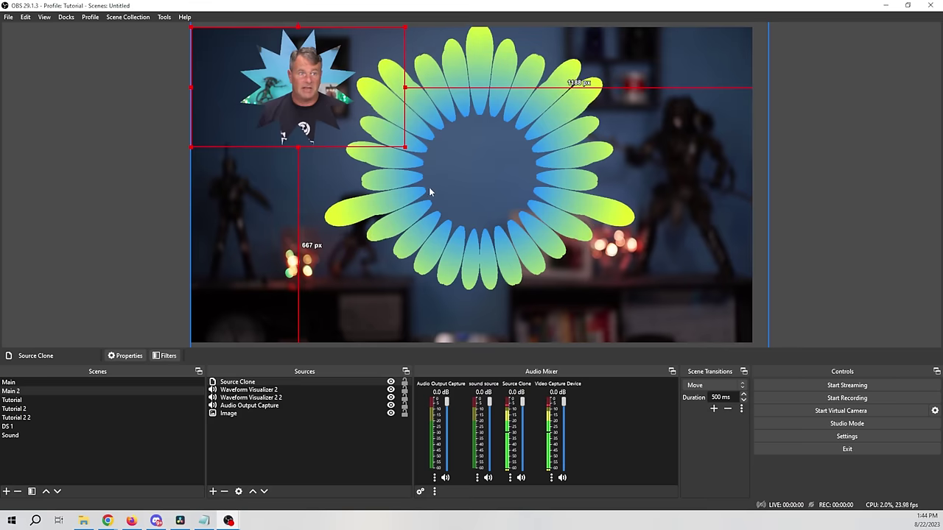
mouse_move(404, 149)
left_mouse_down()
mouse_move(432, 158)
mouse_move(631, 327)
mouse_move(670, 342)
left_mouse_up()
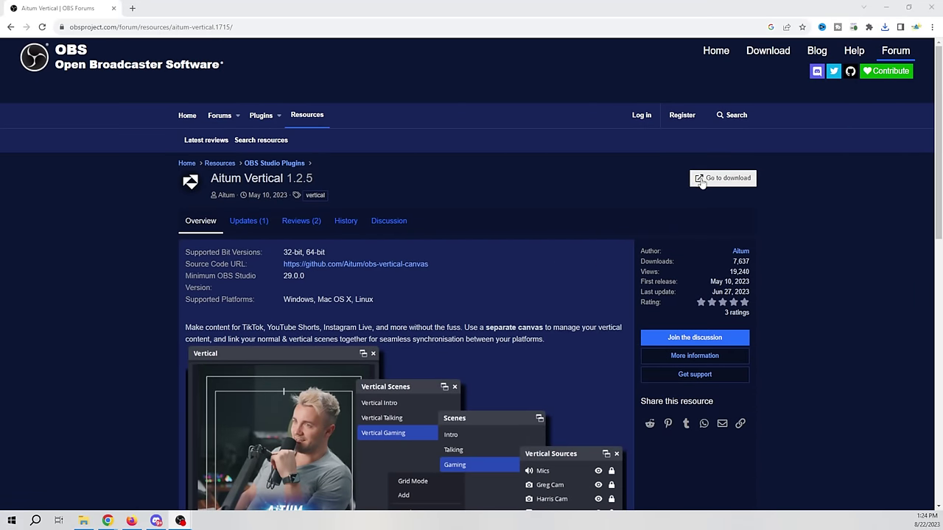
Step: Open the download for the Aitum Vertical 1.2.5 plugin from its OBS forum page
left_click(713, 180)
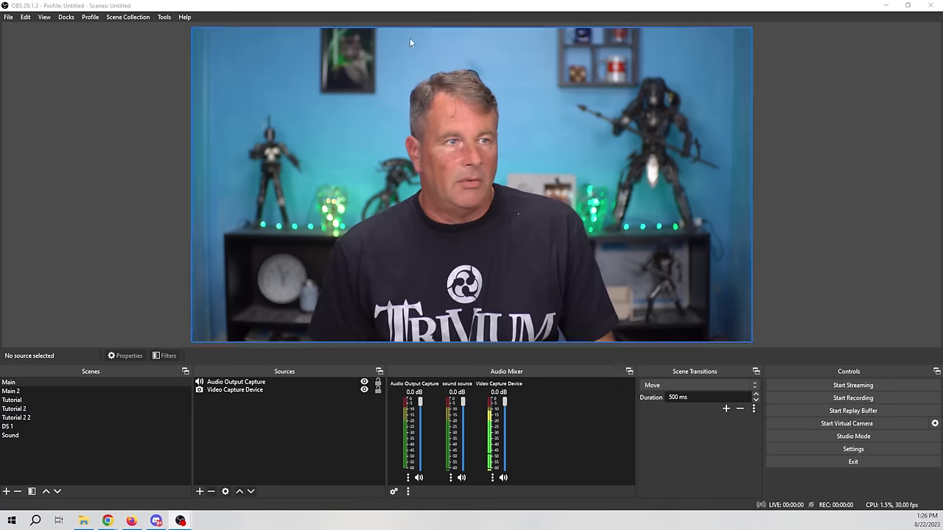
Step: In OBS, show the Vertical Scenes and Vertical Sources docks and place them side by side next to the preview
left_click(66, 17)
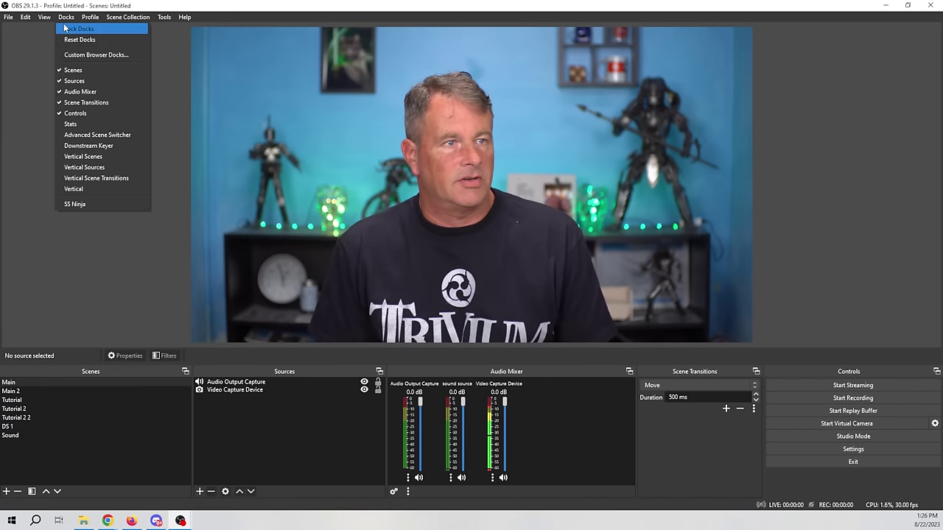
left_click(92, 159)
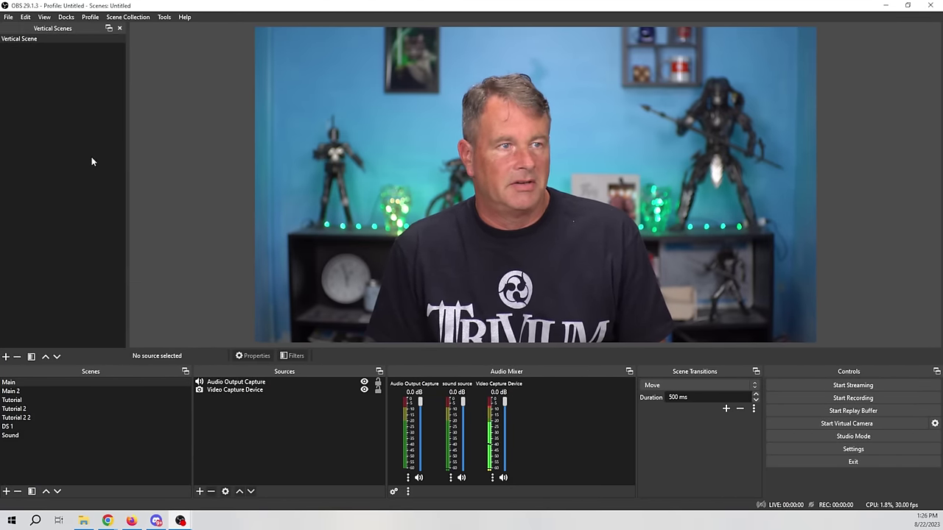
left_click(66, 17)
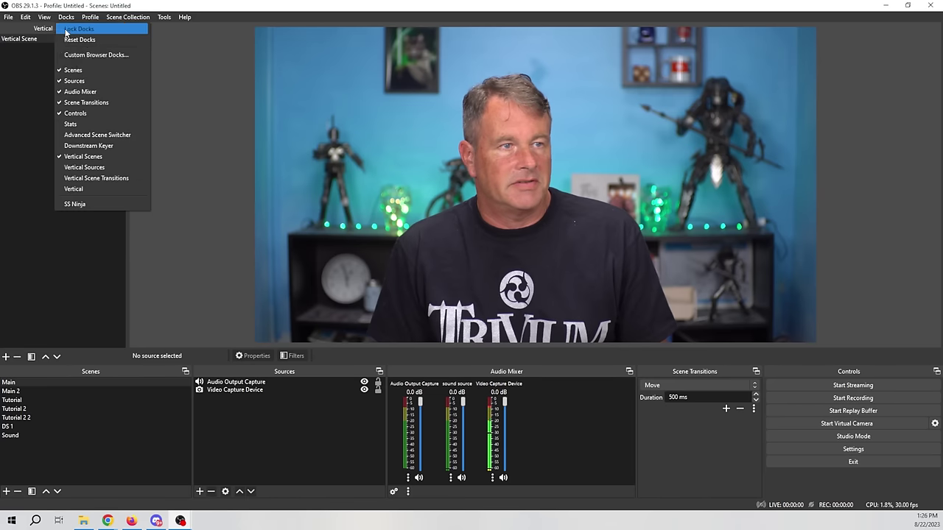
left_click(92, 168)
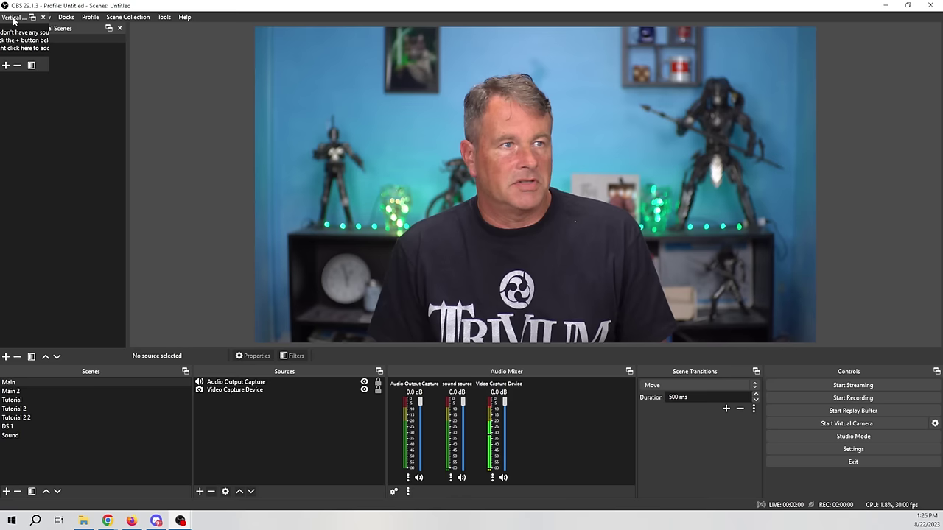
left_click_drag(13, 20, 173, 89)
left_click_drag(137, 165, 291, 170)
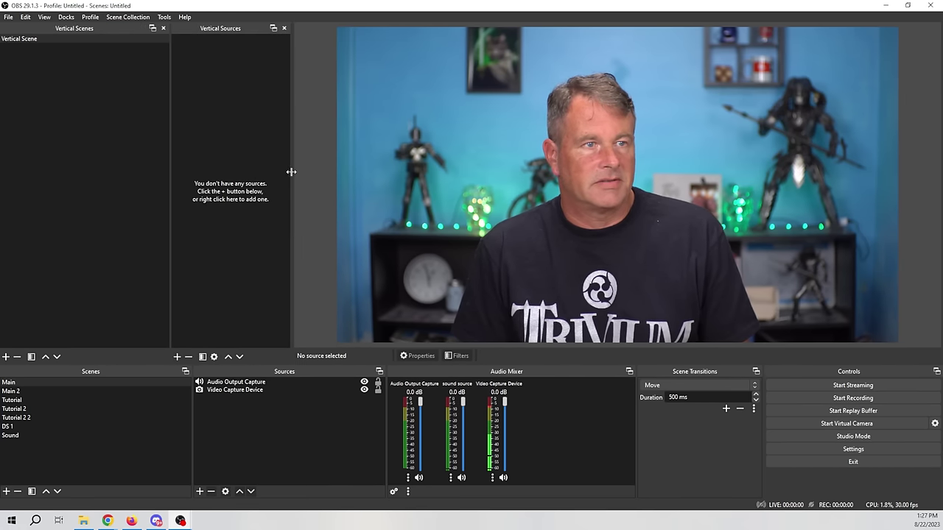
Step: Show the Vertical Scene Transitions dock and dock it on the opposite side of the preview from the Vertical Scenes dock
left_click(66, 17)
left_click(91, 176)
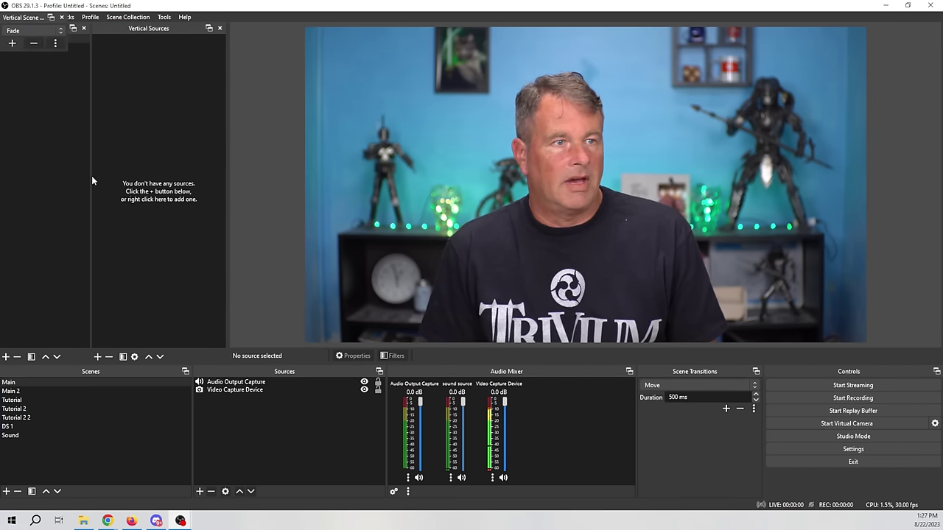
double_click(22, 17)
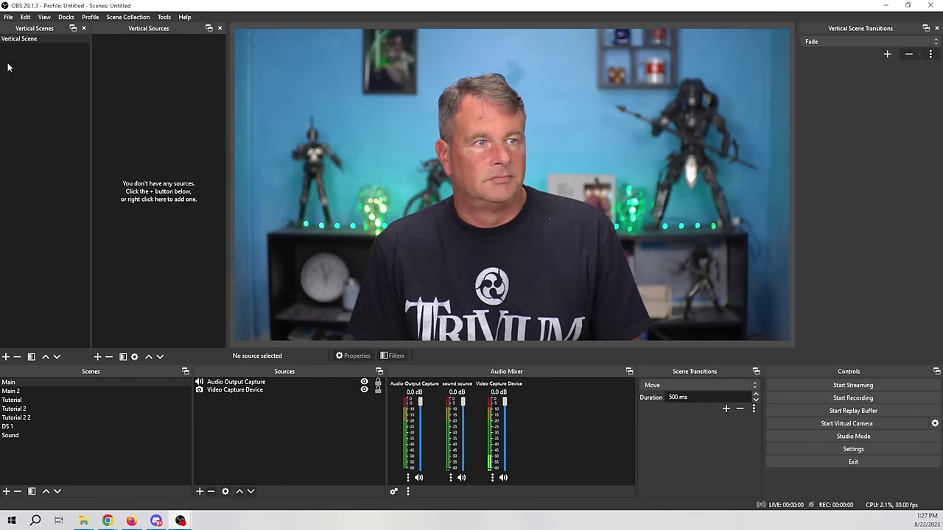
Step: Show the Vertical canvas dock between the main preview and Vertical Scene Transitions, and widen the Vertical Scenes dock
left_click(65, 17)
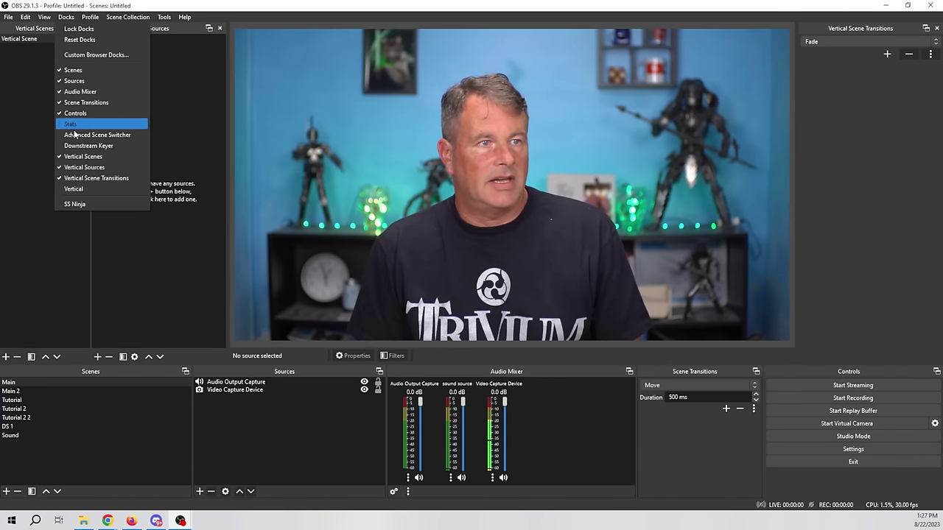
left_click(83, 189)
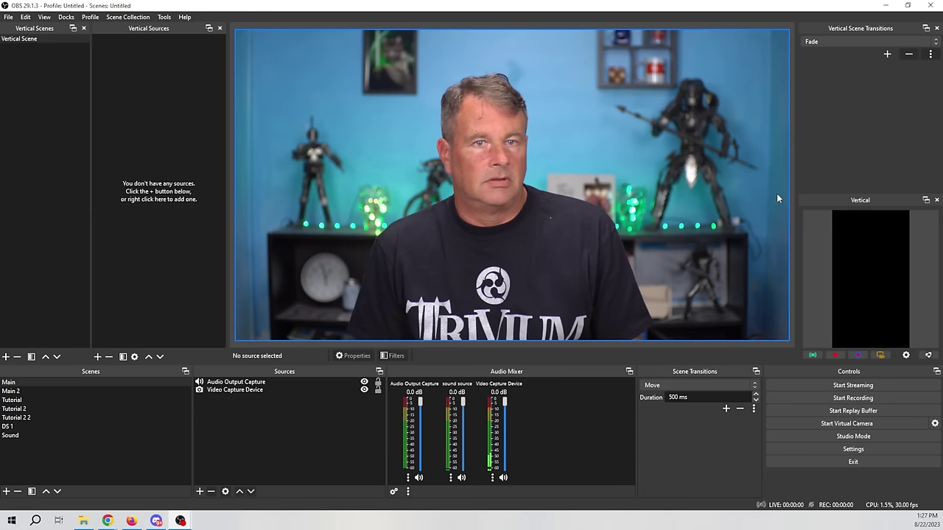
left_click_drag(867, 205, 818, 151)
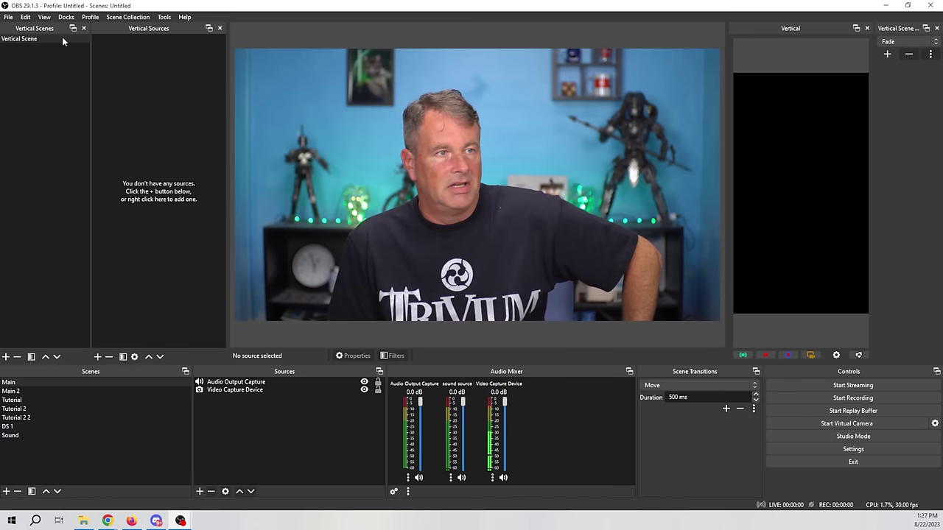
left_click_drag(90, 83, 114, 89)
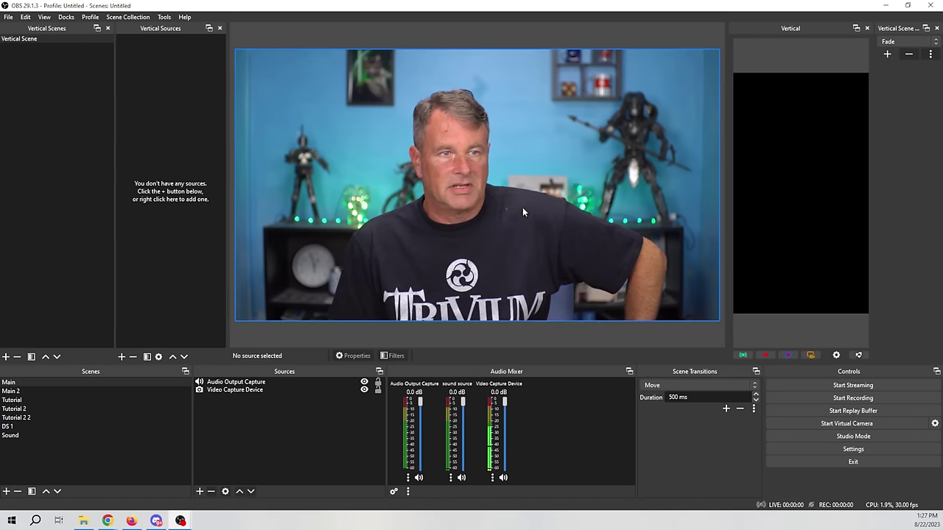
Step: Review the General, Streaming and Recording pages of the vertical canvas settings
left_click(837, 355)
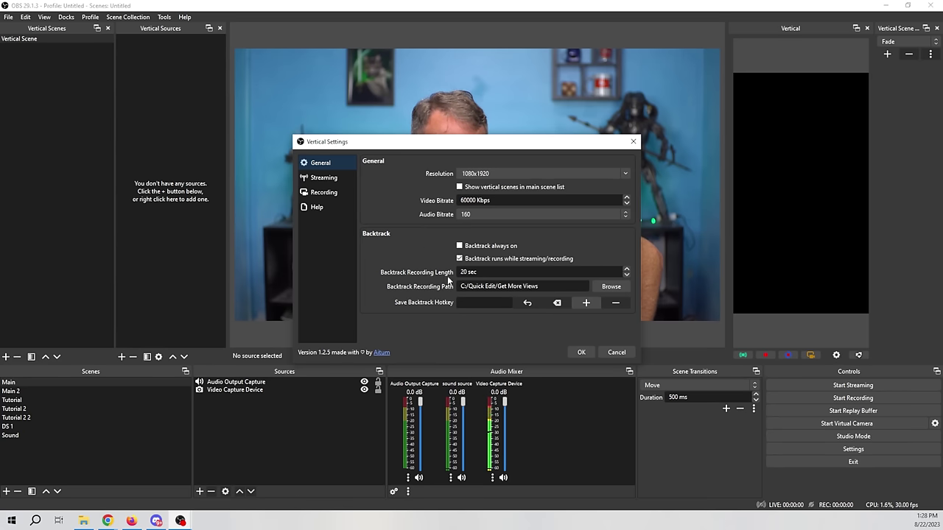
left_click(324, 179)
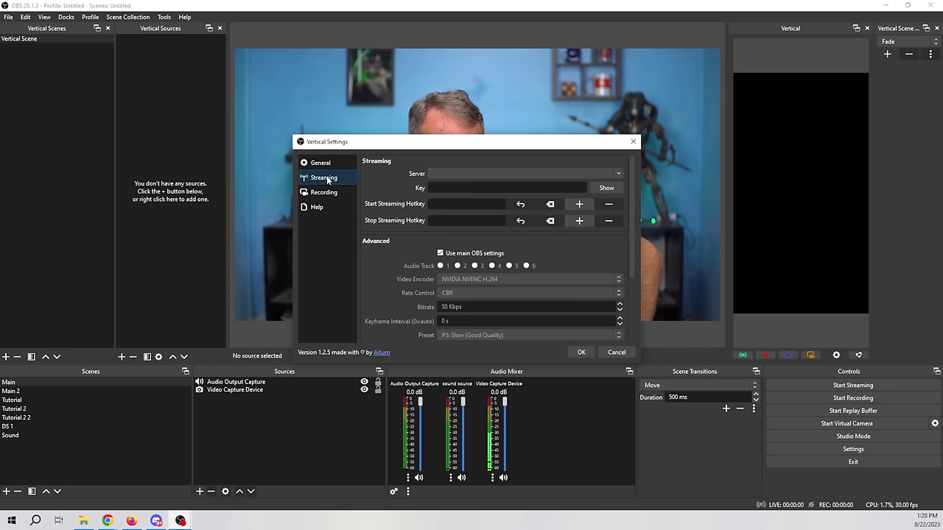
left_click(324, 193)
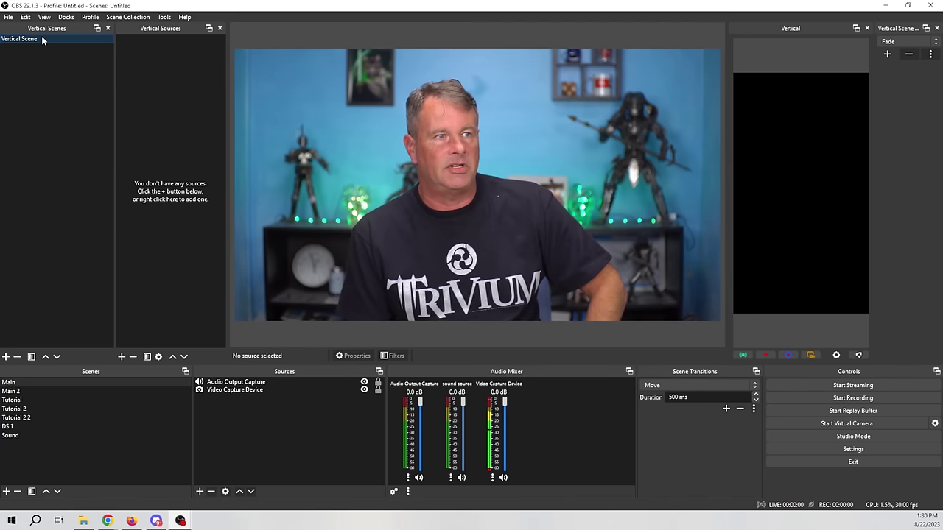
Step: Rename the vertical scene as Main Vert
right_click(41, 38)
mouse_move(119, 104)
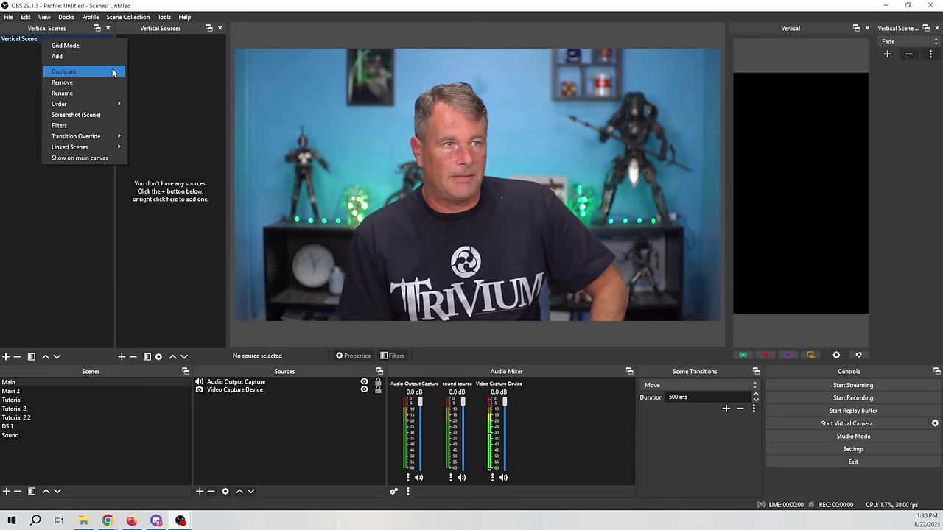
left_click(109, 93)
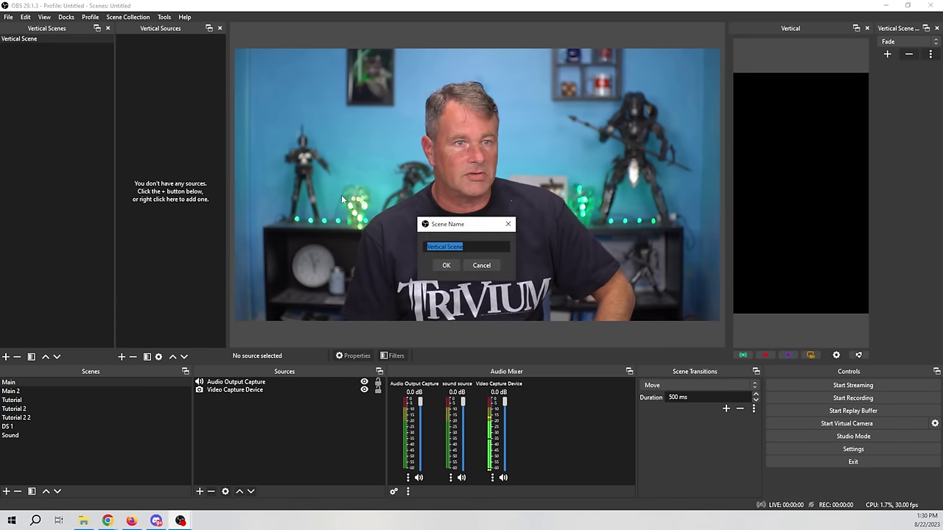
type("Main ")
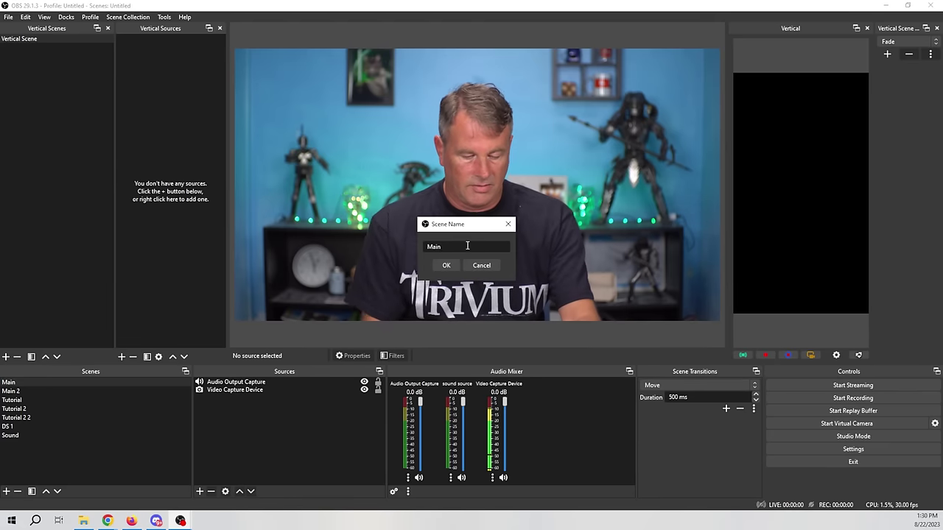
type("Vert")
key("Return")
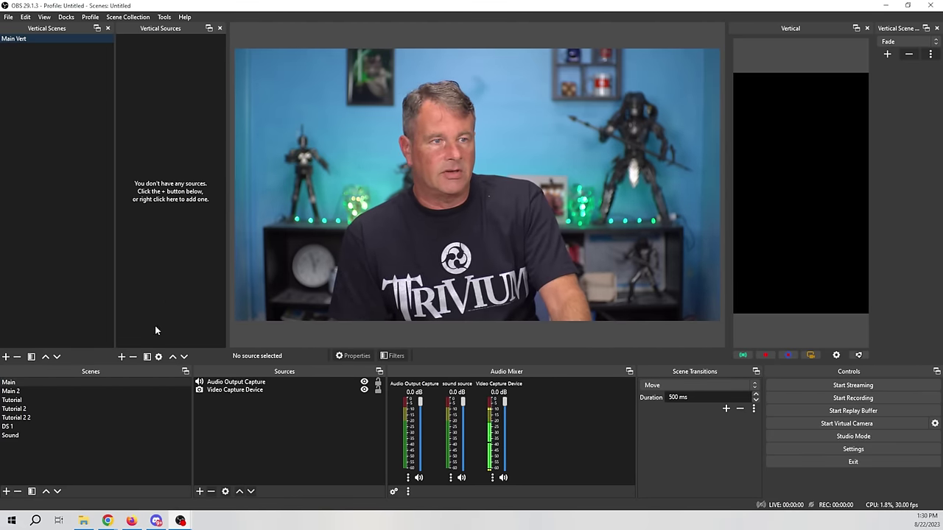
Step: Add the existing Video Capture Device to the Main Vert scene and enlarge it to fill the vertical canvas
left_click(124, 357)
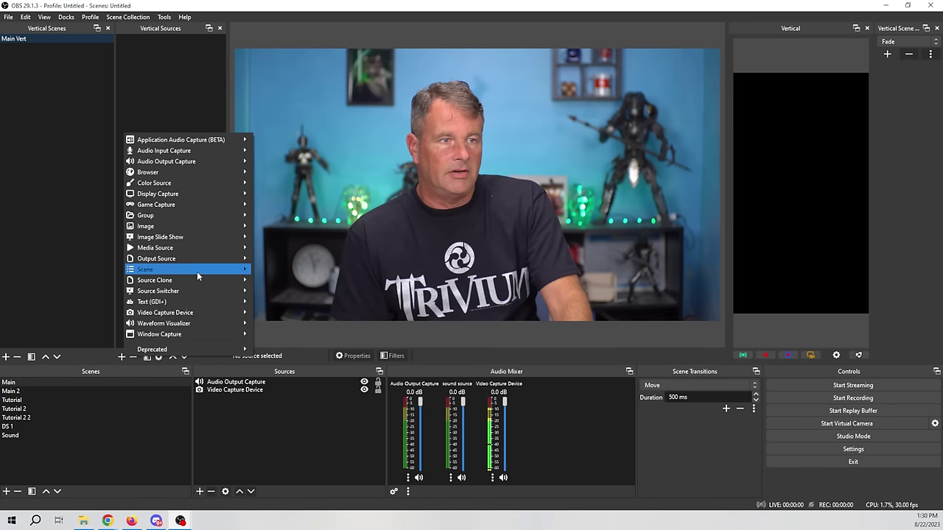
mouse_move(214, 202)
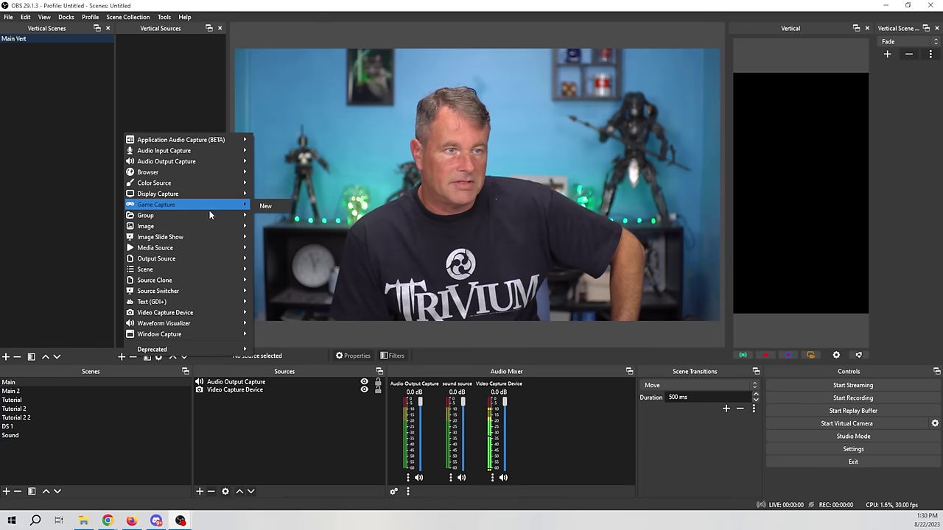
mouse_move(199, 312)
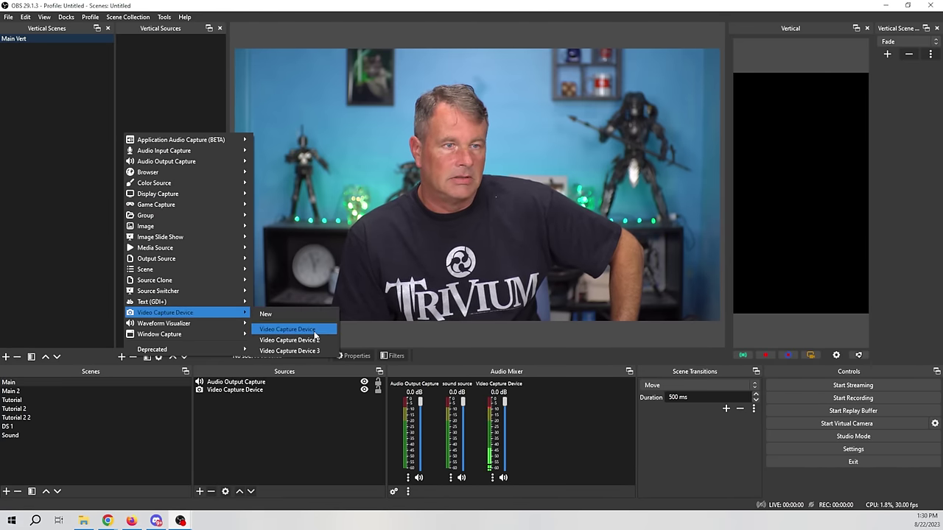
left_click(287, 329)
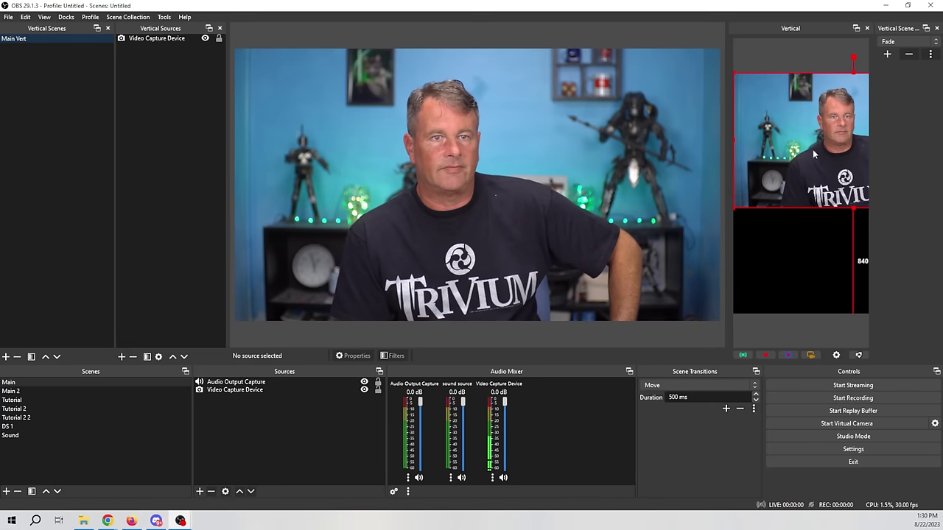
left_click_drag(733, 209, 613, 308)
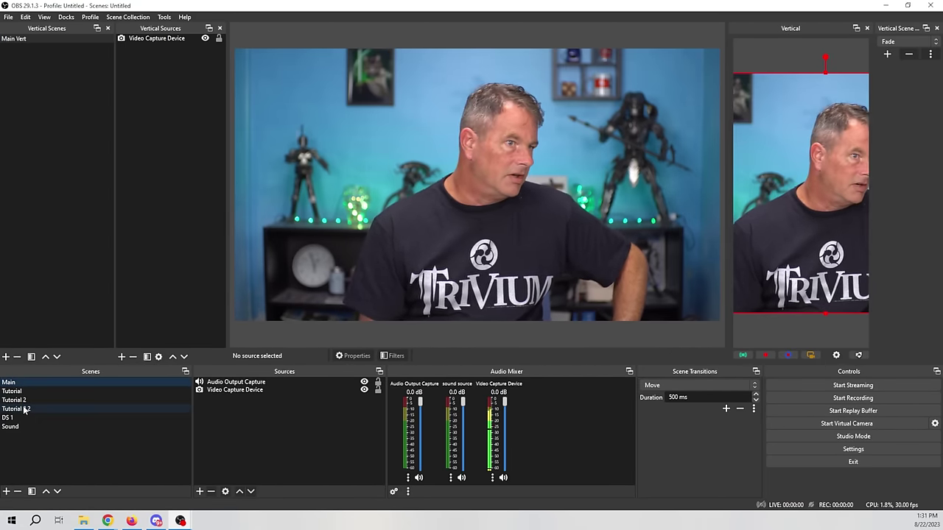
Step: Switch the main canvas to the Tutorial 2 2 scene and create a vertical scene named Tutorial Vert
left_click(24, 410)
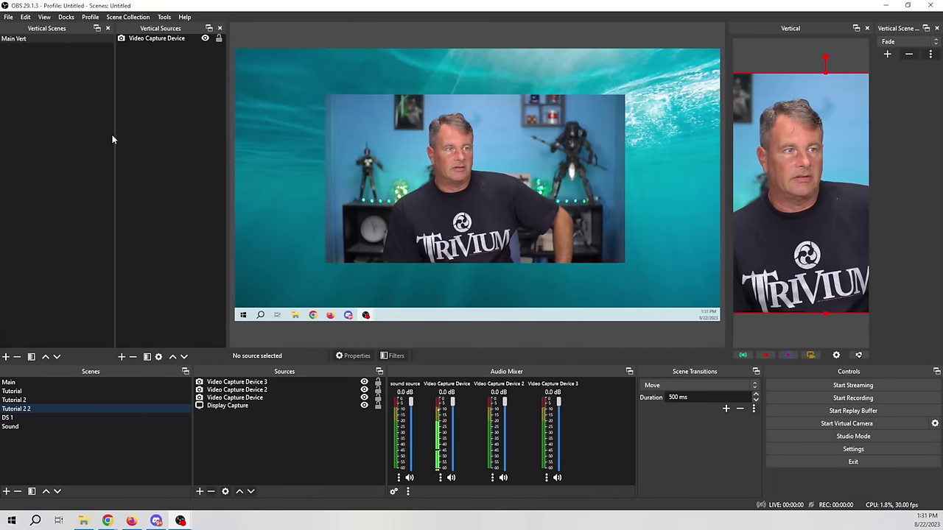
left_click(6, 357)
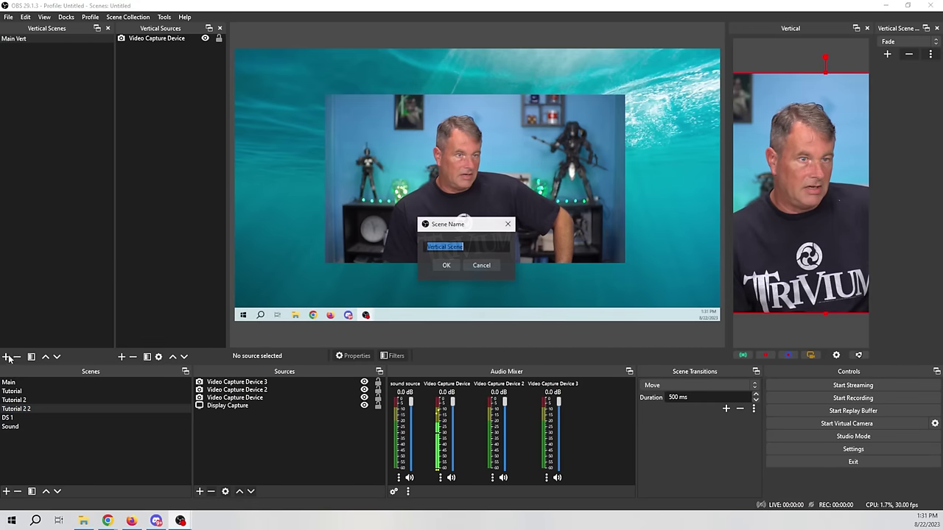
type("Tutorial Vert")
left_click(446, 265)
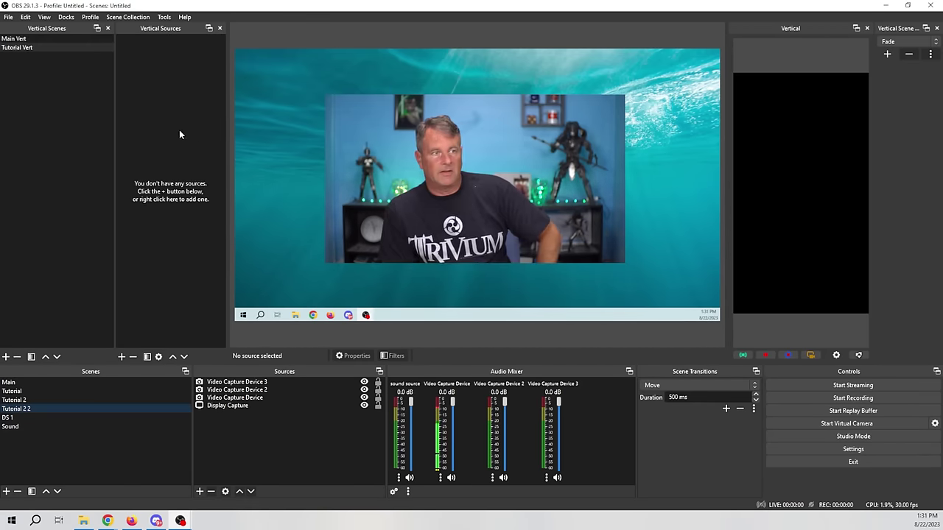
Step: Add the existing Display Capture and the existing Video Capture Device as sources in the Tutorial Vert scene
left_click(123, 358)
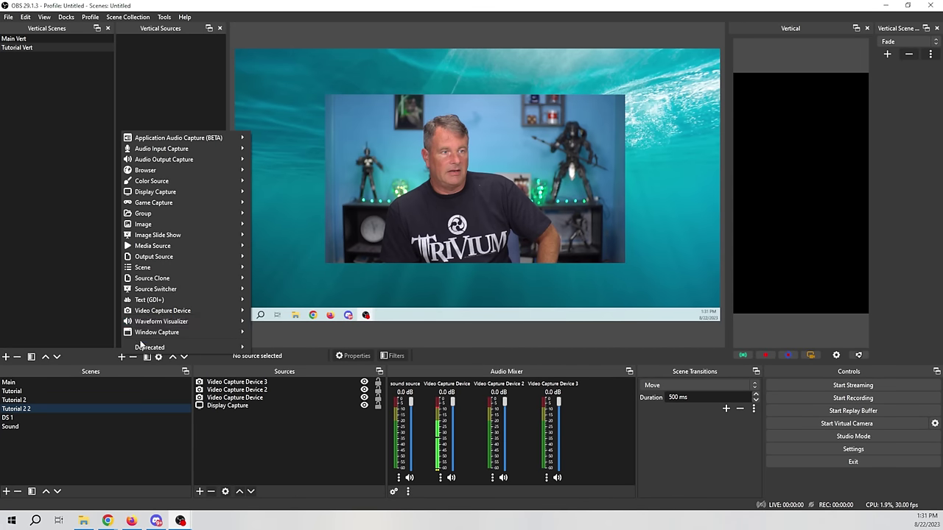
mouse_move(196, 321)
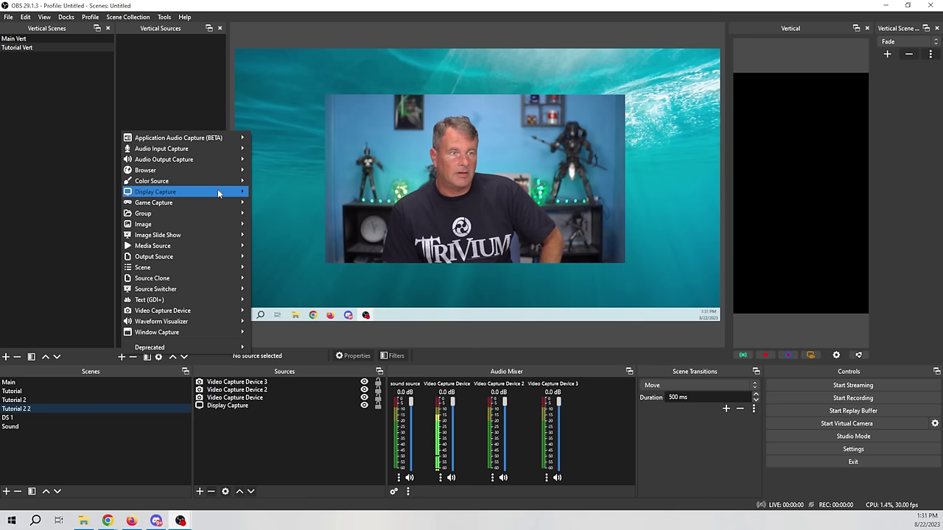
mouse_move(218, 181)
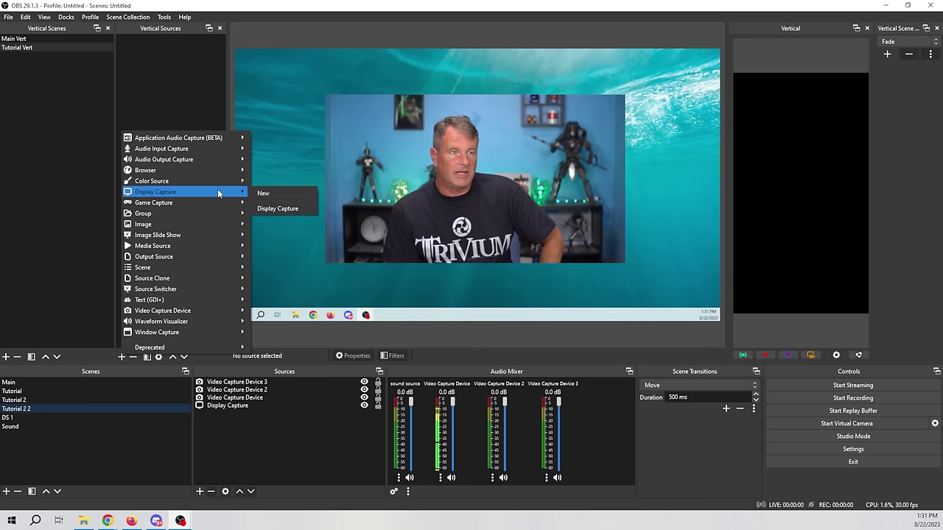
left_click(298, 210)
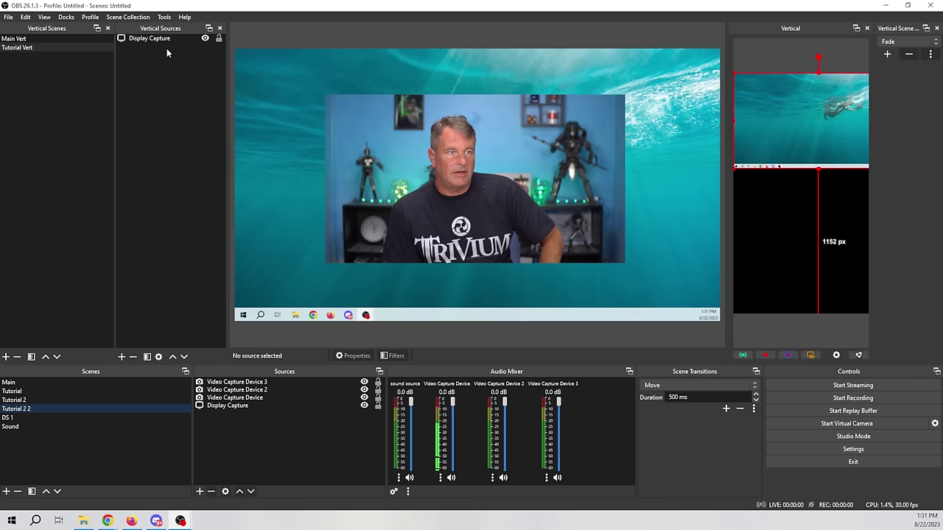
left_click(122, 357)
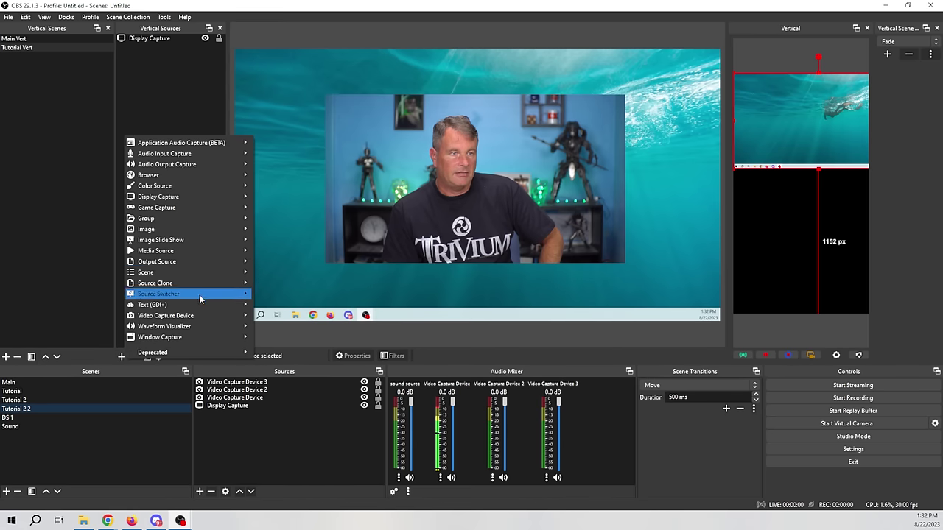
left_click(294, 340)
Step: Enlarge the display capture to fill the vertical canvas and place the camera across its middle, about 388 px from the top edge
left_click_drag(812, 168, 799, 228)
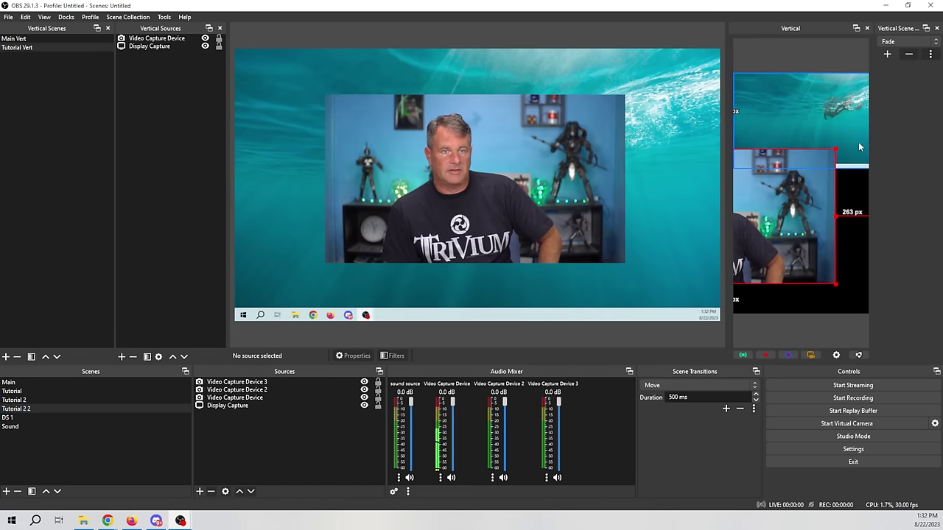
left_click(833, 141)
left_click_drag(818, 168, 763, 315)
left_click_drag(850, 283, 713, 287)
left_click(793, 250)
left_click_drag(835, 216, 901, 198)
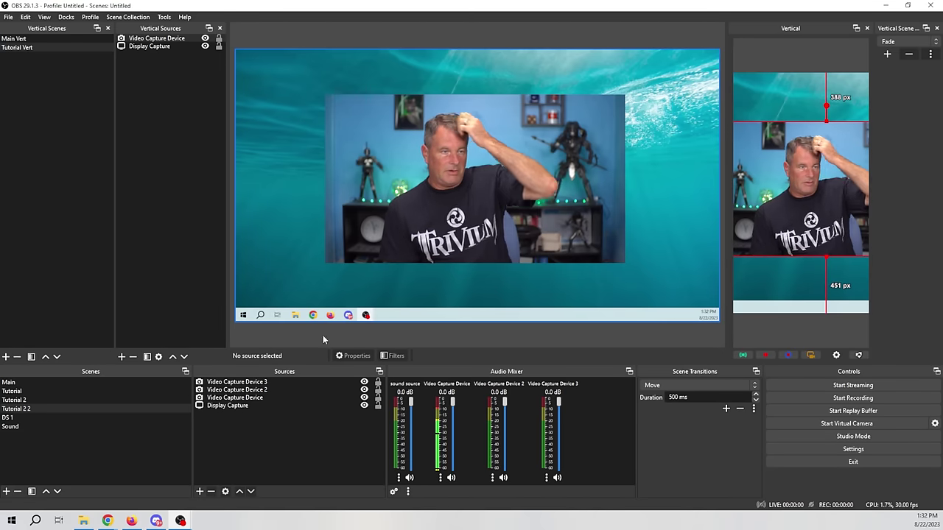
Step: Switch the main canvas to Main and back to Tutorial 2 2 to check whether the vertical scene follows
left_click(13, 383)
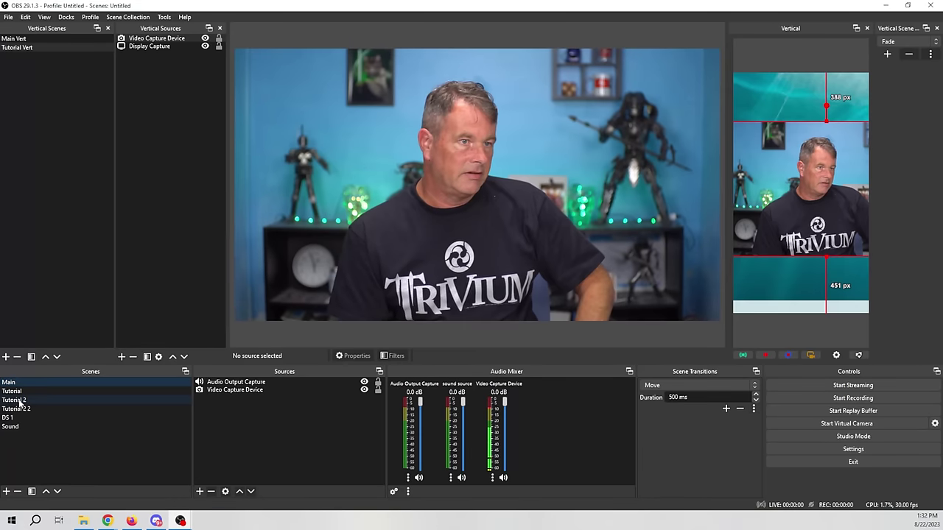
left_click(19, 409)
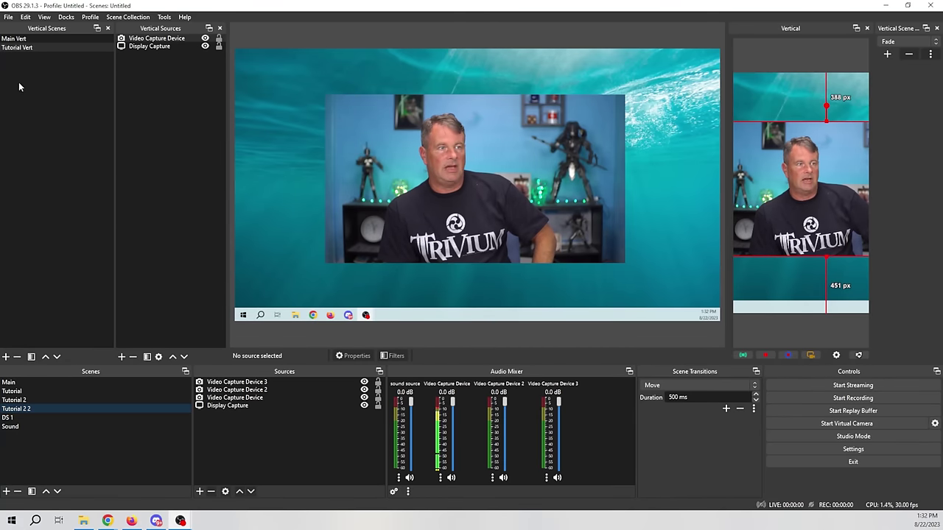
Step: Link the Main Vert vertical scene to the Main scene
left_click(25, 39)
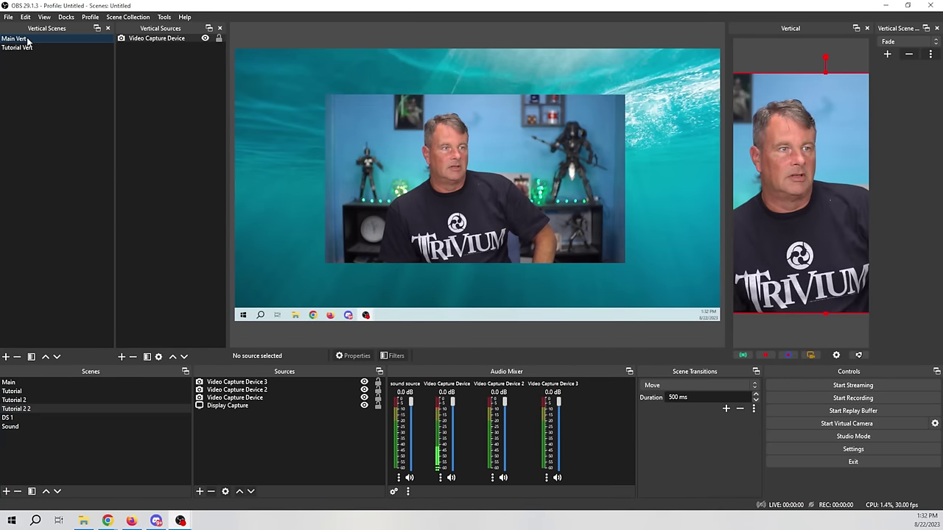
right_click(26, 40)
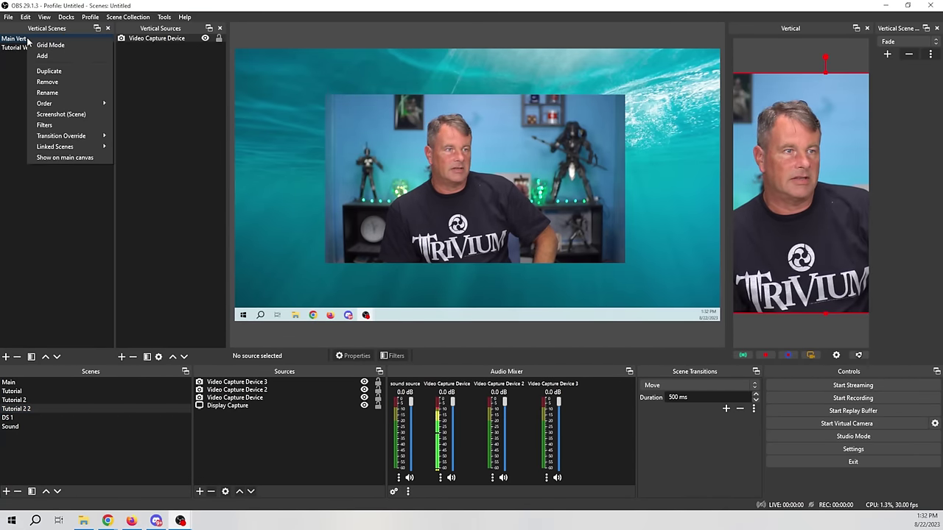
mouse_move(83, 149)
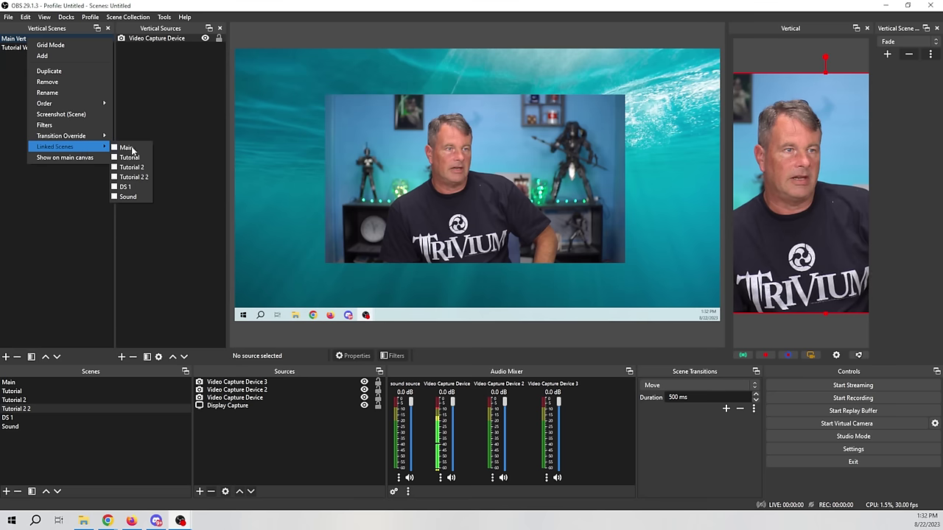
left_click(58, 204)
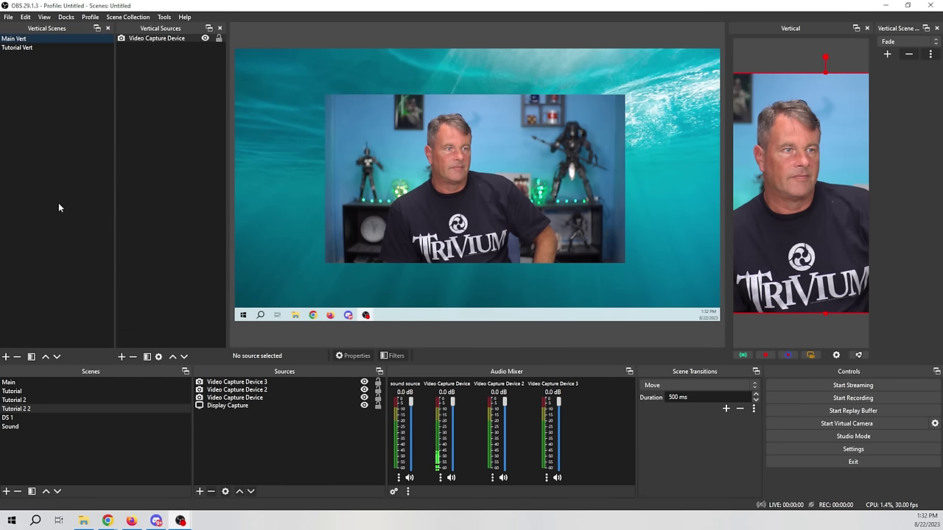
Step: Link the Tutorial Vert vertical scene to the Tutorial 2 2 scene
left_click(28, 49)
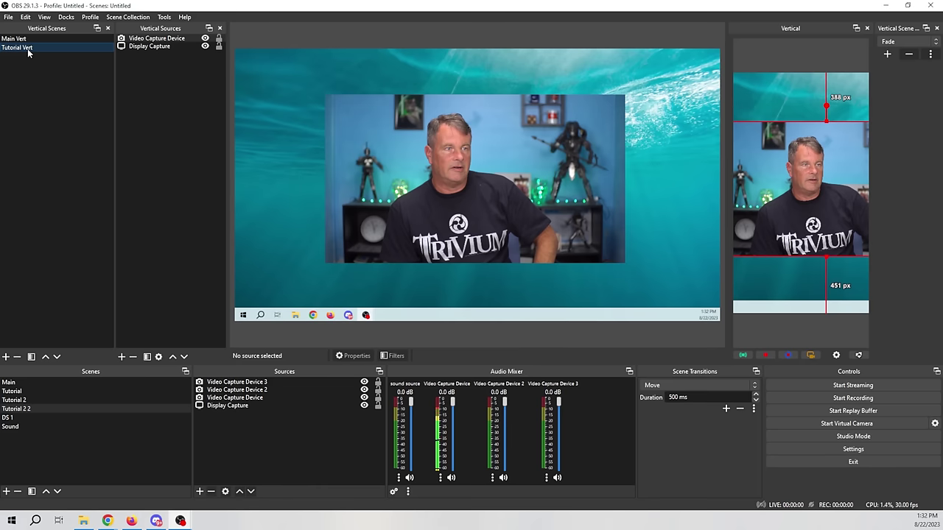
right_click(28, 49)
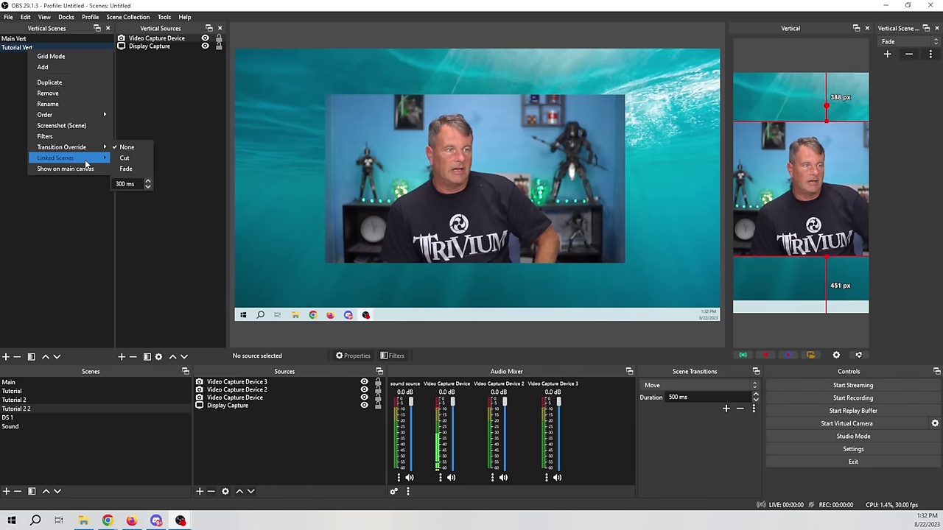
mouse_move(87, 162)
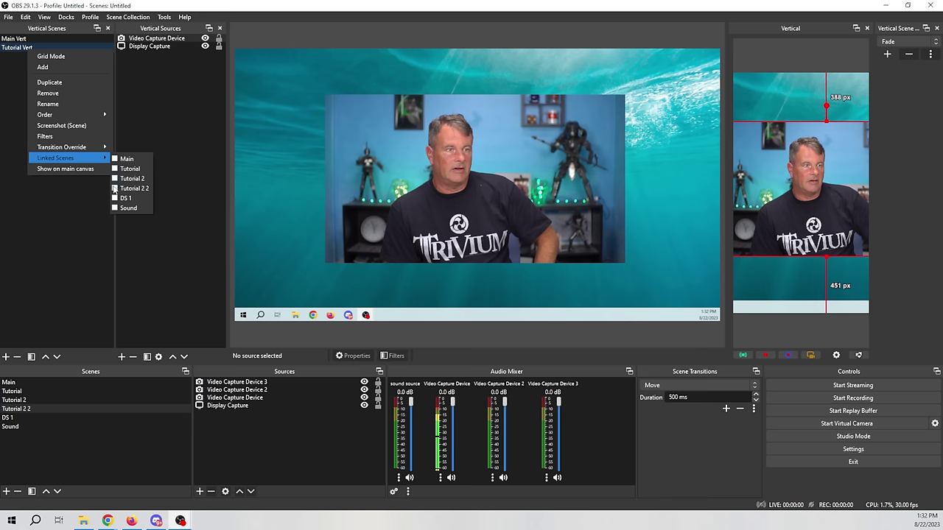
left_click(174, 176)
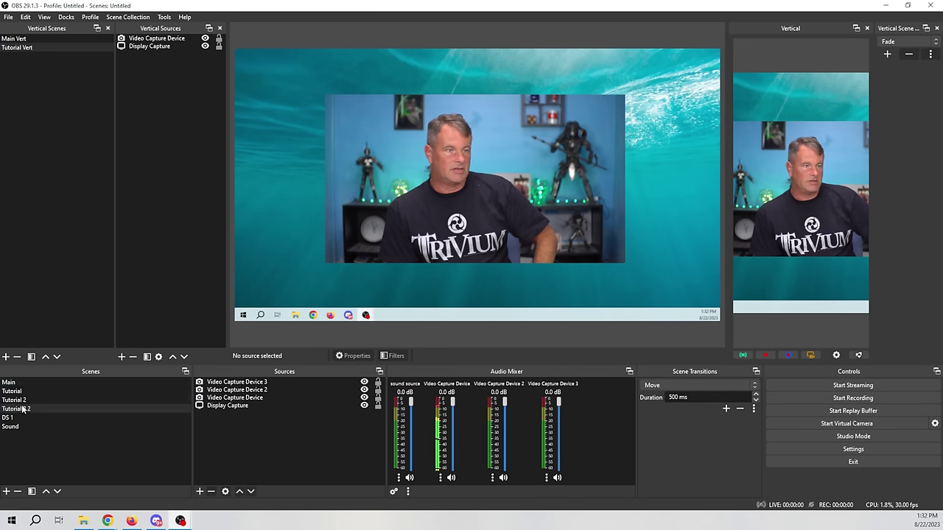
Step: Test the scene links by switching the main canvas to Main and then to Tutorial 2 2
left_click(9, 383)
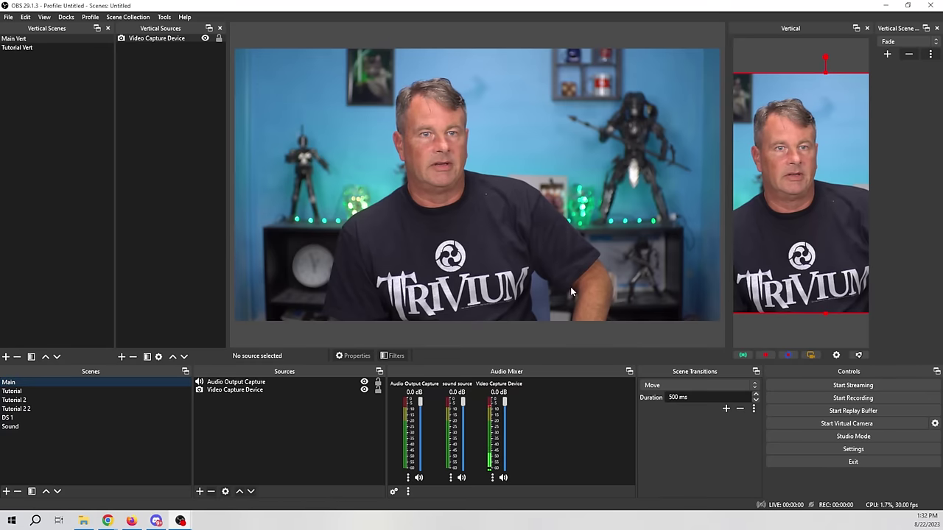
left_click(39, 409)
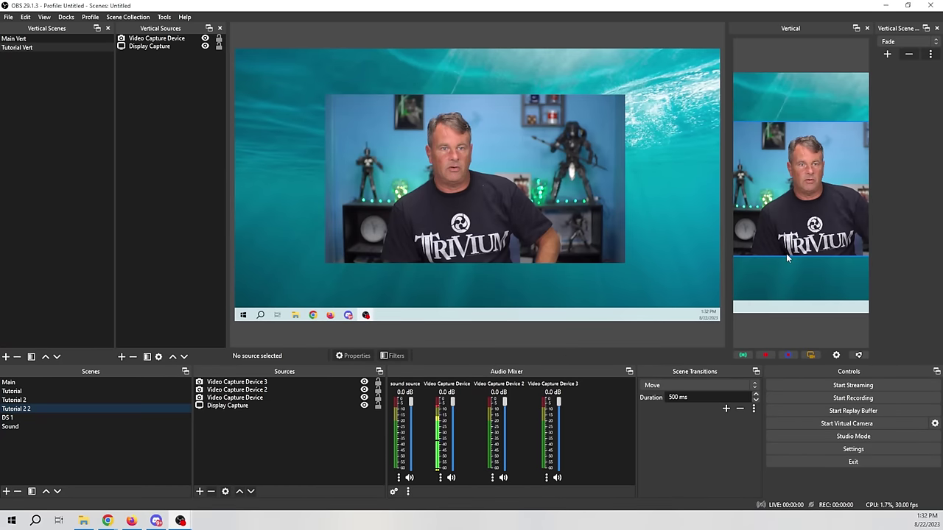
Step: Review the vertical canvas's Recording and Streaming settings, including the available streaming servers, without saving changes
left_click(836, 355)
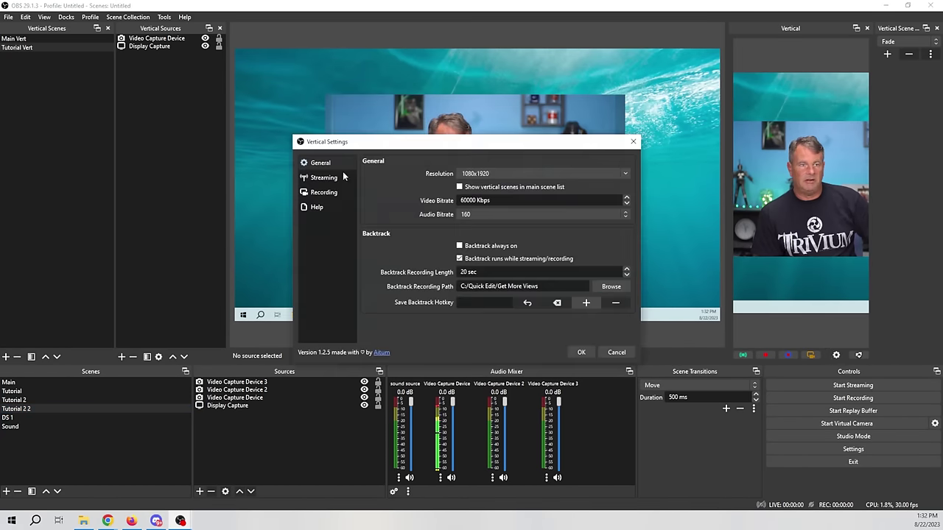
left_click(331, 194)
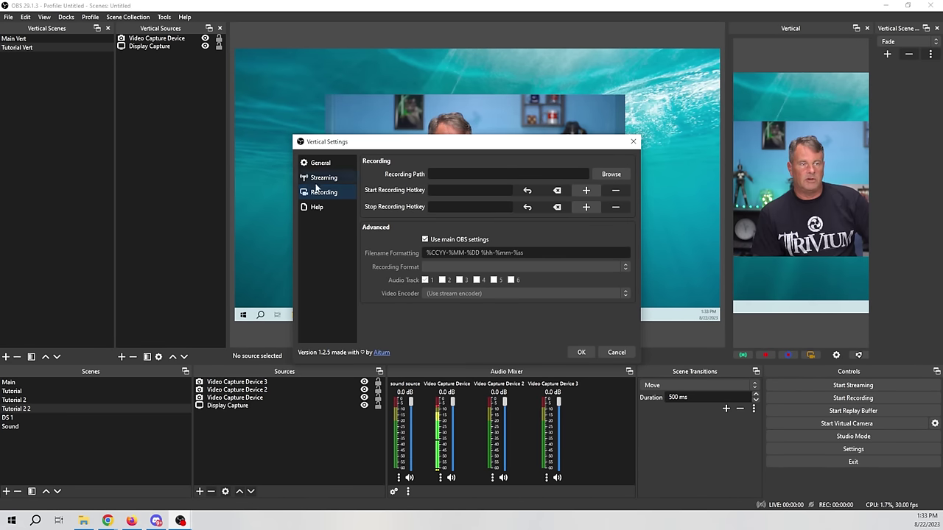
left_click_drag(518, 149, 533, 186)
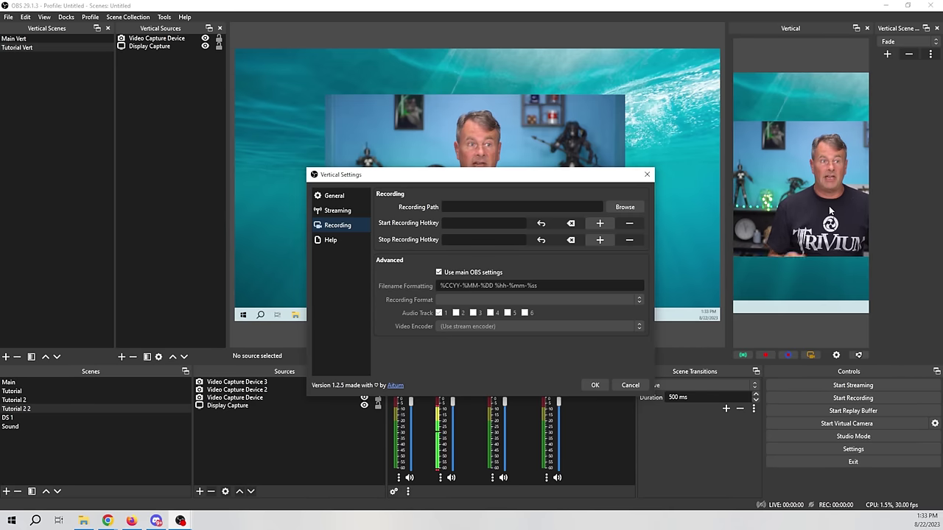
left_click(341, 212)
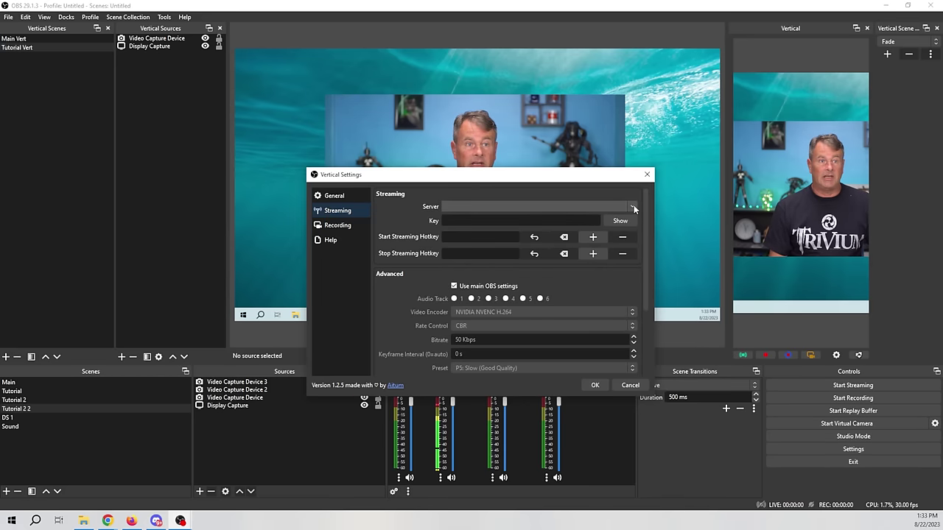
left_click(609, 207)
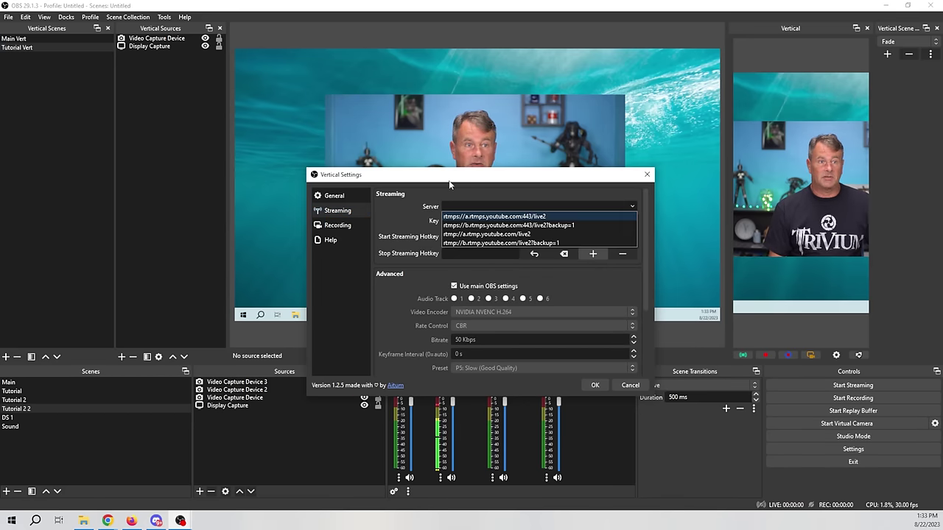
left_click(449, 181)
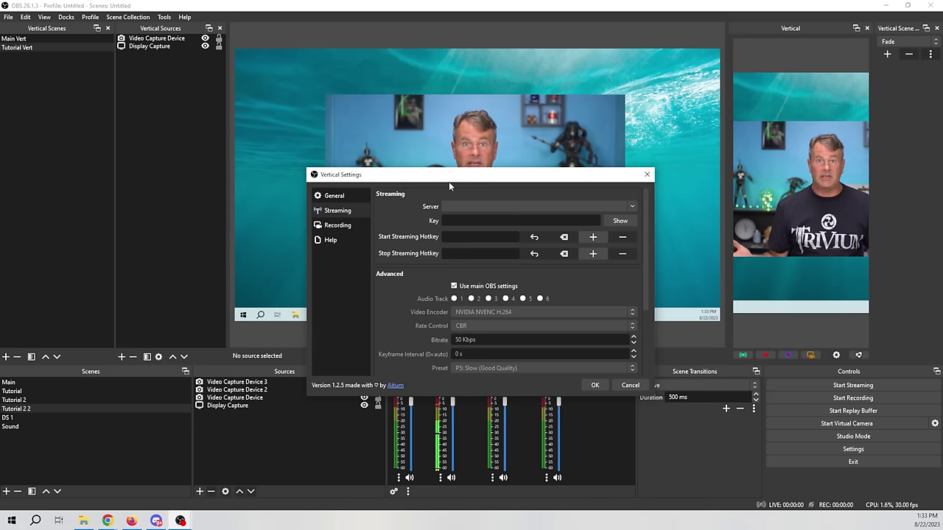
left_click(635, 386)
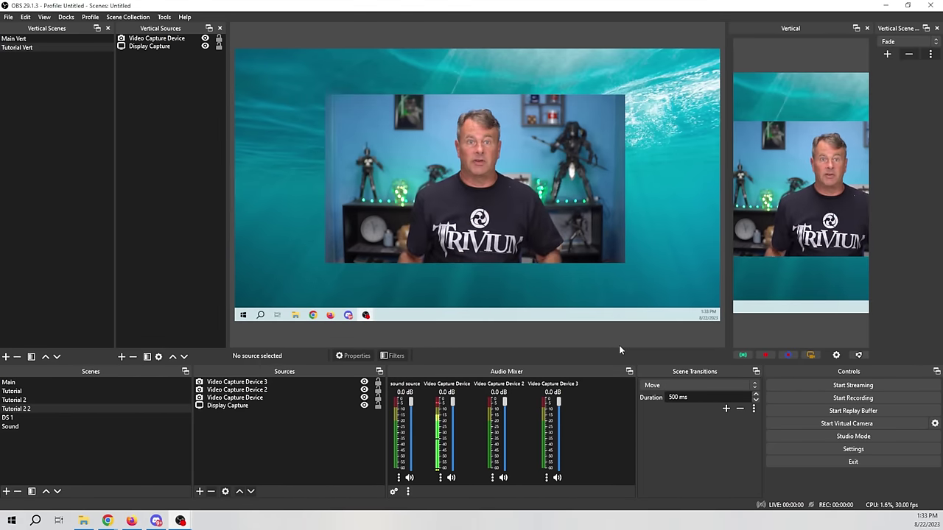
Step: Shift the camera in Tutorial Vert to centre the presenter, about 400 px from the top edge, and switch to the Main scene
left_click(800, 212)
left_click_drag(801, 212, 774, 218)
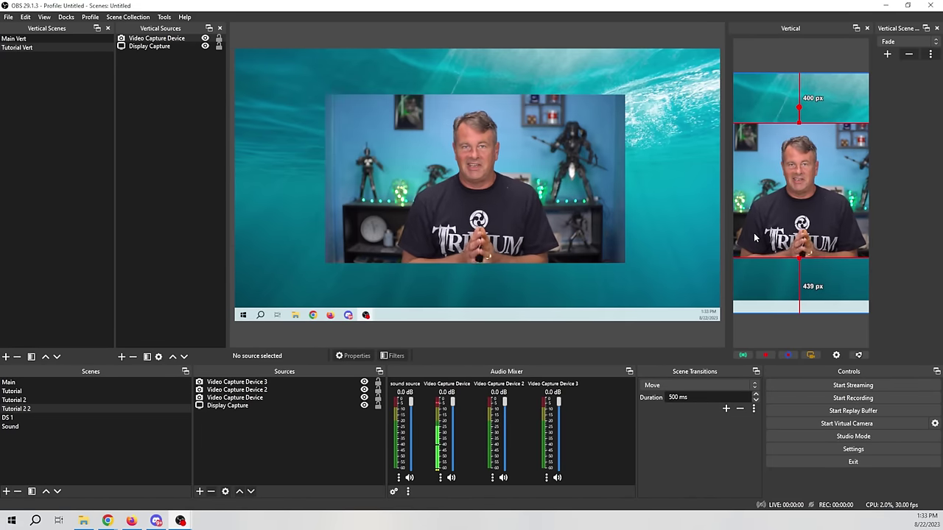
left_click(105, 383)
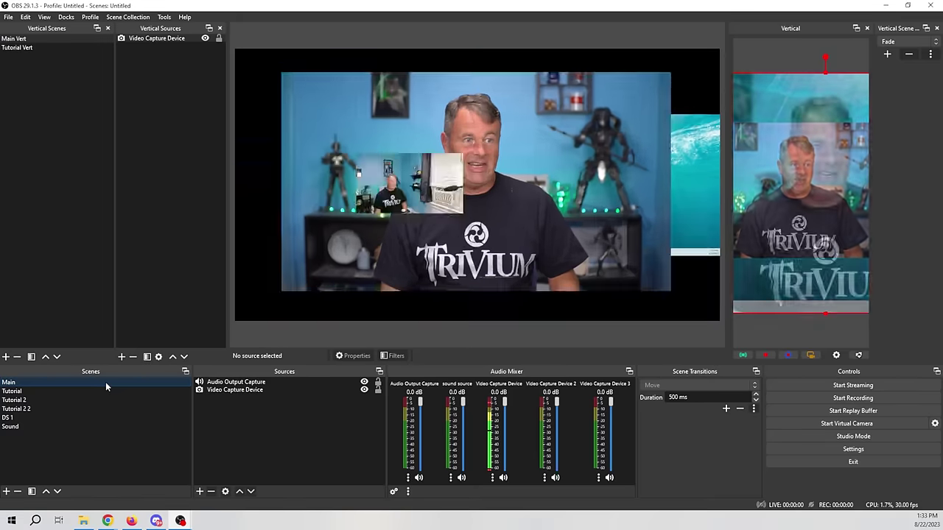